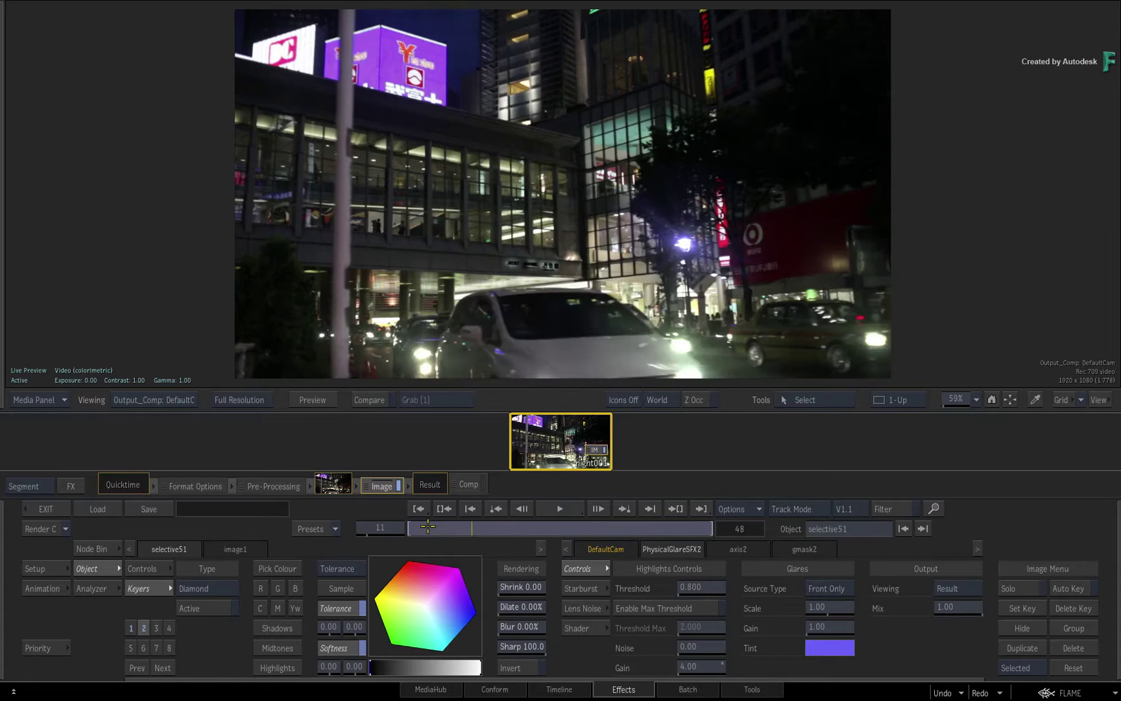
Step: From frame 1, compare the original with the glare result, play it, then show the timeline
{"action": "left_click_drag", "start_coordinate": [427, 527], "coordinate": [387, 507]}
{"action": "key", "text": "F1"}
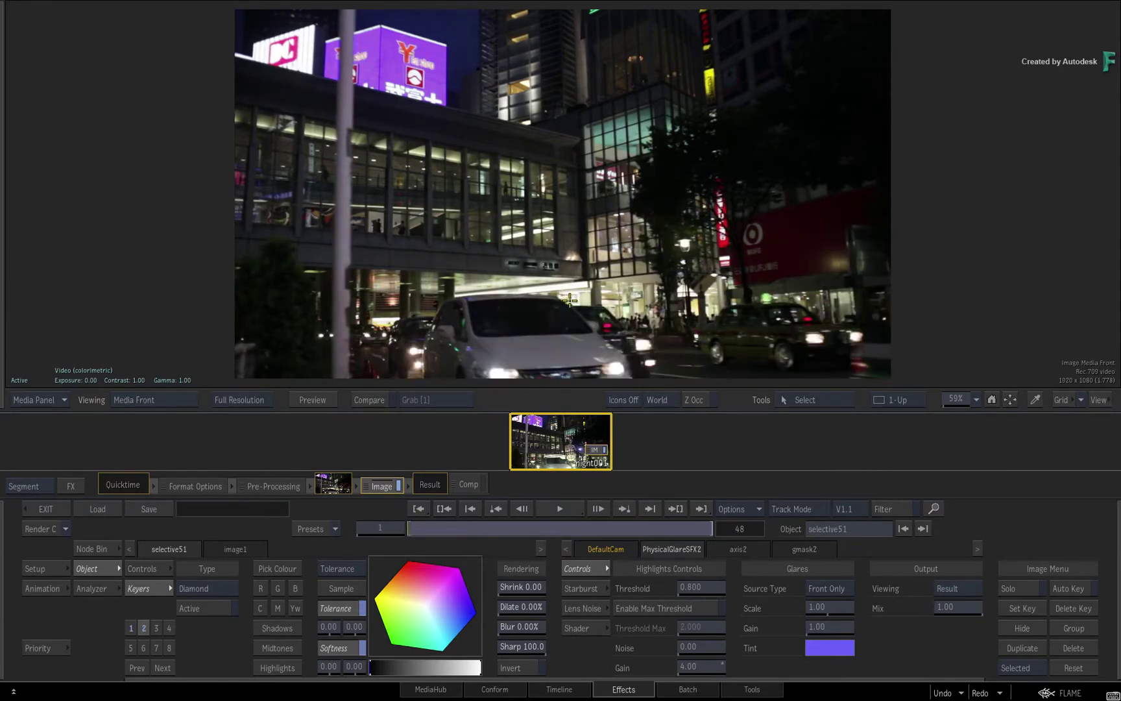
{"action": "key", "text": "F4"}
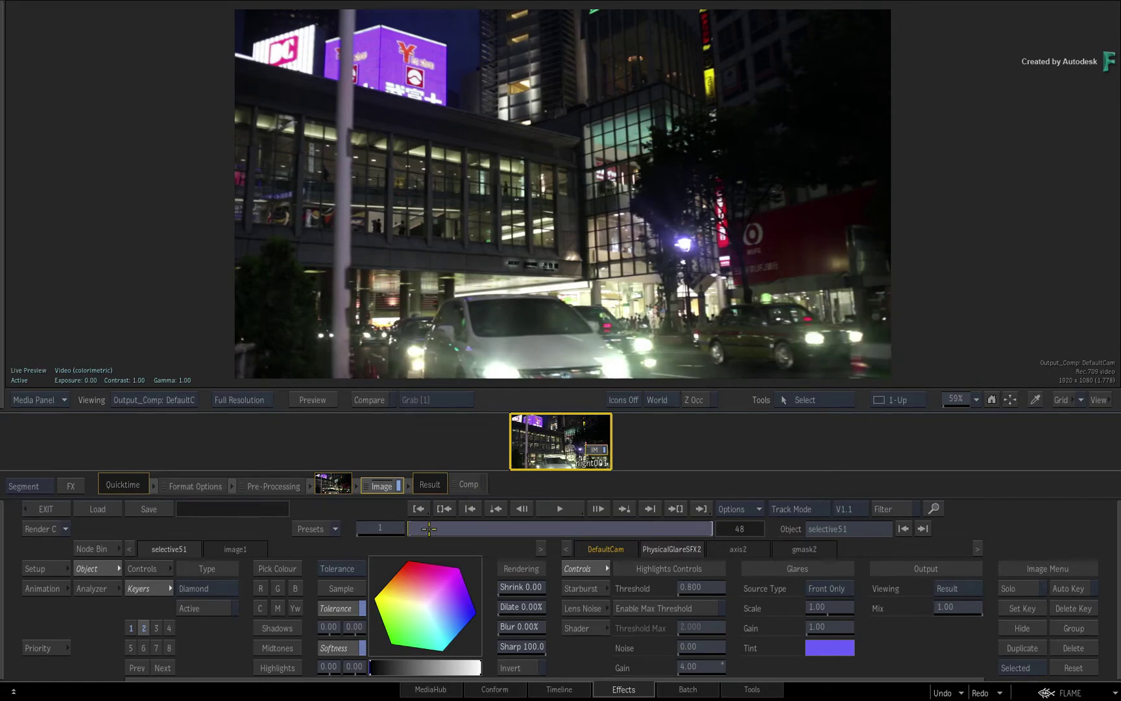
{"action": "key", "text": "space"}
{"action": "key", "text": "space"}
{"action": "left_click", "coordinate": [577, 690]}
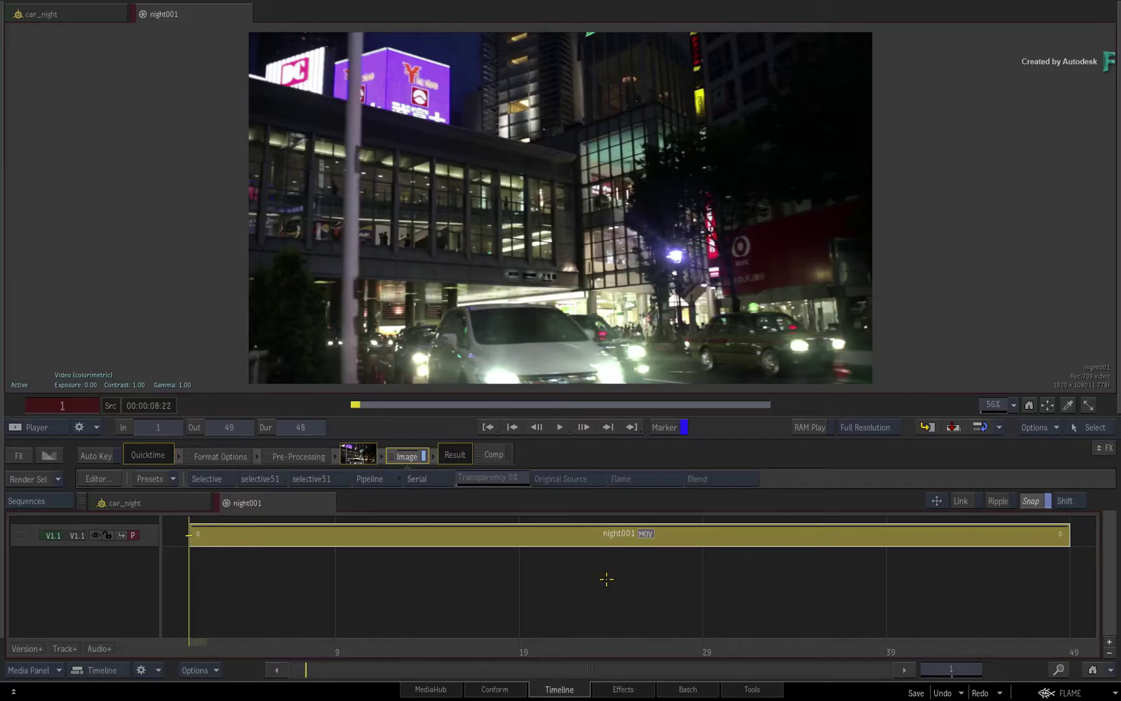
Step: In Batch, load the PhysicalGlareSFX shader as a Matchbox node beside night001
{"action": "left_click", "coordinate": [667, 686]}
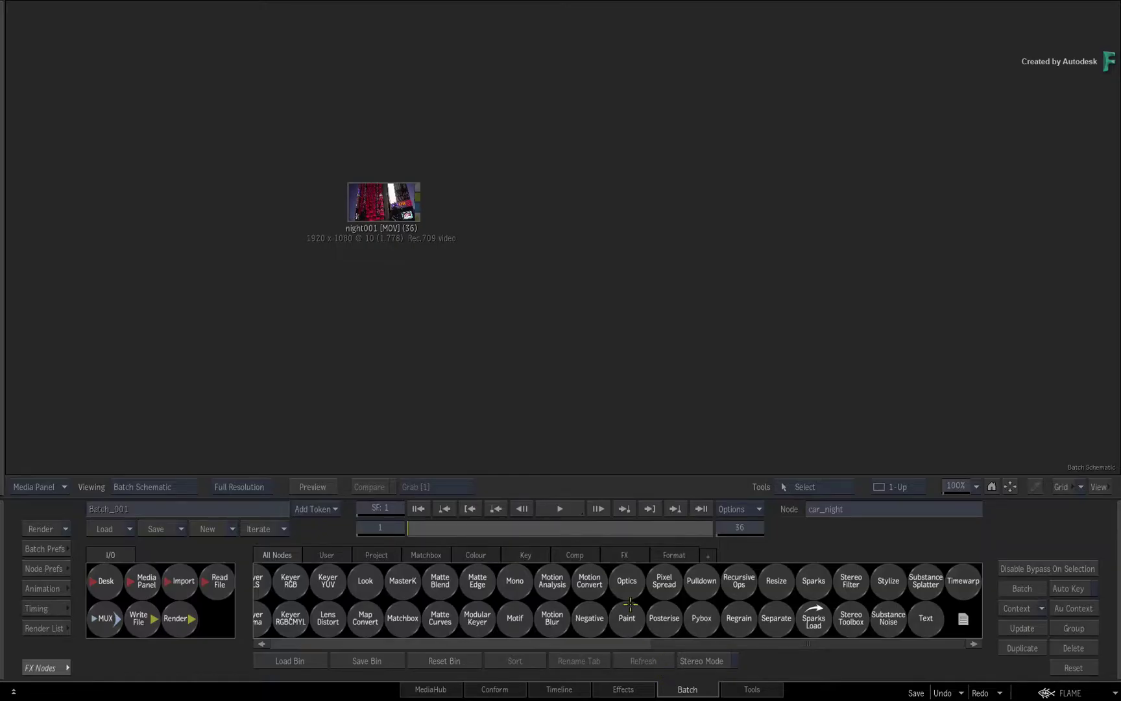
{"action": "left_click", "coordinate": [379, 211]}
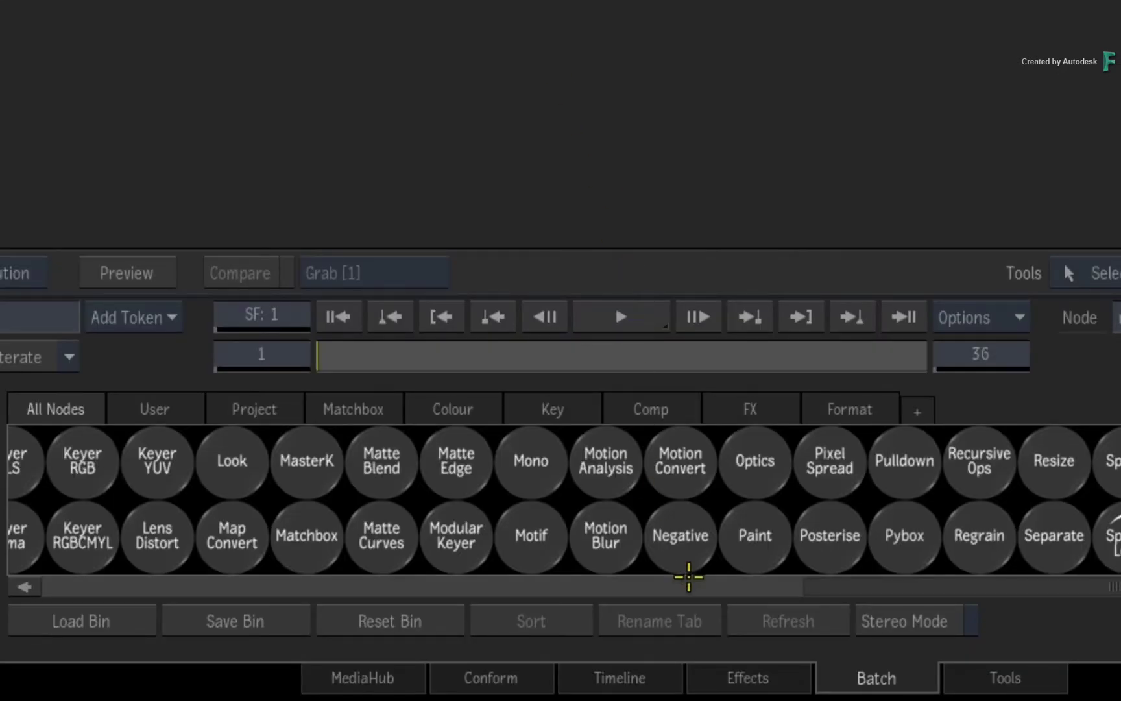
{"action": "scroll", "coordinate": [719, 526], "scroll_direction": "left", "scroll_amount": 5}
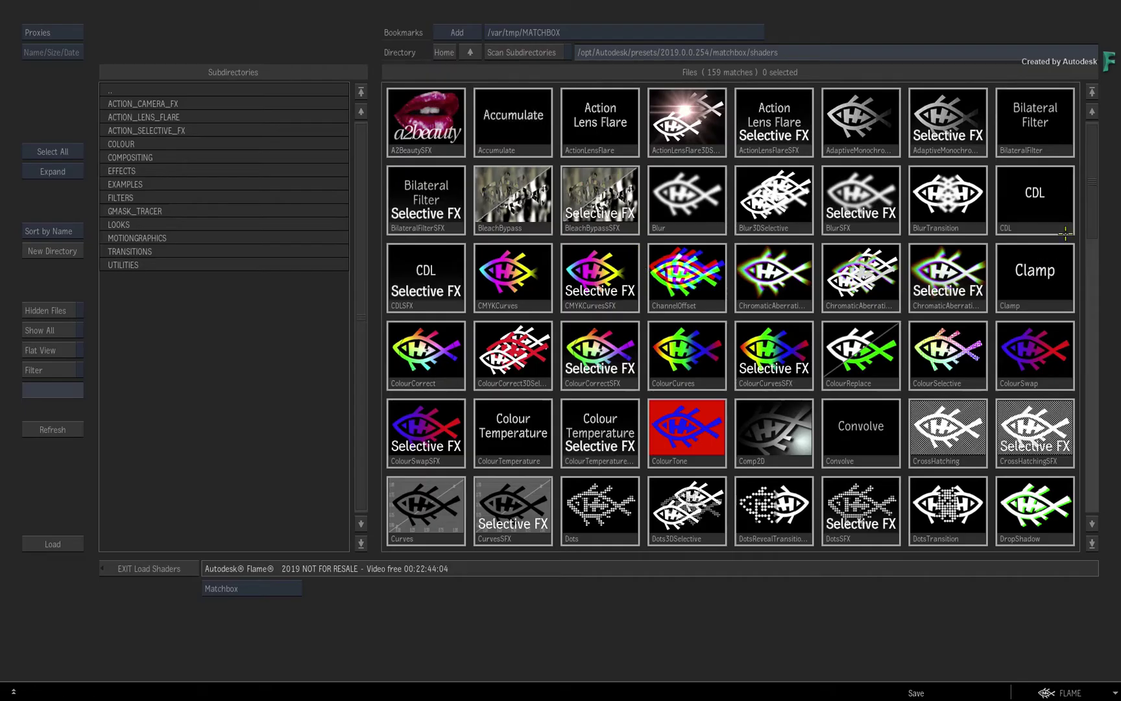
{"action": "left_click_drag", "start_coordinate": [1094, 185], "coordinate": [1055, 401]}
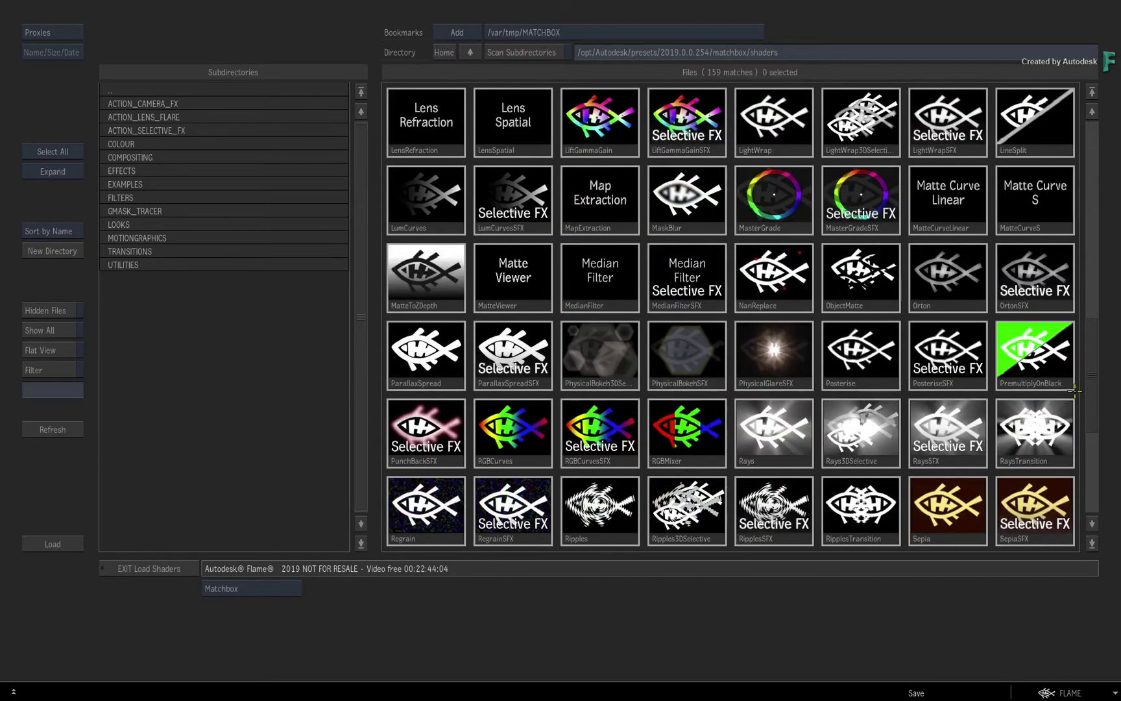
{"action": "double_click", "coordinate": [774, 272]}
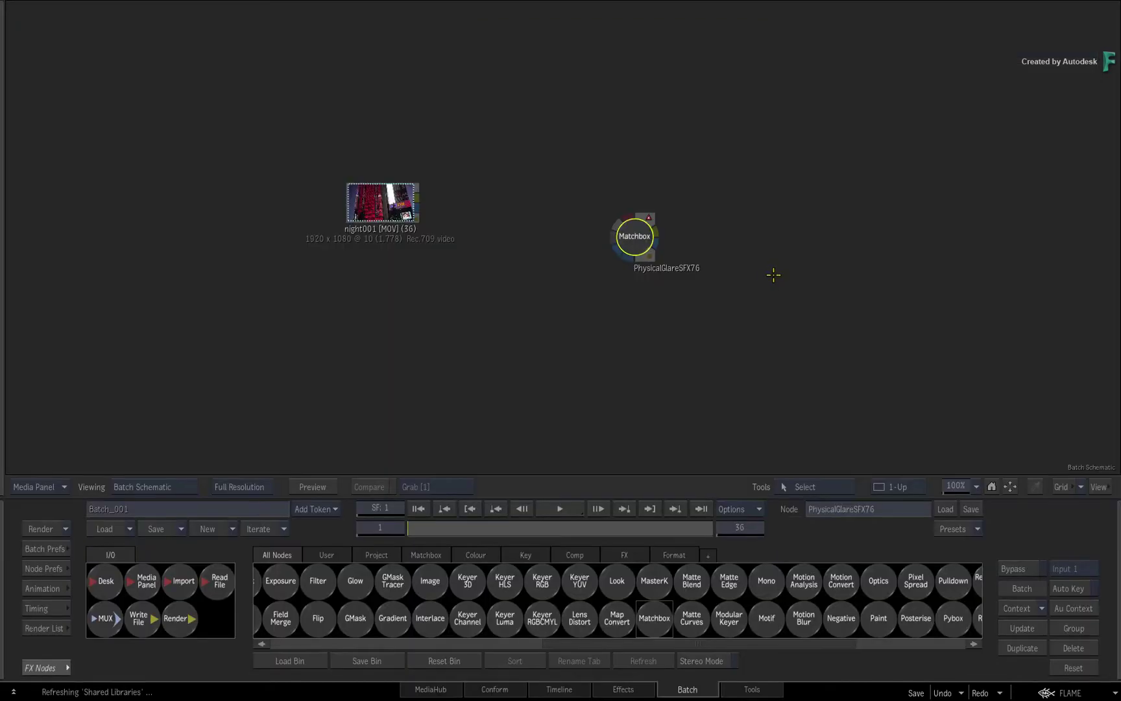
{"action": "left_click", "coordinate": [841, 355]}
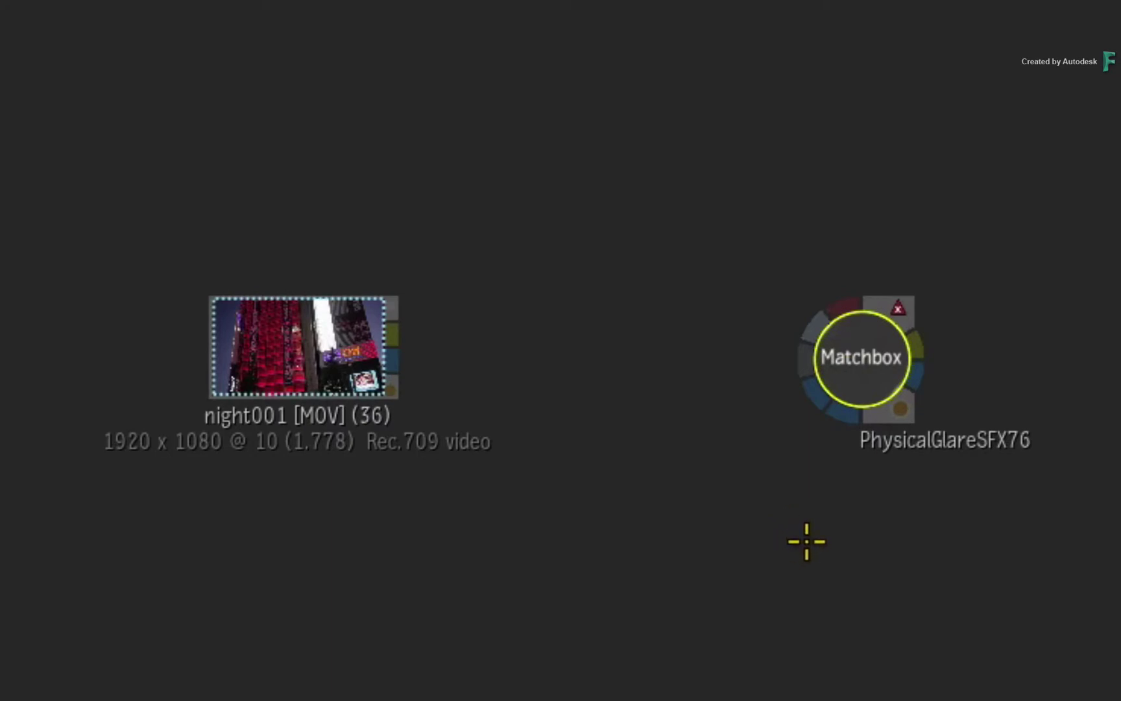
{"action": "scroll", "coordinate": [784, 525], "scroll_direction": "down", "scroll_amount": 1}
Step: Feed night001 into PhysicalGlareSFX76, play its glare result, and return to frame 1
{"action": "left_click", "coordinate": [372, 224]}
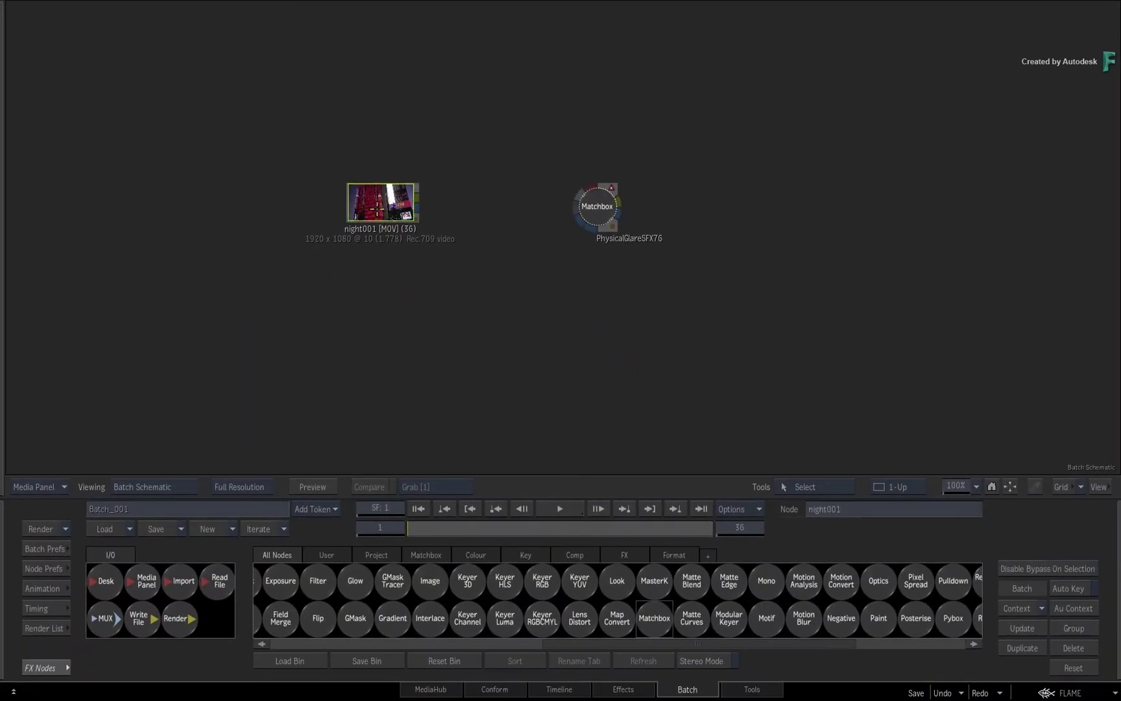
{"action": "key", "text": "F4"}
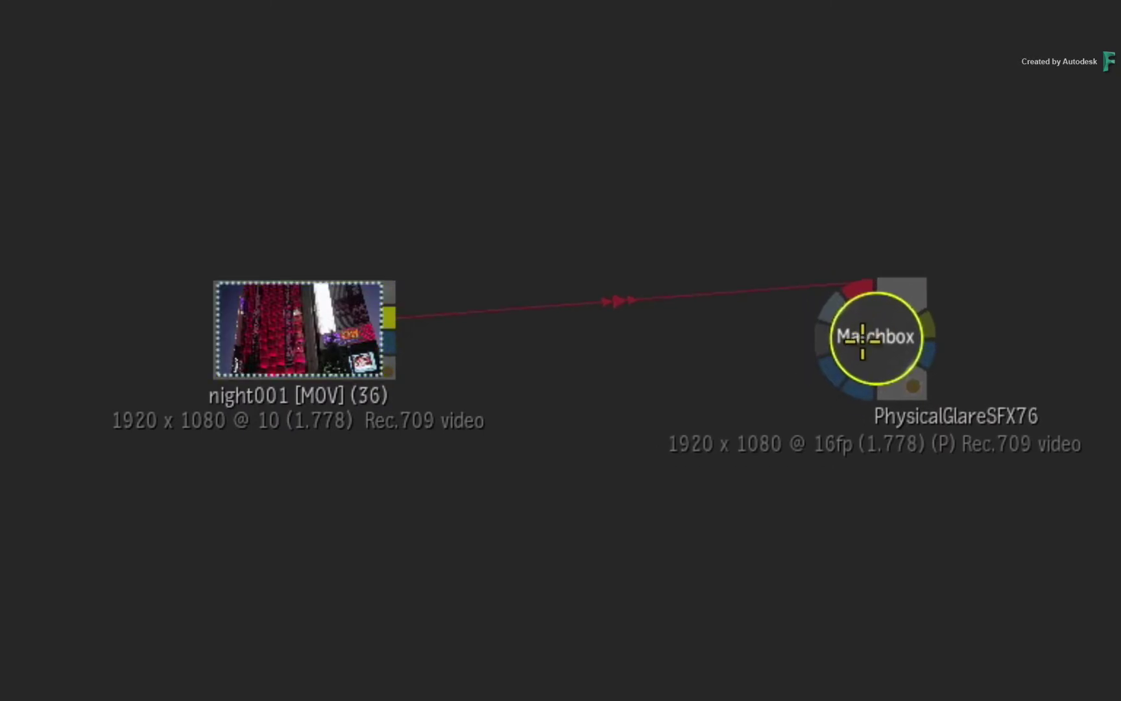
{"action": "key", "text": "F1"}
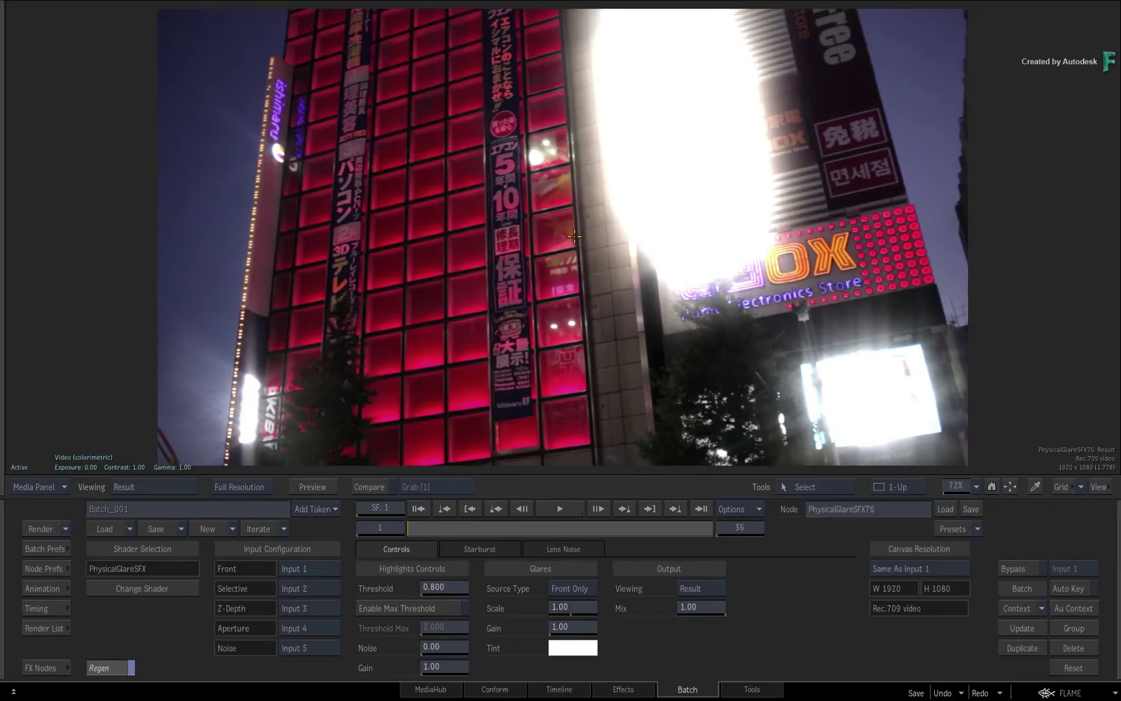
{"action": "key", "text": "space"}
{"action": "left_click", "coordinate": [469, 508]}
Step: Add a GMask Tracer node fed by night001 and open its settings
{"action": "key", "text": "Escape"}
{"action": "key", "text": "g"}
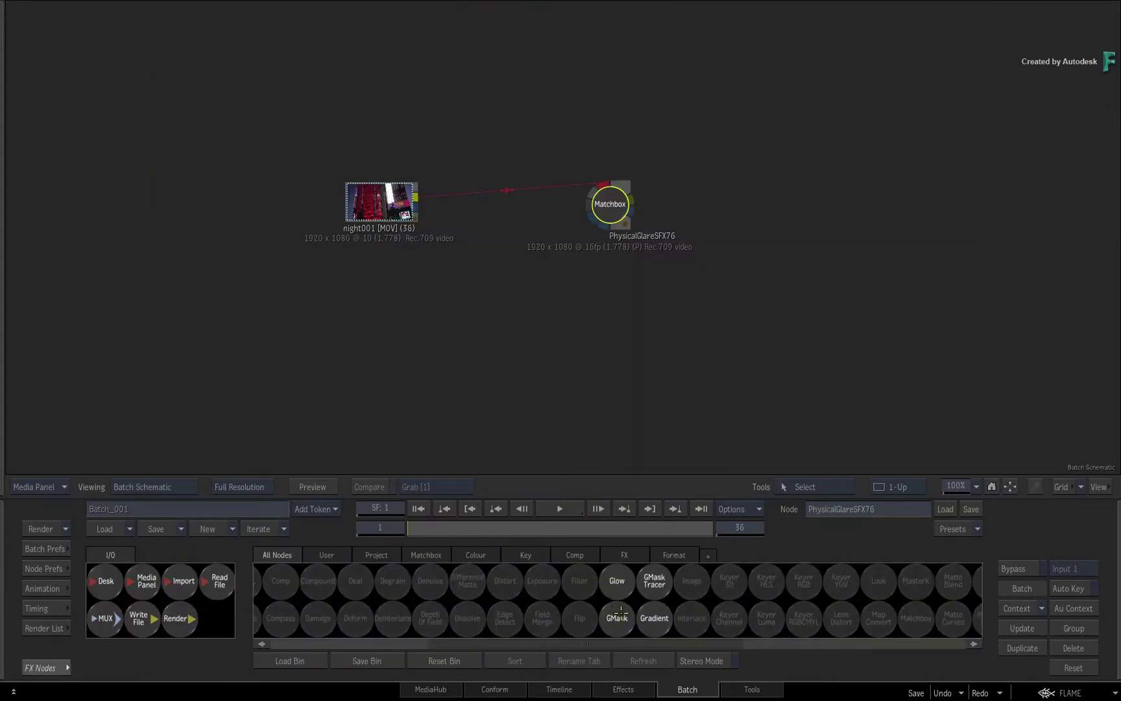
{"action": "left_click_drag", "start_coordinate": [649, 591], "coordinate": [478, 324]}
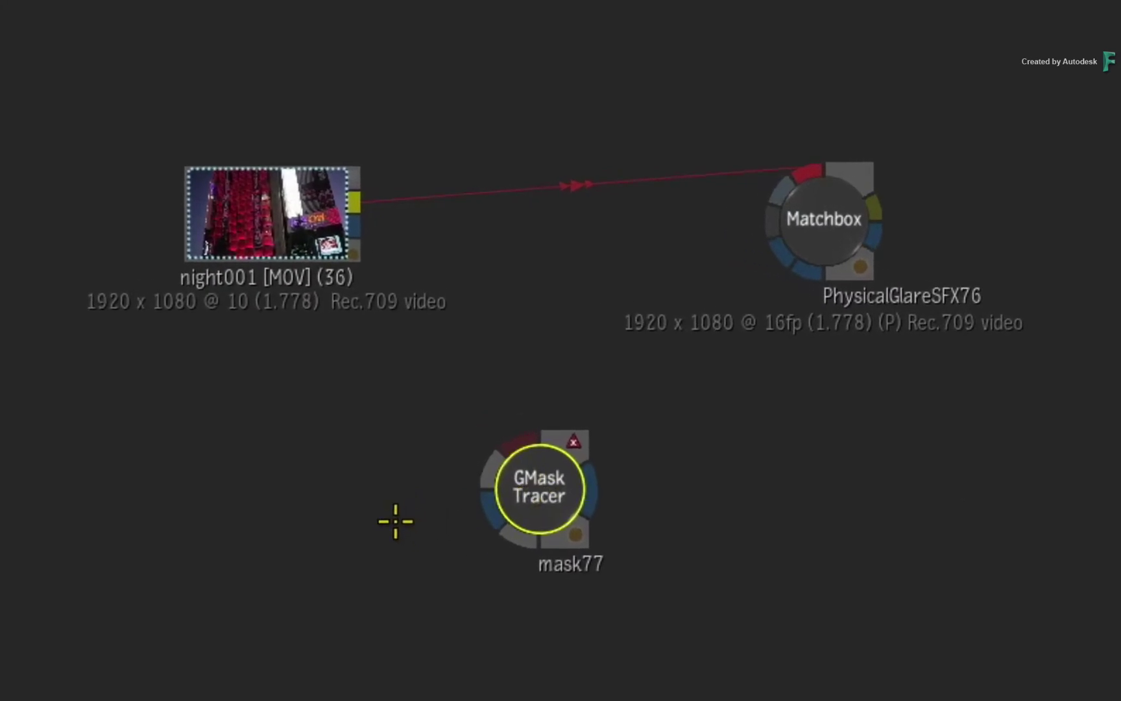
{"action": "left_click_drag", "start_coordinate": [355, 202], "coordinate": [522, 433]}
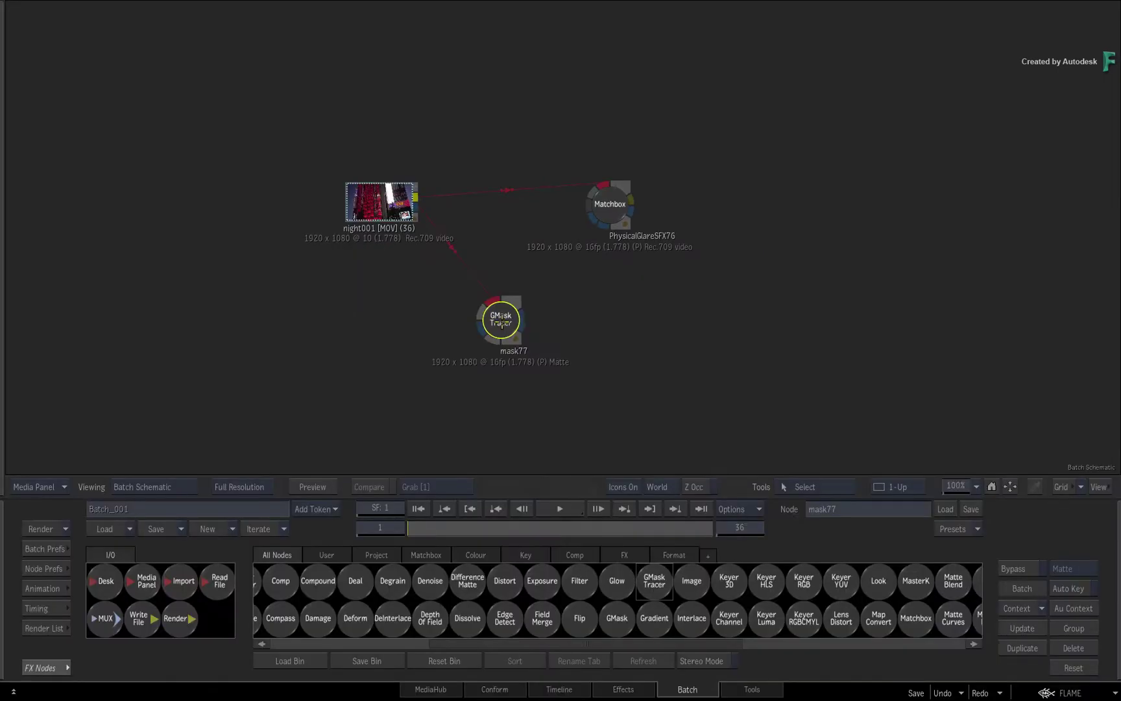
{"action": "double_click", "coordinate": [498, 320]}
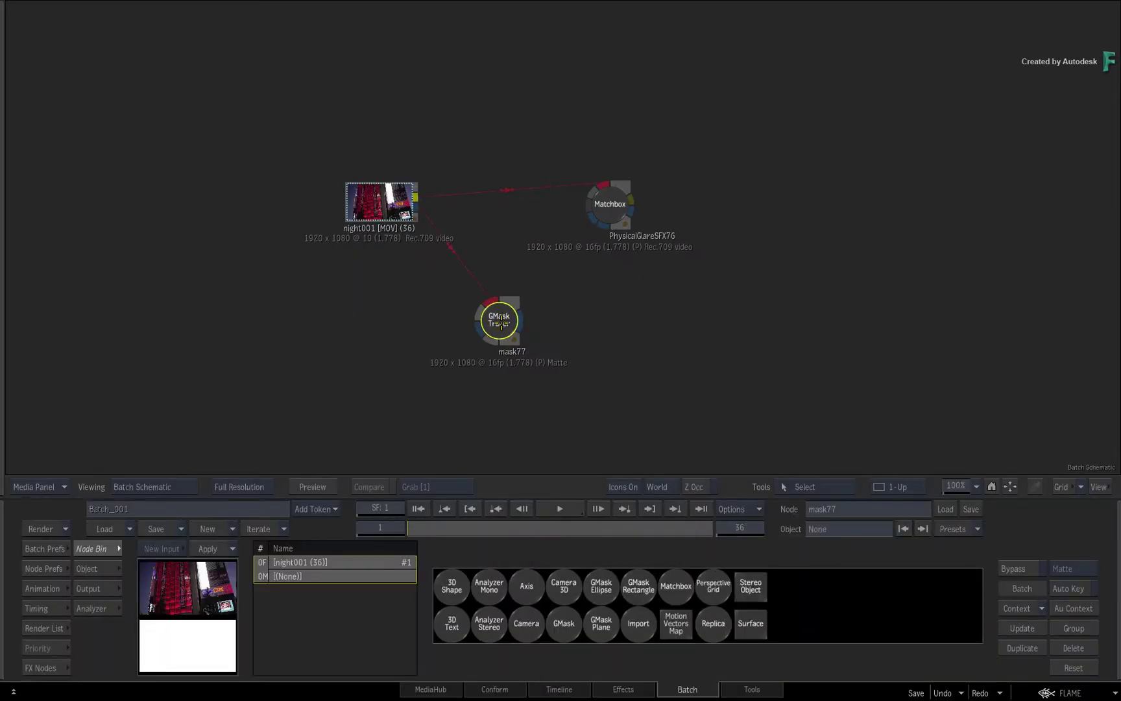
Step: Trace a thin four-point mask along the building's left light strip and check the matte
{"action": "key", "text": "F1"}
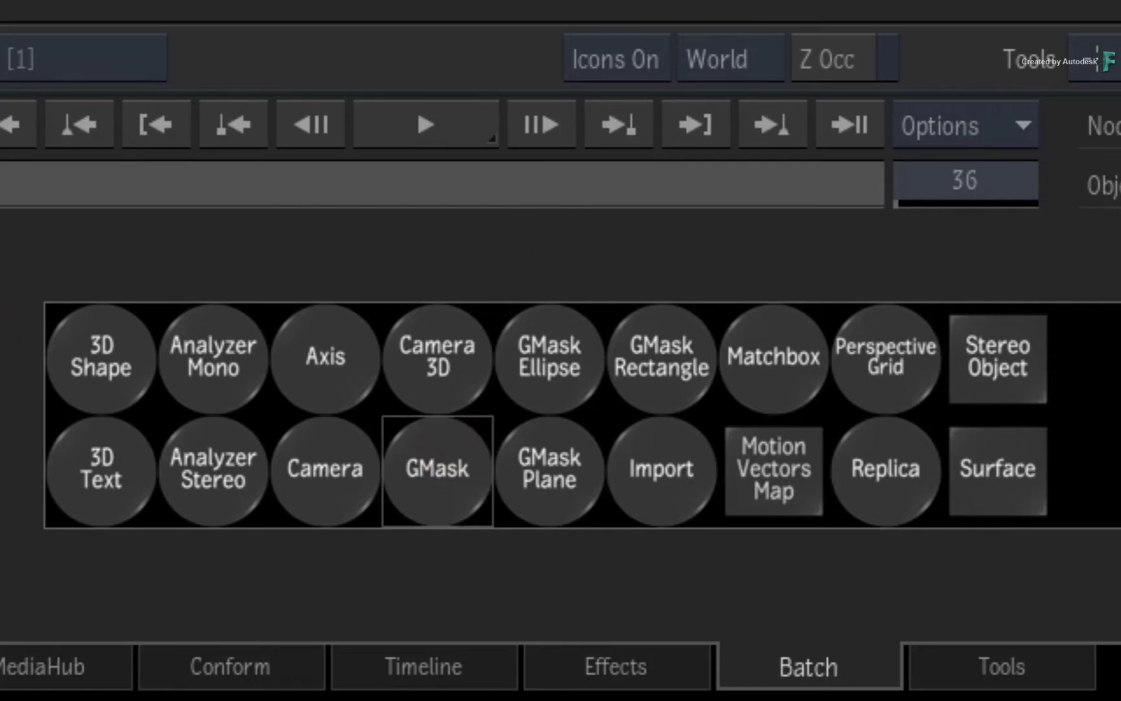
{"action": "left_click", "coordinate": [438, 467]}
{"action": "left_click", "coordinate": [442, 13]}
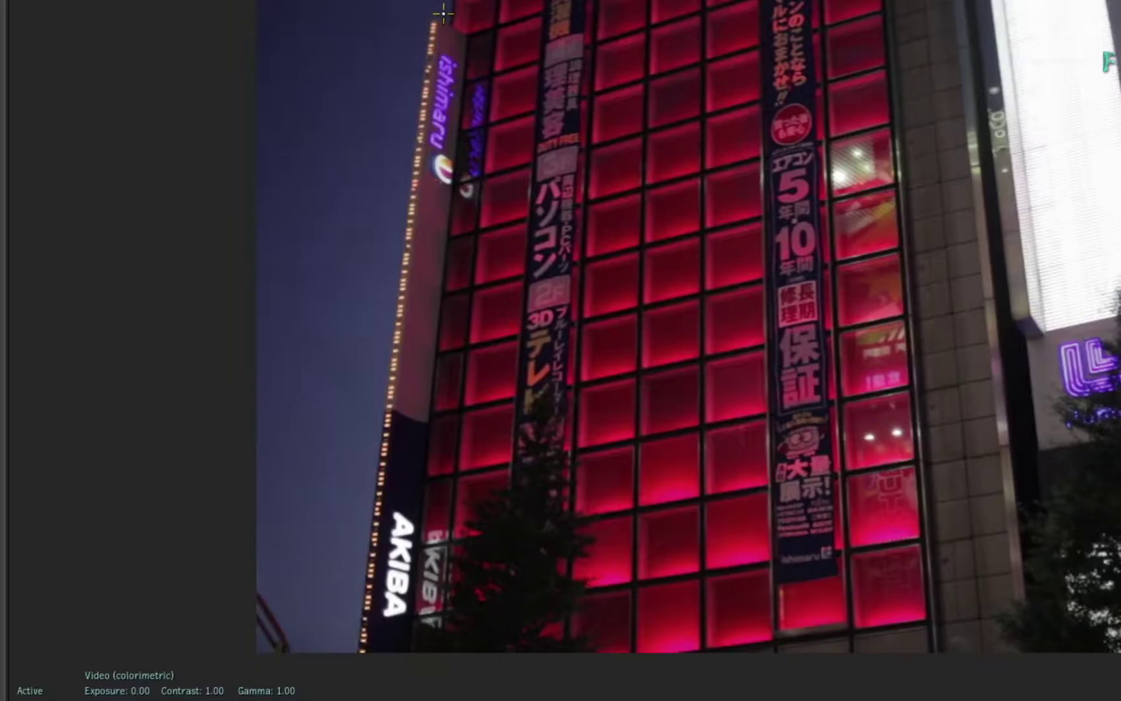
{"action": "left_click", "coordinate": [367, 661]}
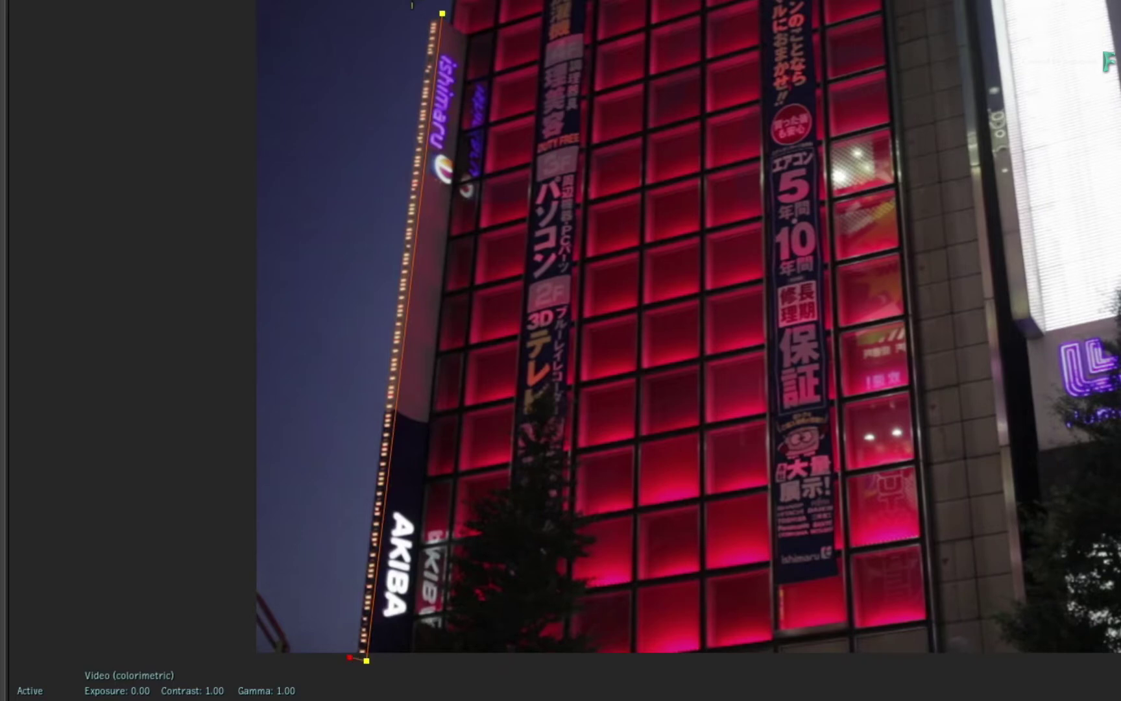
{"action": "left_click", "coordinate": [428, 12]}
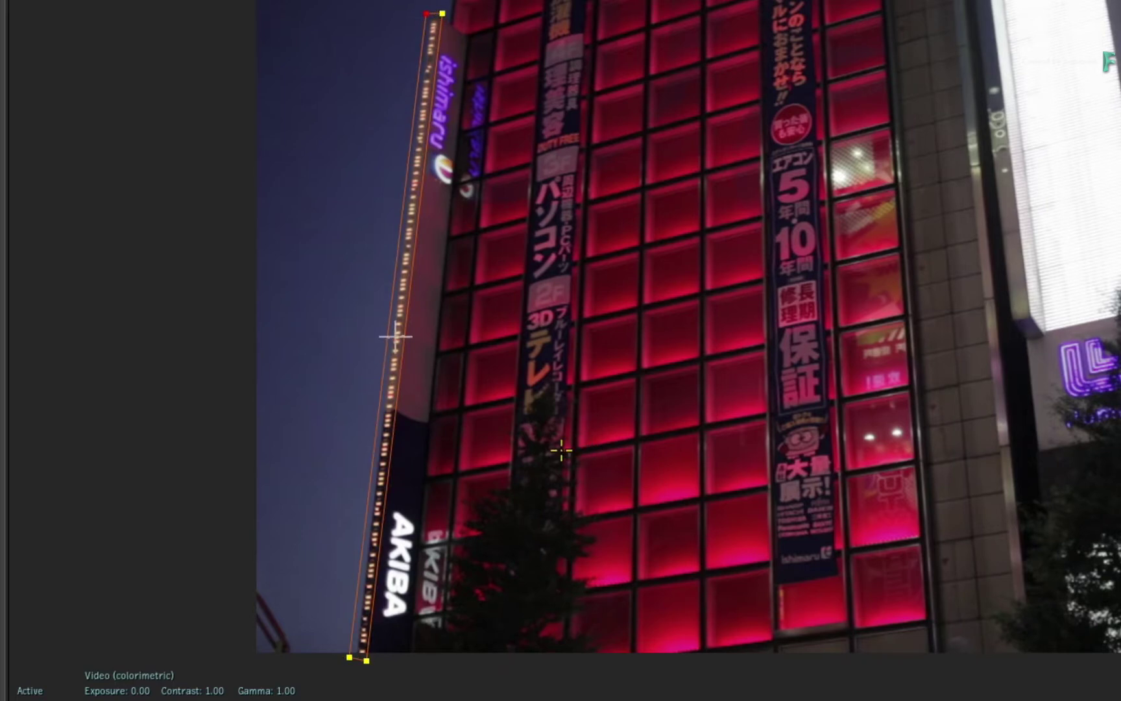
{"action": "key", "text": "F4"}
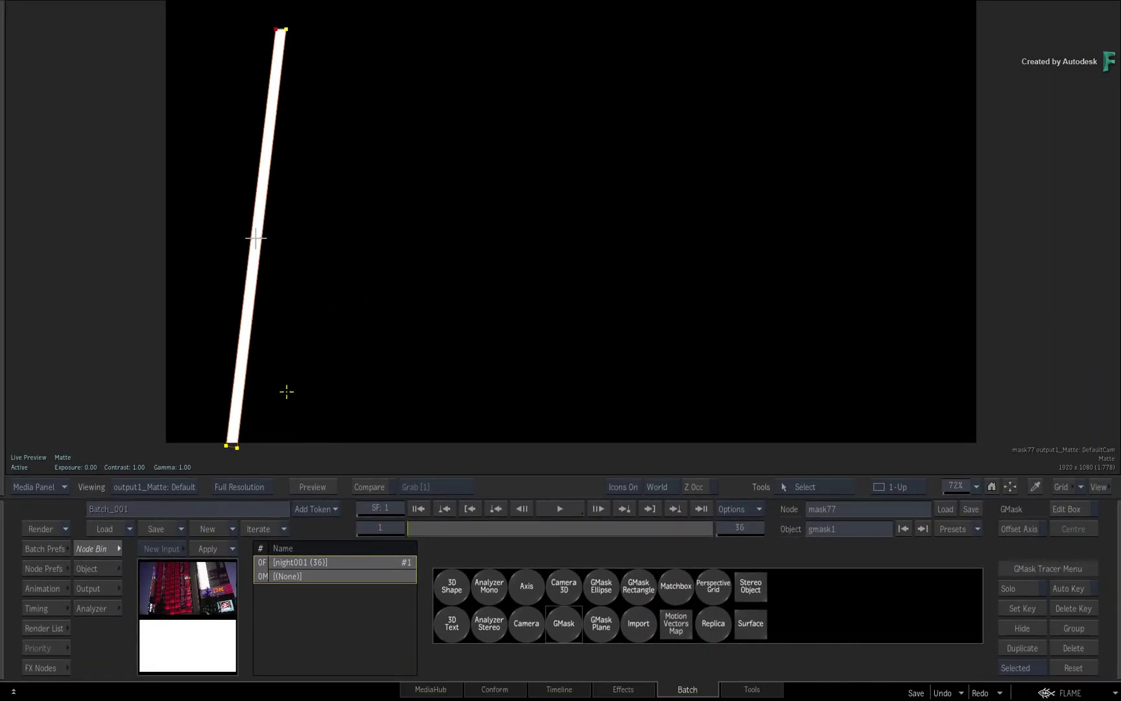
{"action": "key", "text": "F4"}
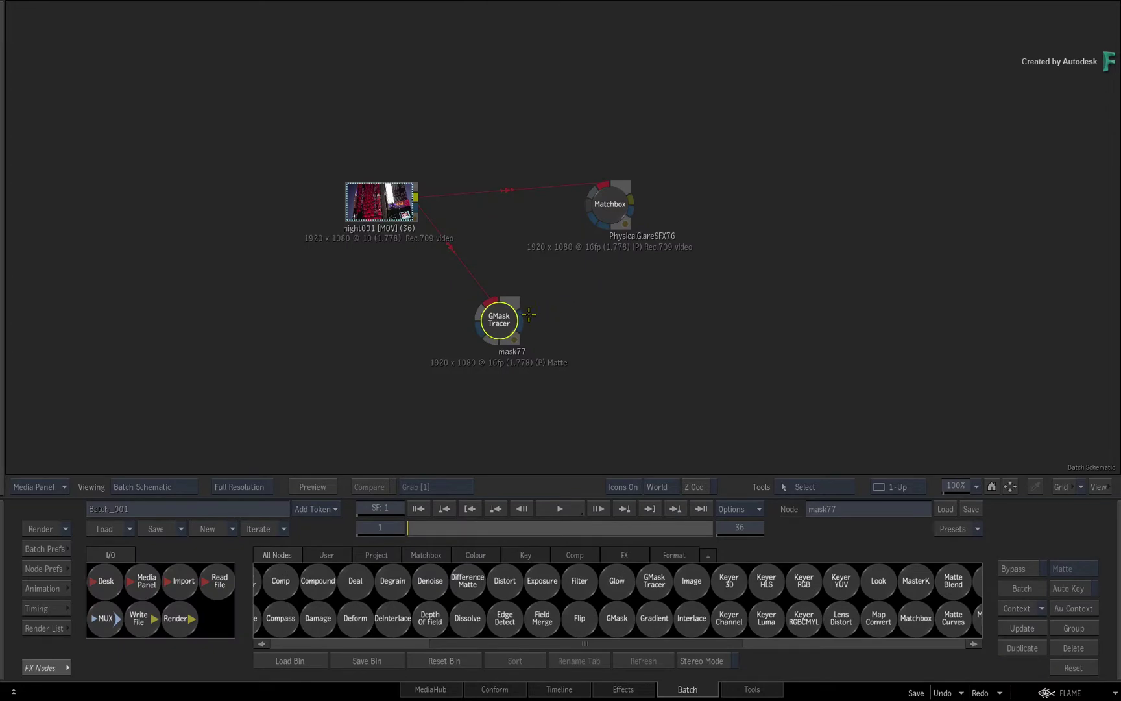
Step: Connect mask77's output to the PhysicalGlareSFX76 aperture input and view its result
{"action": "mouse_move", "coordinate": [524, 318]}
{"action": "left_mouse_down"}
{"action": "mouse_move", "coordinate": [682, 186]}
{"action": "mouse_move", "coordinate": [875, 326]}
{"action": "left_mouse_up"}
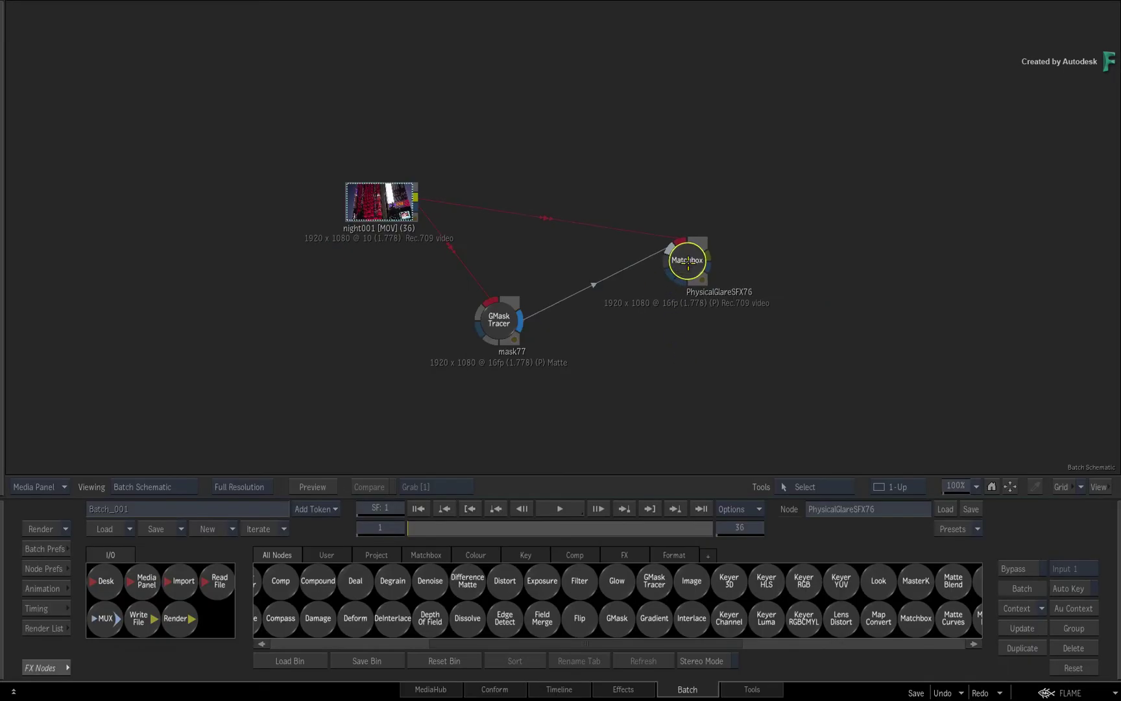
{"action": "double_click", "coordinate": [684, 272]}
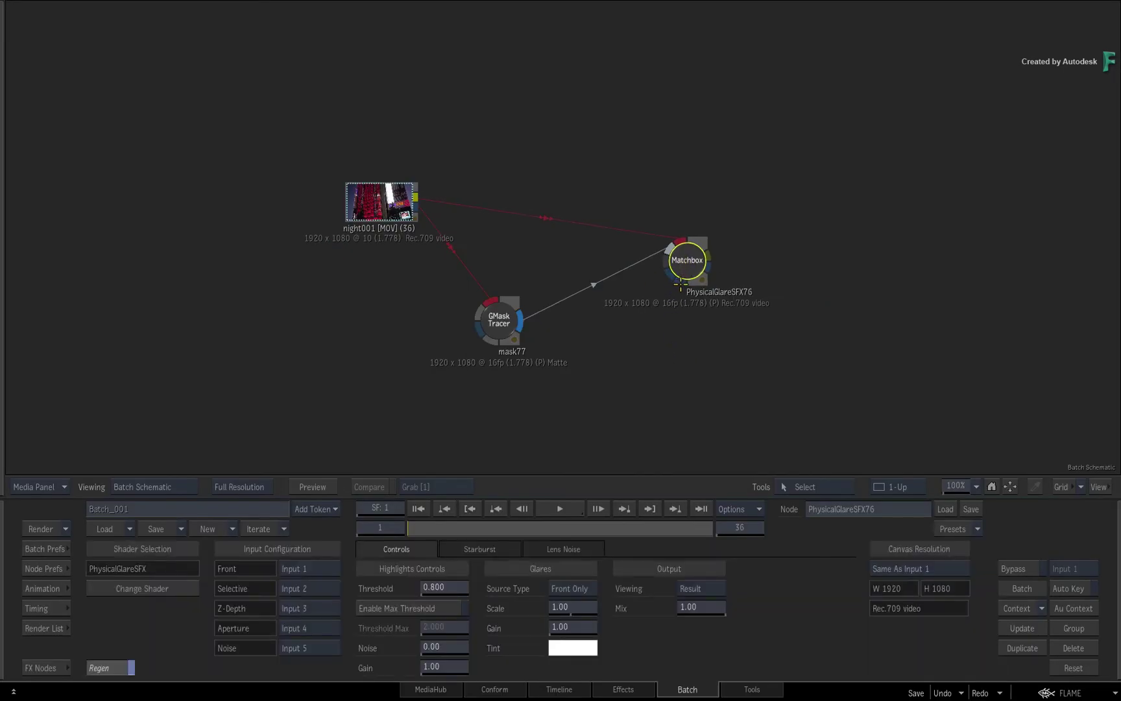
{"action": "key", "text": "F4"}
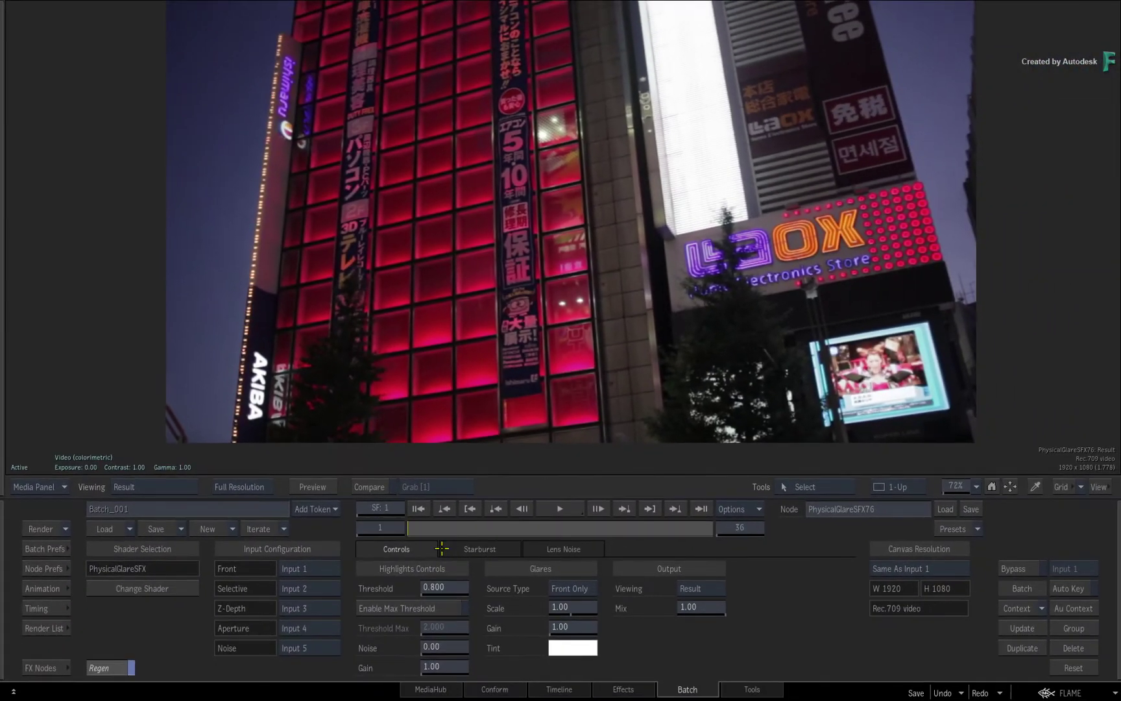
Step: Adjust the glare gain and inspect the Highlights viewing pass up close
{"action": "left_click", "coordinate": [455, 667]}
{"action": "type", "text": "20"}
{"action": "key", "text": "Return"}
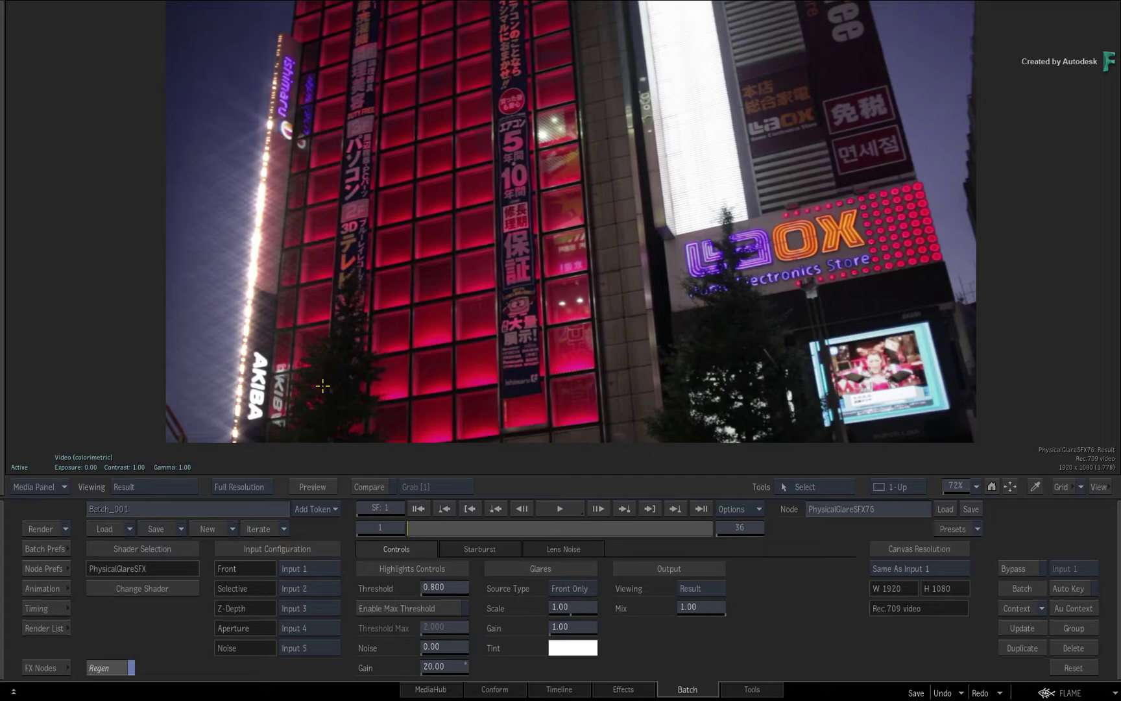
{"action": "left_click", "coordinate": [704, 584]}
{"action": "left_click", "coordinate": [714, 527]}
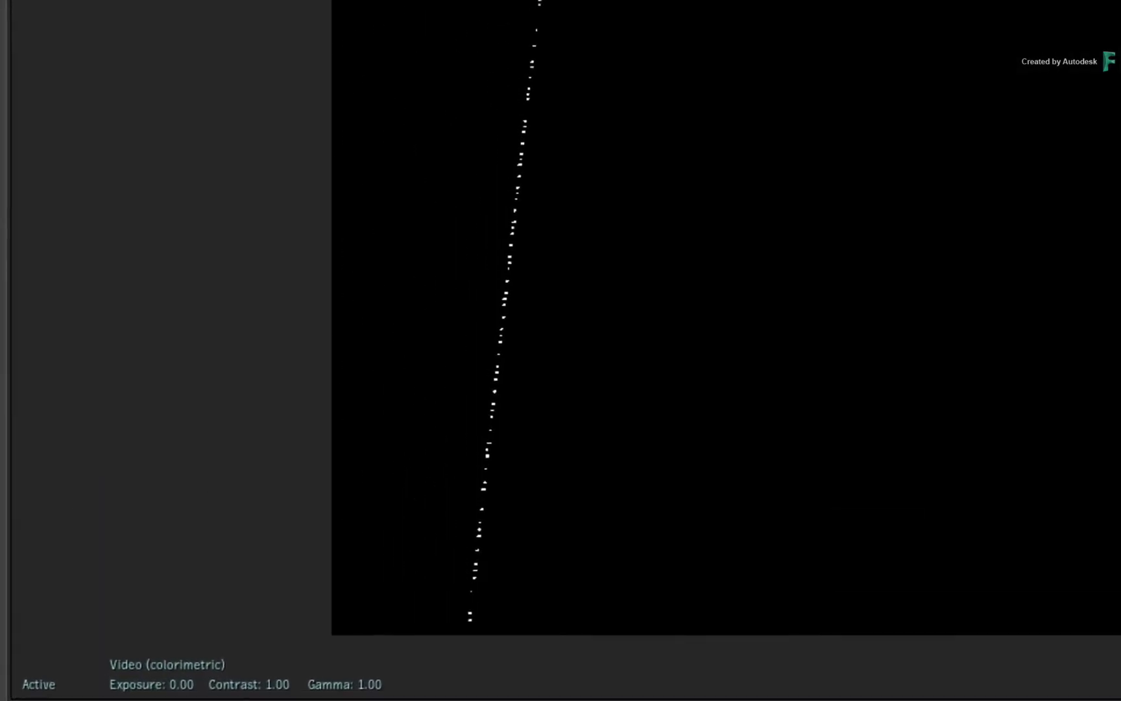
{"action": "scroll", "coordinate": [806, 333], "scroll_direction": "up", "scroll_amount": 1}
{"action": "scroll", "coordinate": [806, 334], "scroll_direction": "up", "scroll_amount": 2}
{"action": "mouse_move", "coordinate": [783, 328]}
{"action": "left_mouse_down"}
{"action": "mouse_move", "coordinate": [961, 202]}
{"action": "mouse_move", "coordinate": [930, 210]}
{"action": "left_mouse_up"}
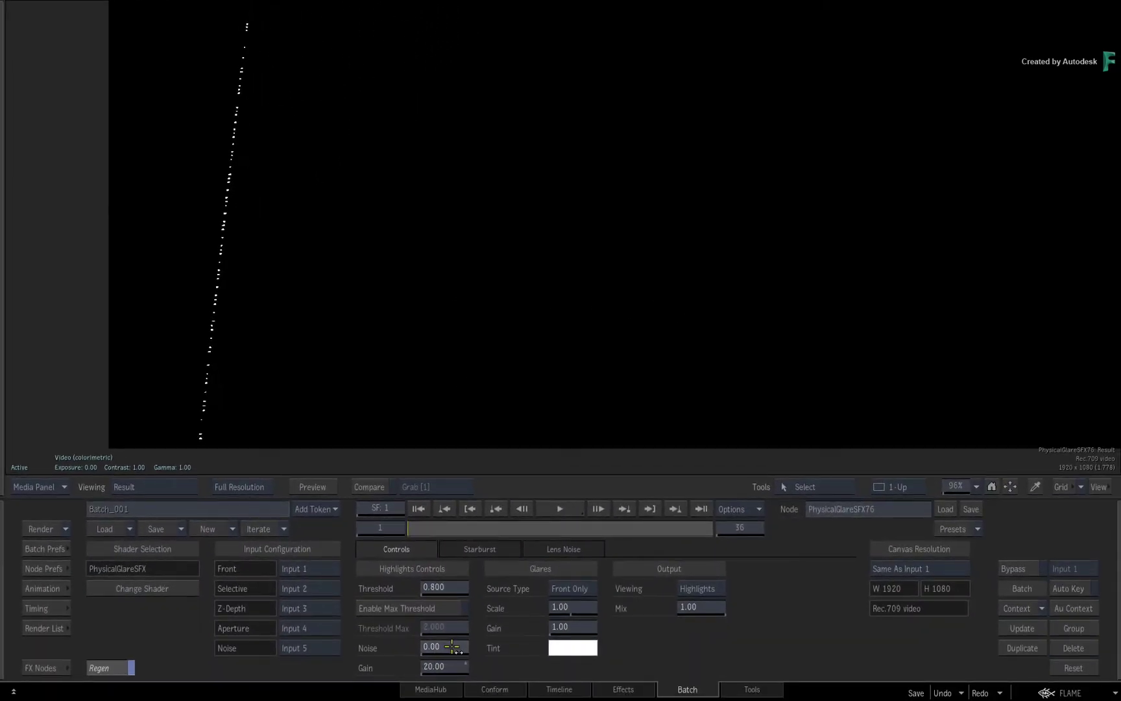
Step: Set Noise to 0.80 and switch Viewing back to Result at a later frame
{"action": "left_click", "coordinate": [452, 646]}
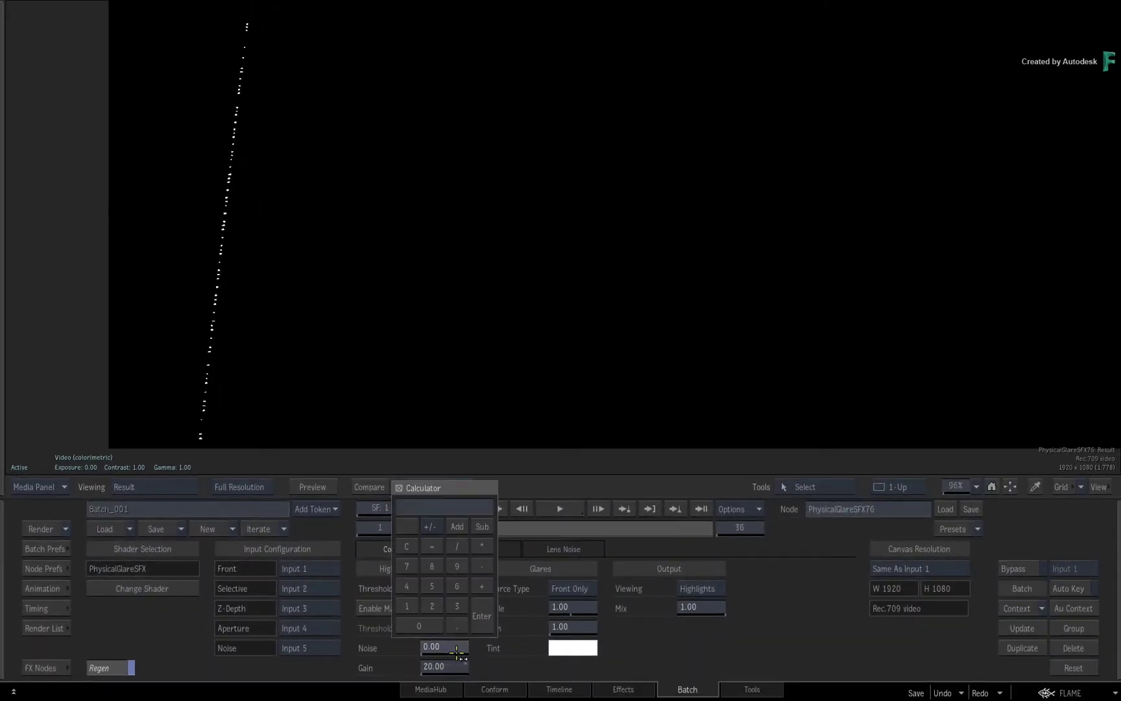
{"action": "type", "text": "0.8"}
{"action": "key", "text": "Return"}
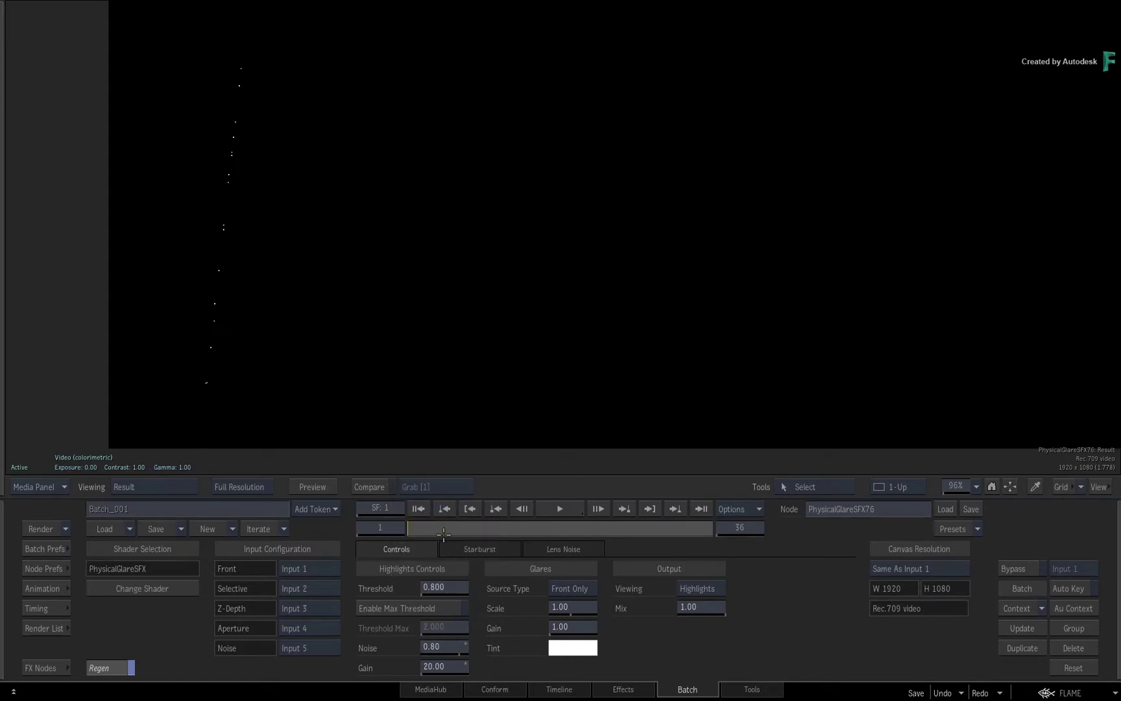
{"action": "left_click", "coordinate": [625, 506]}
{"action": "left_click", "coordinate": [705, 589]}
{"action": "left_click", "coordinate": [701, 655]}
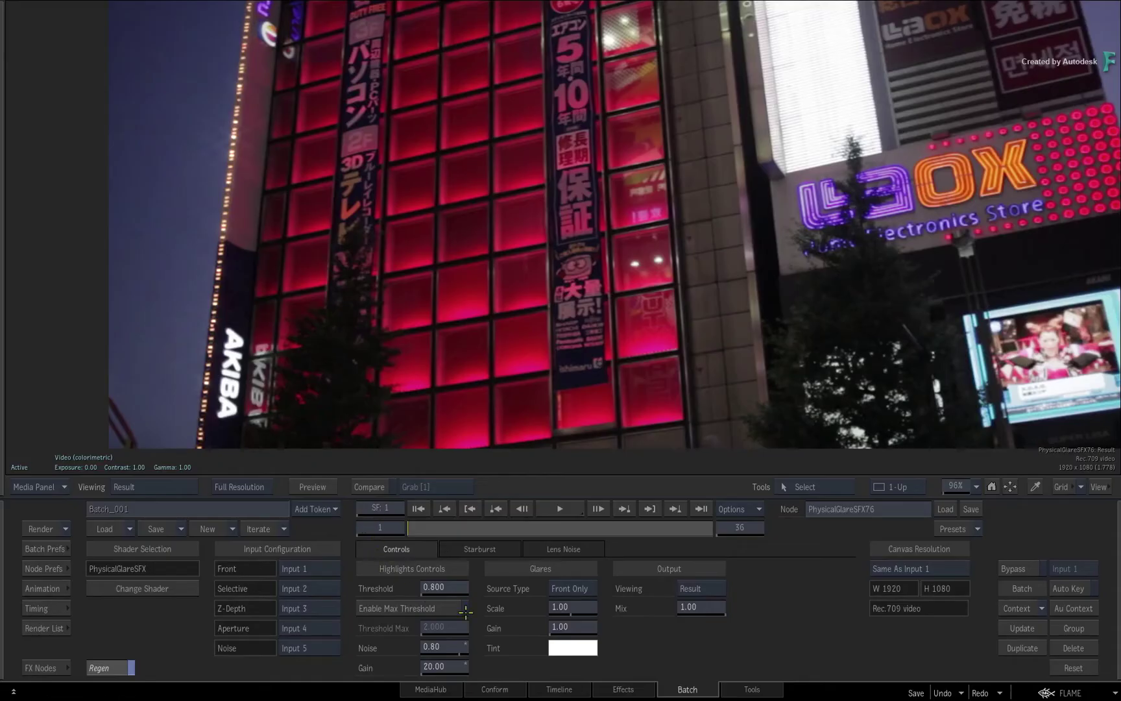
Step: Set Glares Gain to 35, play back the glare, then exit to the Batch schematic
{"action": "left_click", "coordinate": [578, 633]}
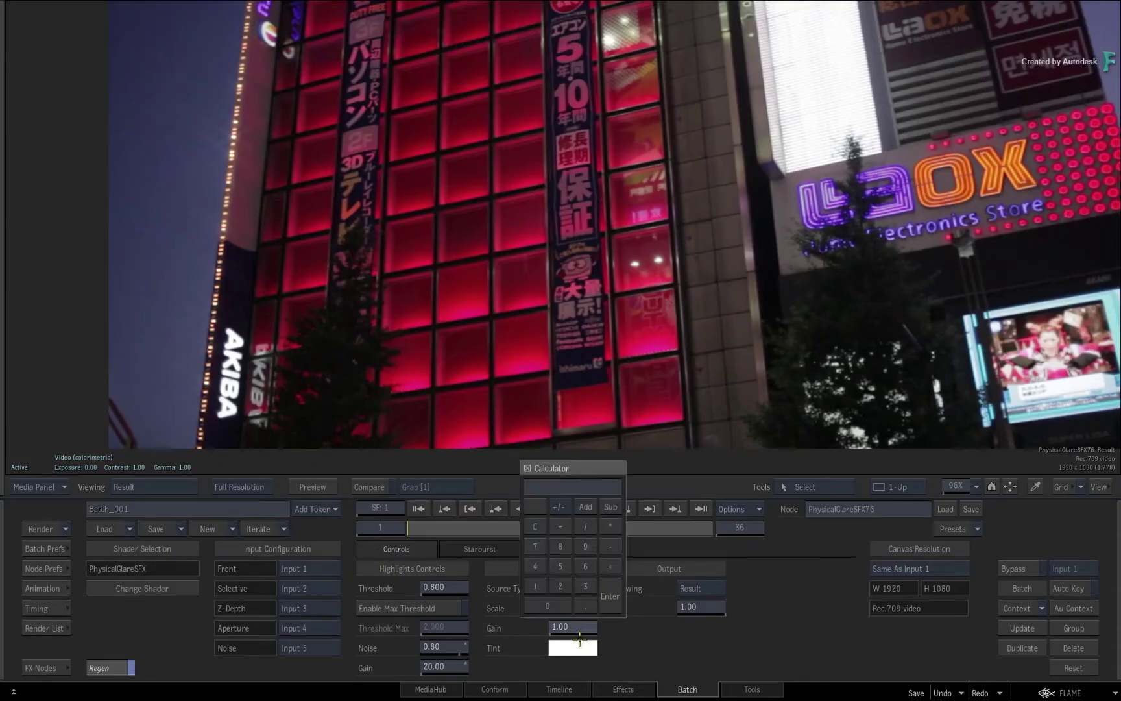
{"action": "type", "text": "35"}
{"action": "key", "text": "Return"}
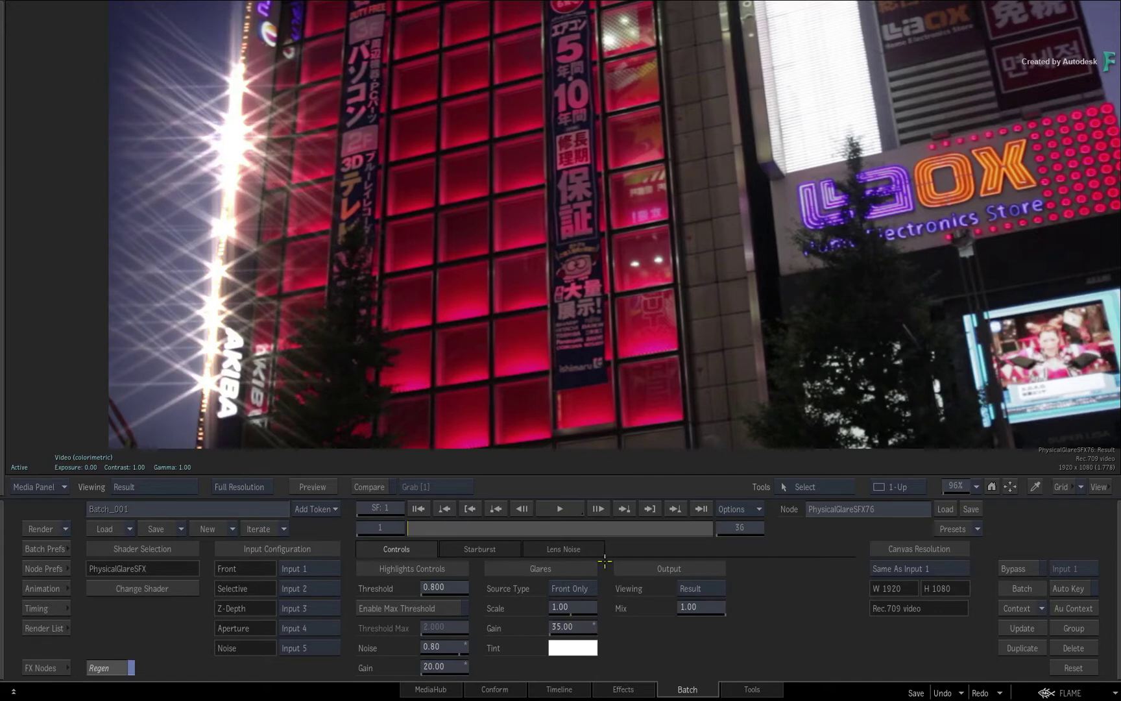
{"action": "key", "text": "space"}
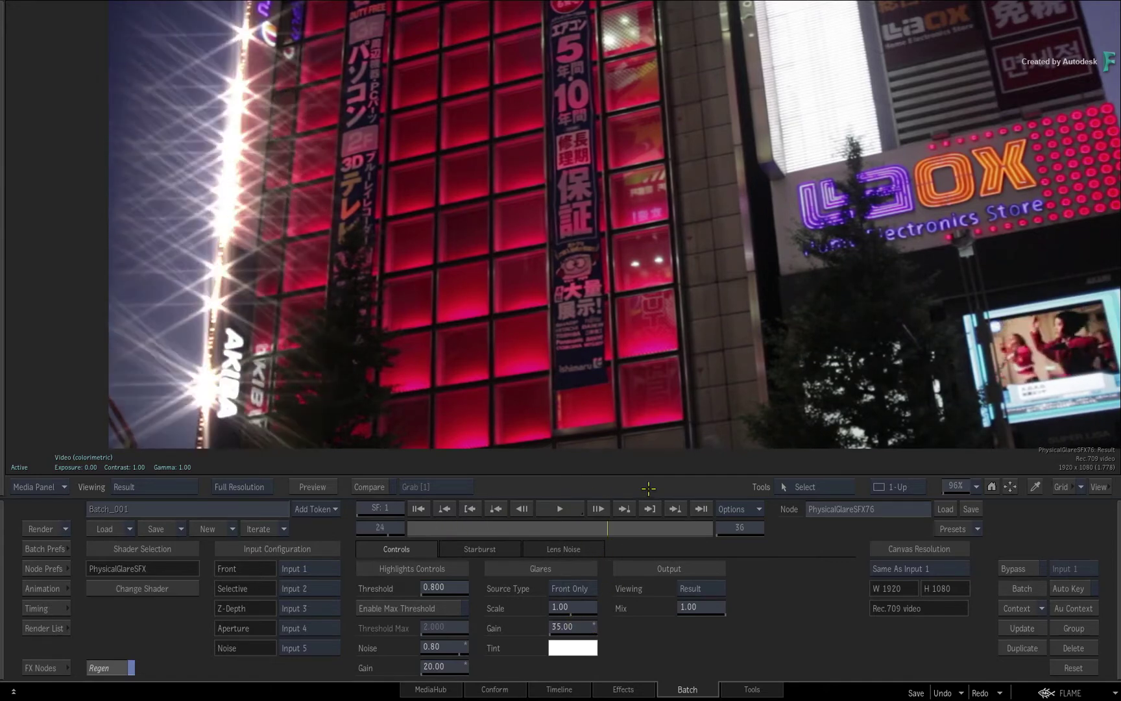
{"action": "left_click", "coordinate": [524, 508]}
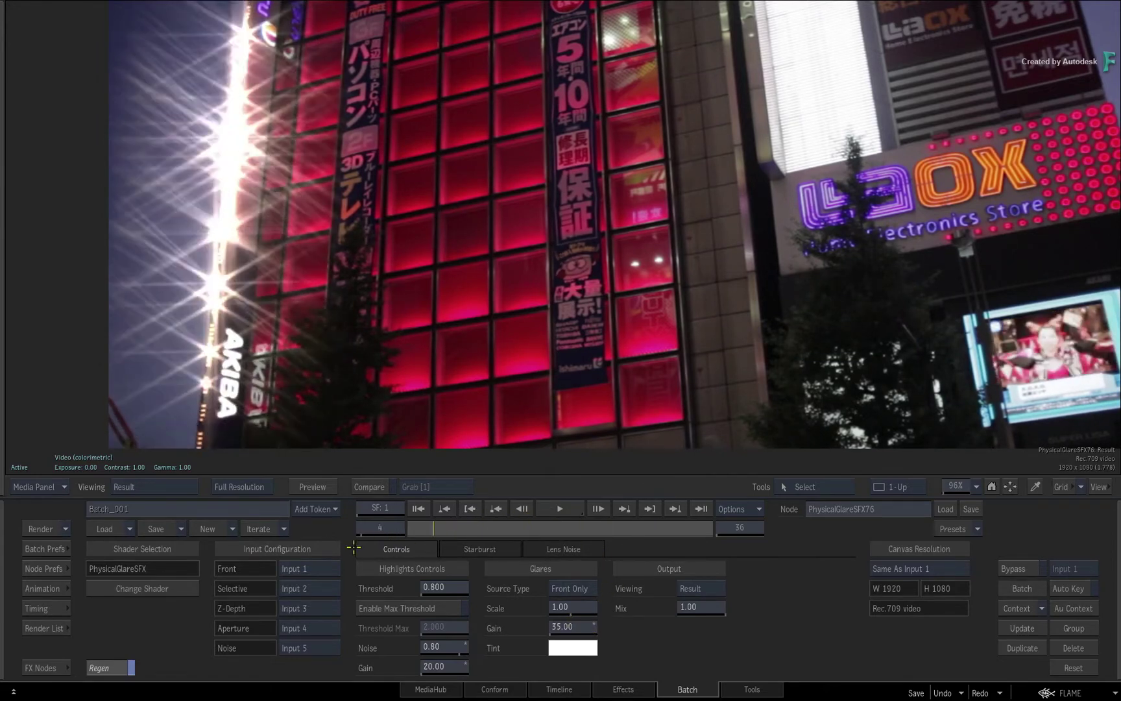
{"action": "left_click", "coordinate": [1009, 486]}
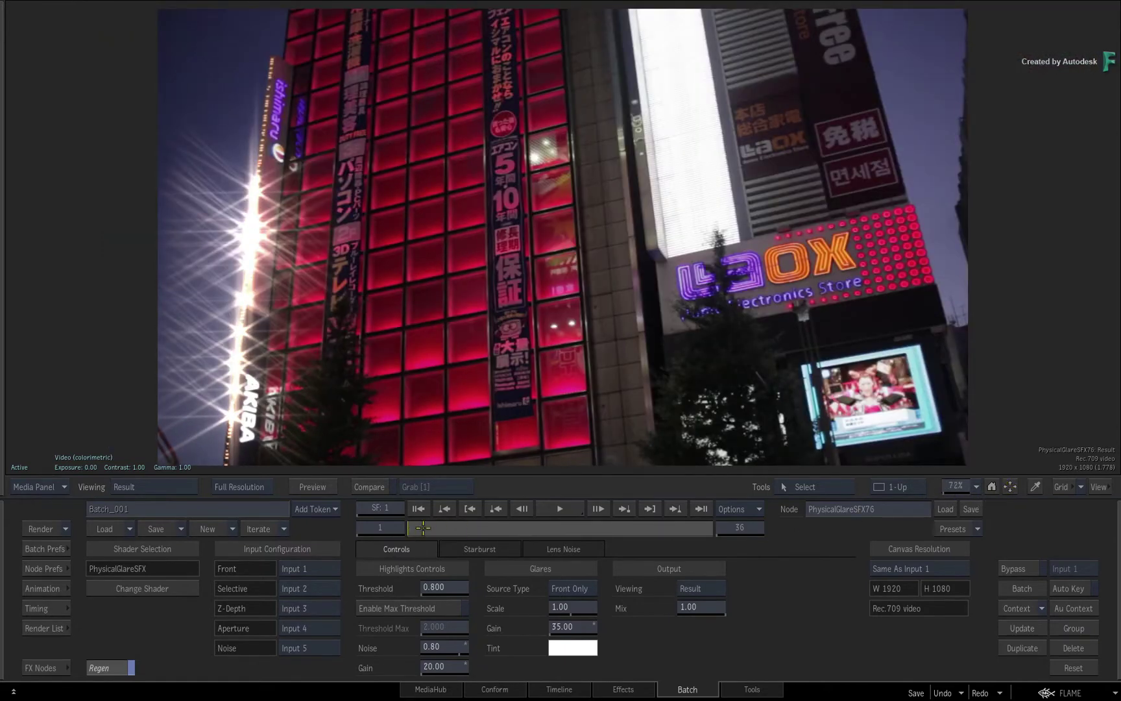
{"action": "mouse_move", "coordinate": [416, 528]}
{"action": "left_mouse_down"}
{"action": "mouse_move", "coordinate": [662, 490]}
{"action": "mouse_move", "coordinate": [375, 532]}
{"action": "left_mouse_up"}
{"action": "key", "text": "Escape"}
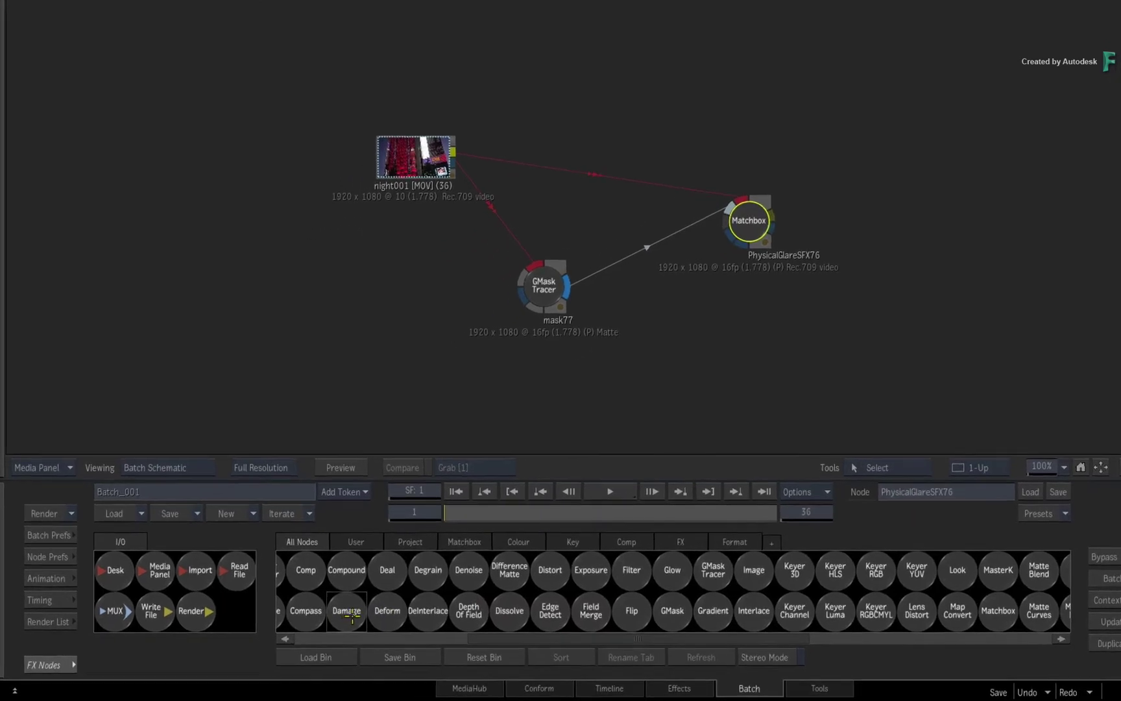
{"action": "scroll", "coordinate": [436, 605], "scroll_direction": "left", "scroll_amount": 2}
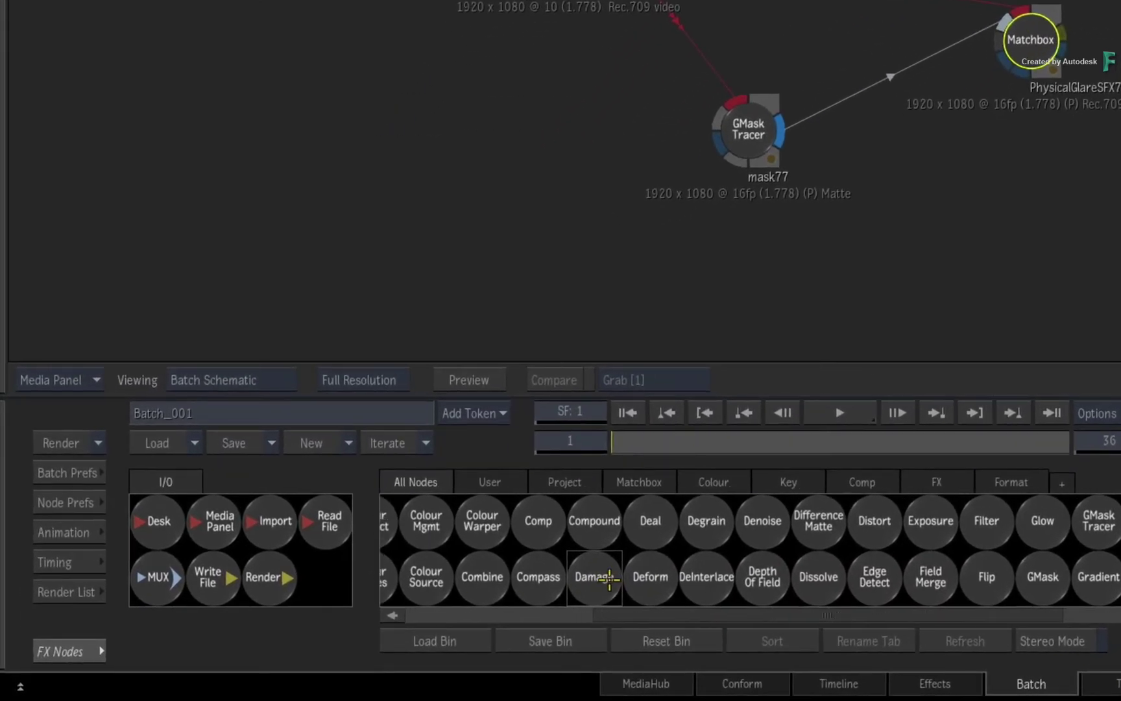
{"action": "scroll", "coordinate": [609, 578], "scroll_direction": "left", "scroll_amount": 1}
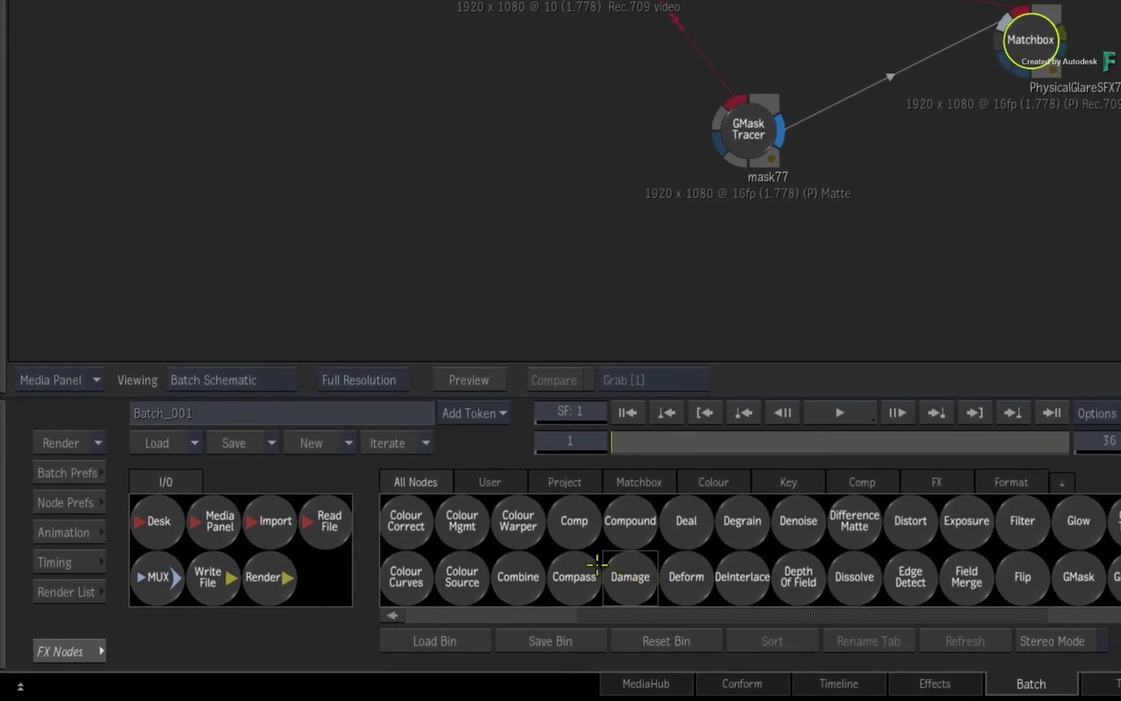
Step: Add a Colour Source node below the mask node and make it black
{"action": "mouse_move", "coordinate": [462, 578]}
{"action": "left_mouse_down"}
{"action": "mouse_move", "coordinate": [506, 303]}
{"action": "mouse_move", "coordinate": [565, 207]}
{"action": "left_mouse_up"}
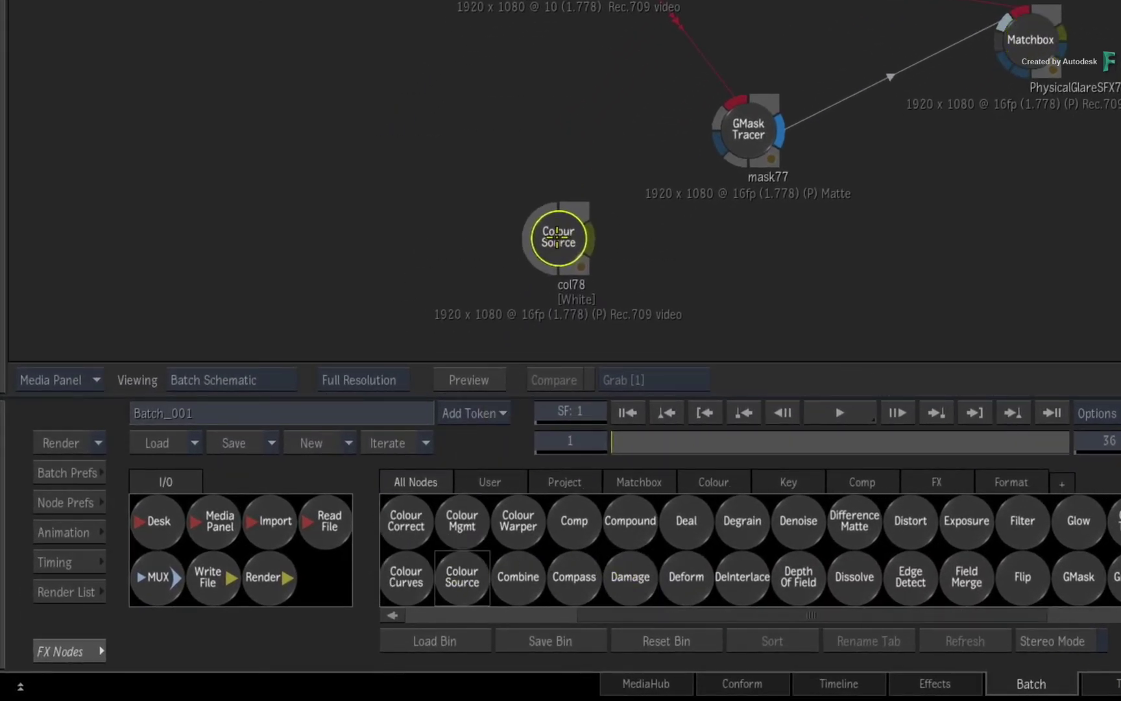
{"action": "left_click_drag", "start_coordinate": [704, 254], "coordinate": [707, 105]}
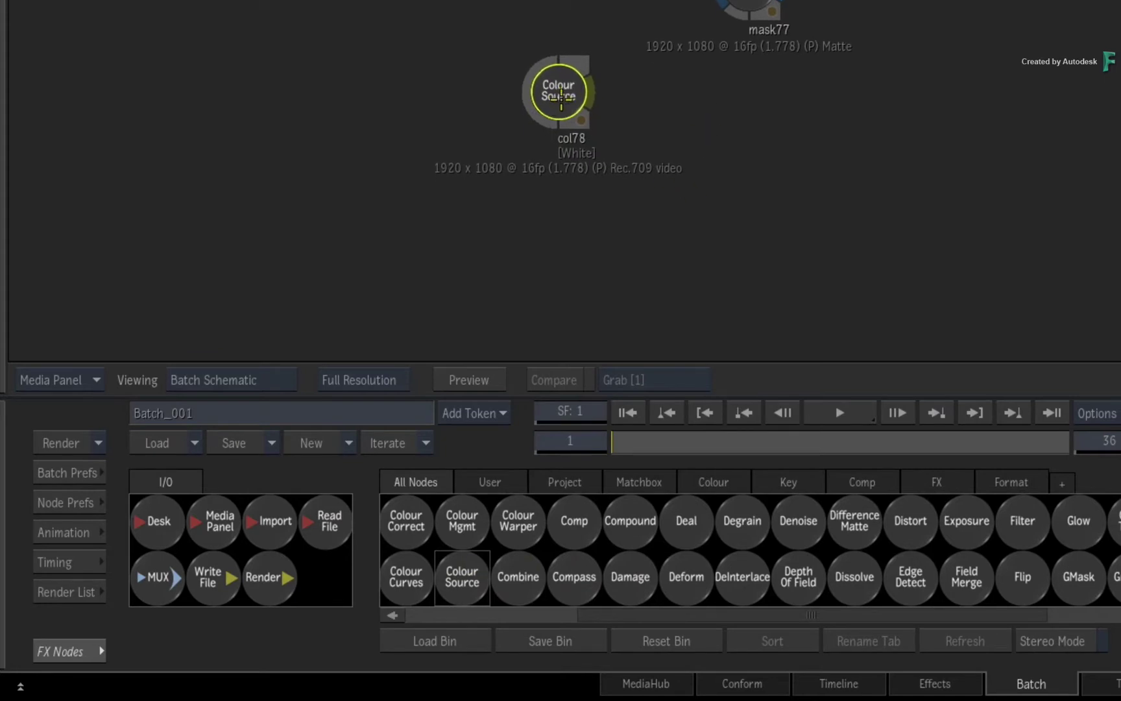
{"action": "double_click", "coordinate": [560, 96]}
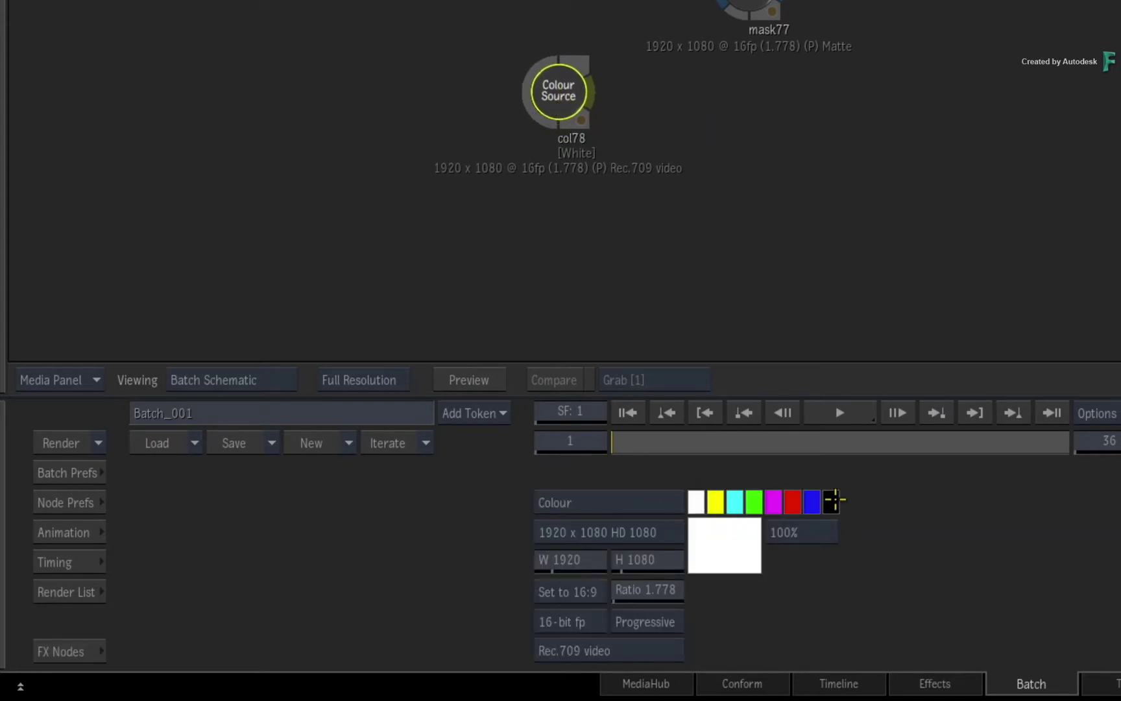
{"action": "left_click", "coordinate": [830, 501]}
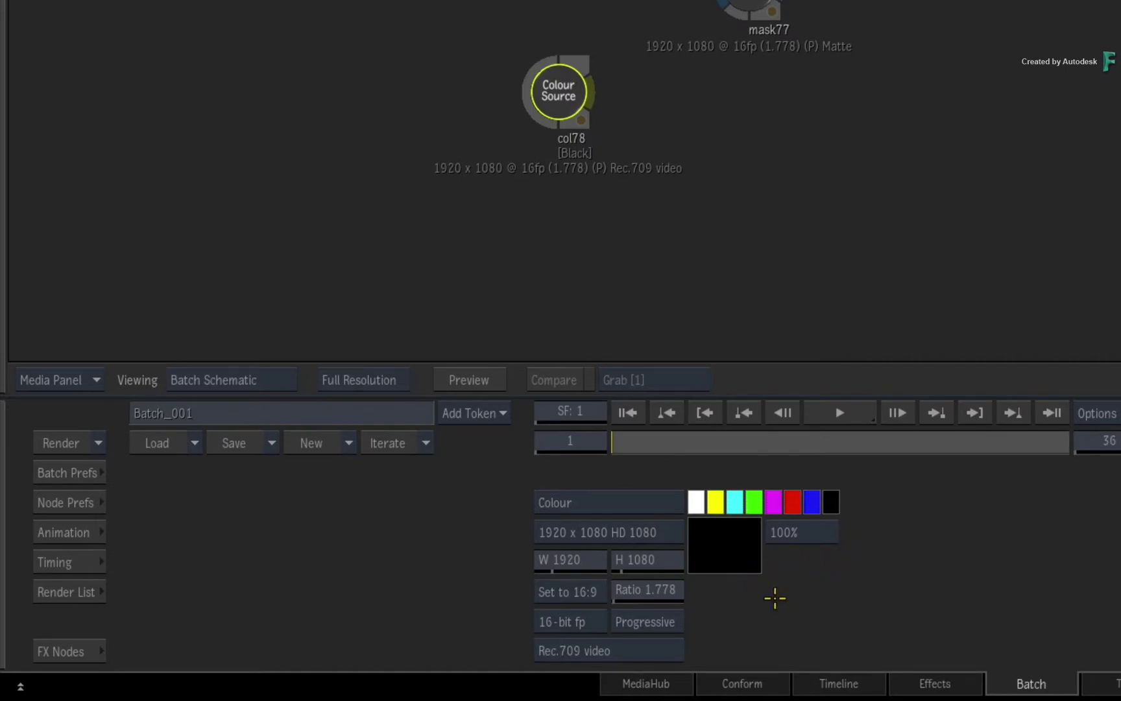
Step: Size the Colour Source to 300 x 300 with a w:h 1.000 aspect ratio
{"action": "left_click", "coordinate": [595, 565]}
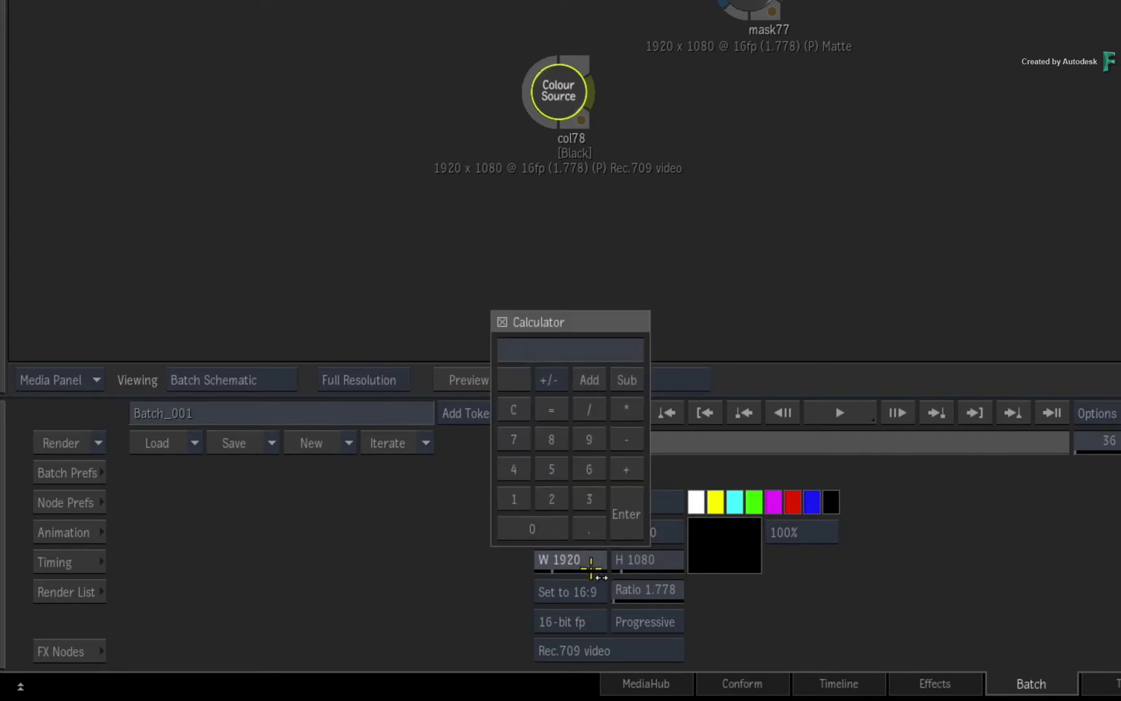
{"action": "type", "text": "300"}
{"action": "key", "text": "Return"}
{"action": "left_click", "coordinate": [648, 565]}
{"action": "type", "text": "3"}
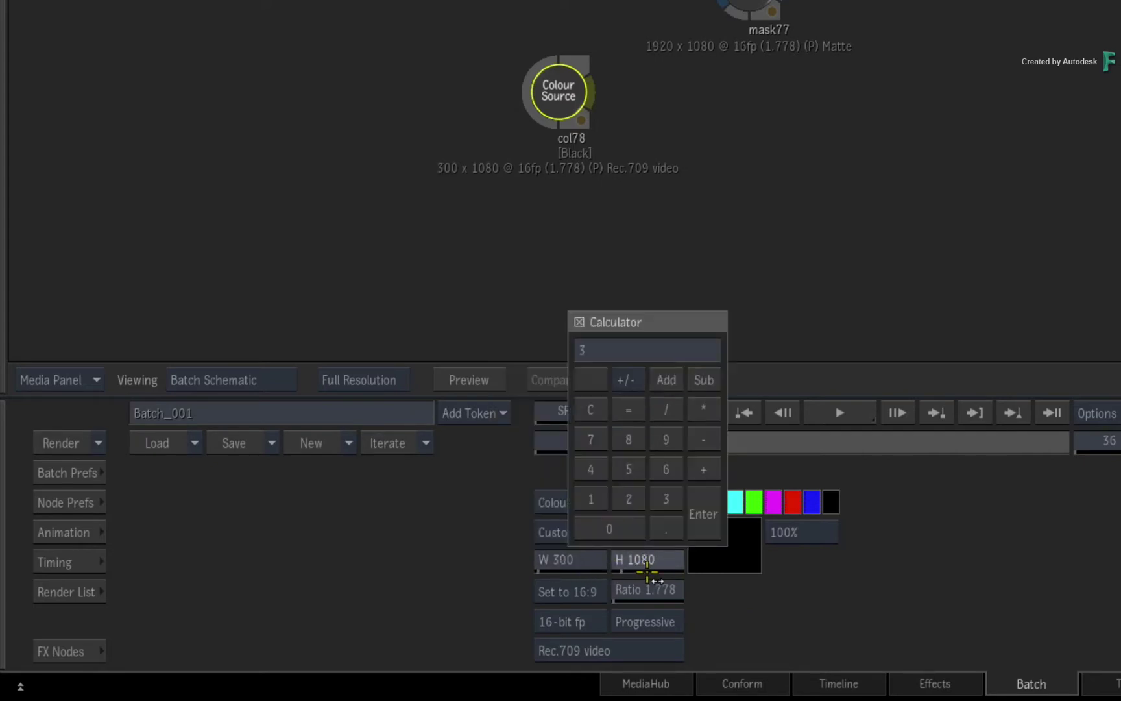
{"action": "type", "text": "00"}
{"action": "key", "text": "Return"}
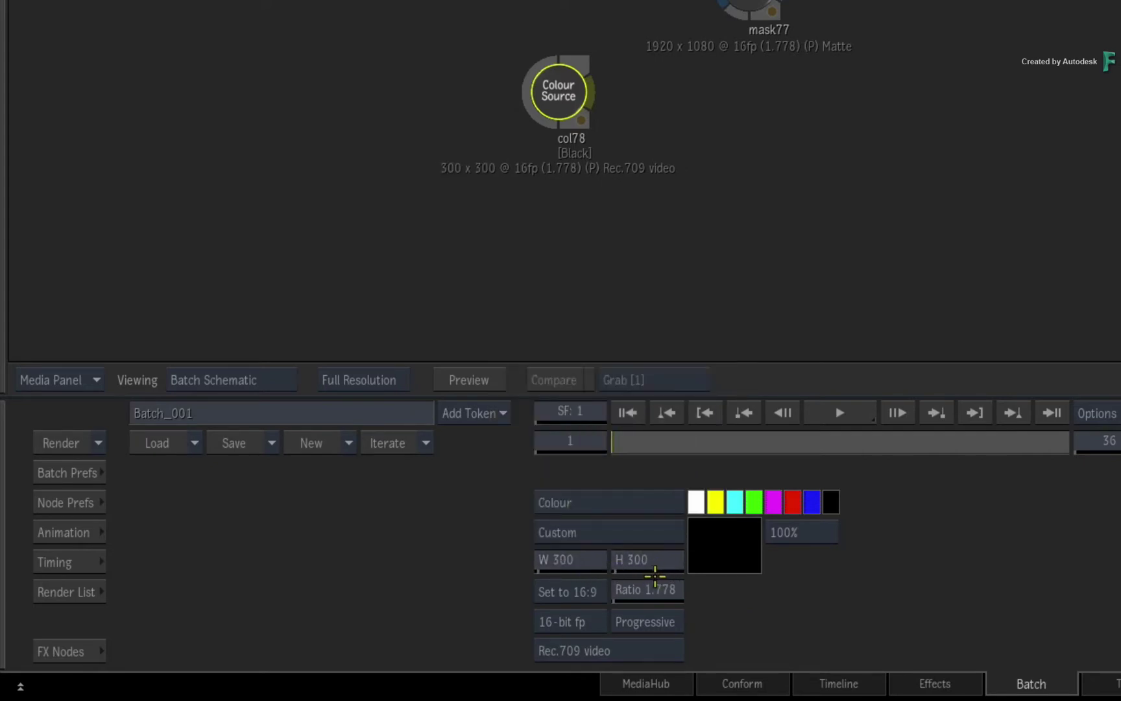
{"action": "left_click", "coordinate": [594, 588]}
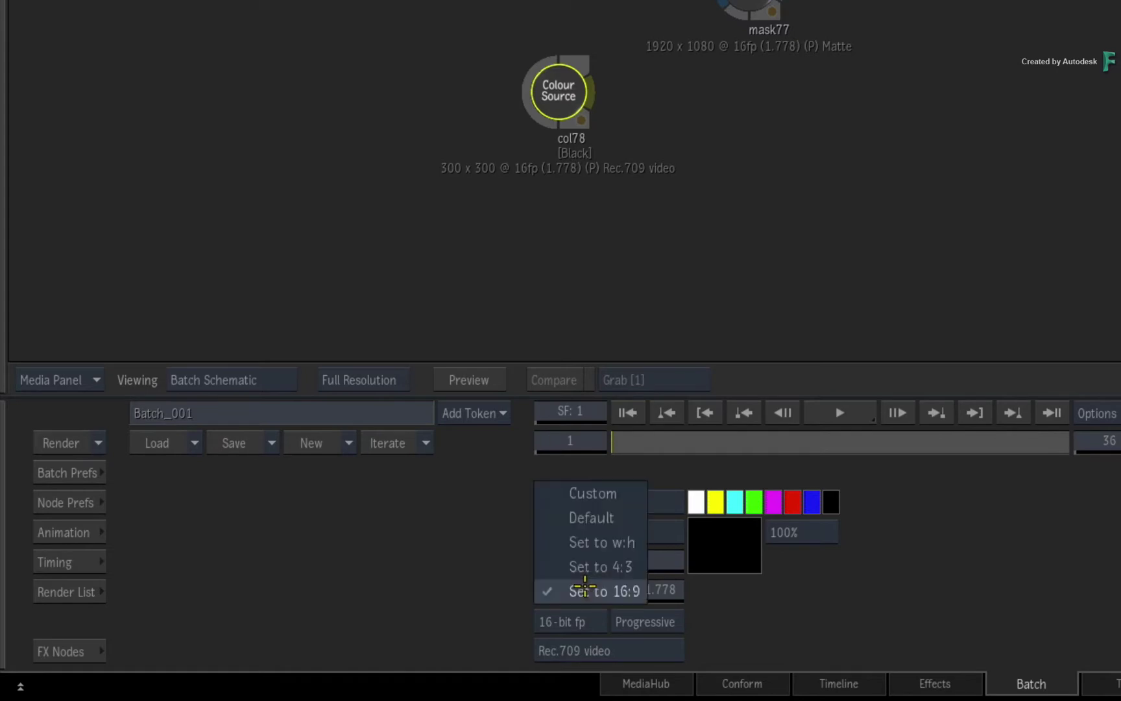
{"action": "left_click", "coordinate": [552, 541]}
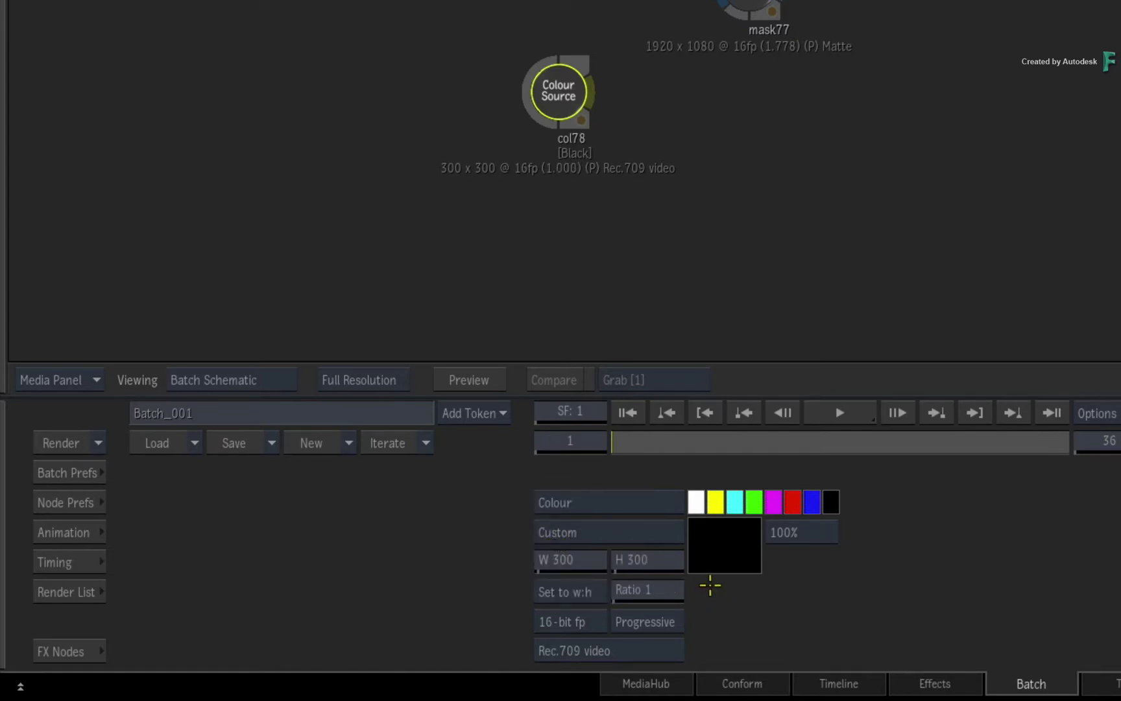
{"action": "key", "text": "Escape"}
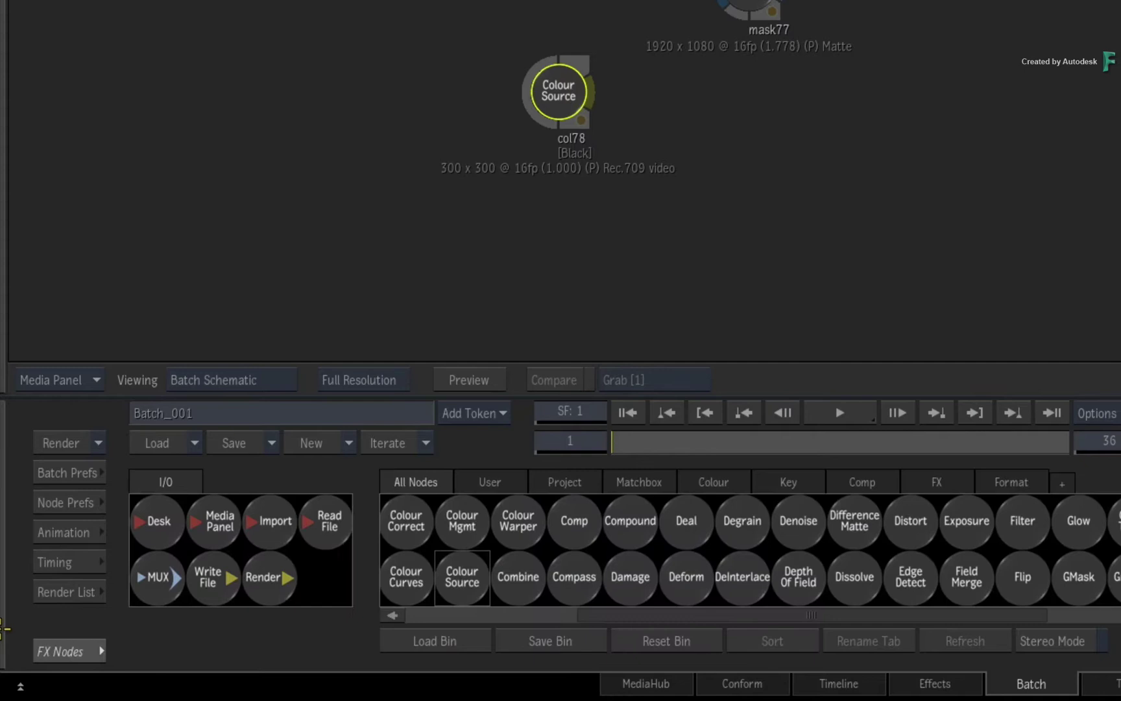
{"action": "scroll", "coordinate": [911, 573], "scroll_direction": "right", "scroll_amount": 5}
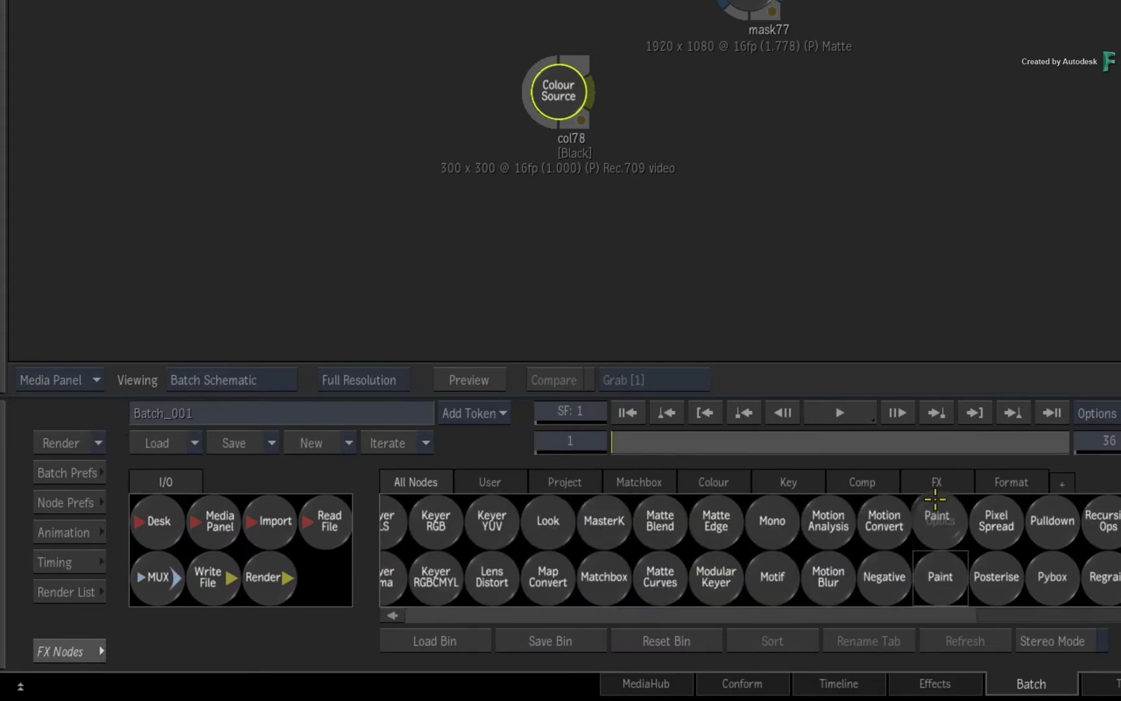
{"action": "mouse_move", "coordinate": [940, 576]}
{"action": "left_mouse_down"}
{"action": "mouse_move", "coordinate": [737, 151]}
{"action": "mouse_move", "coordinate": [774, 111]}
{"action": "left_mouse_up"}
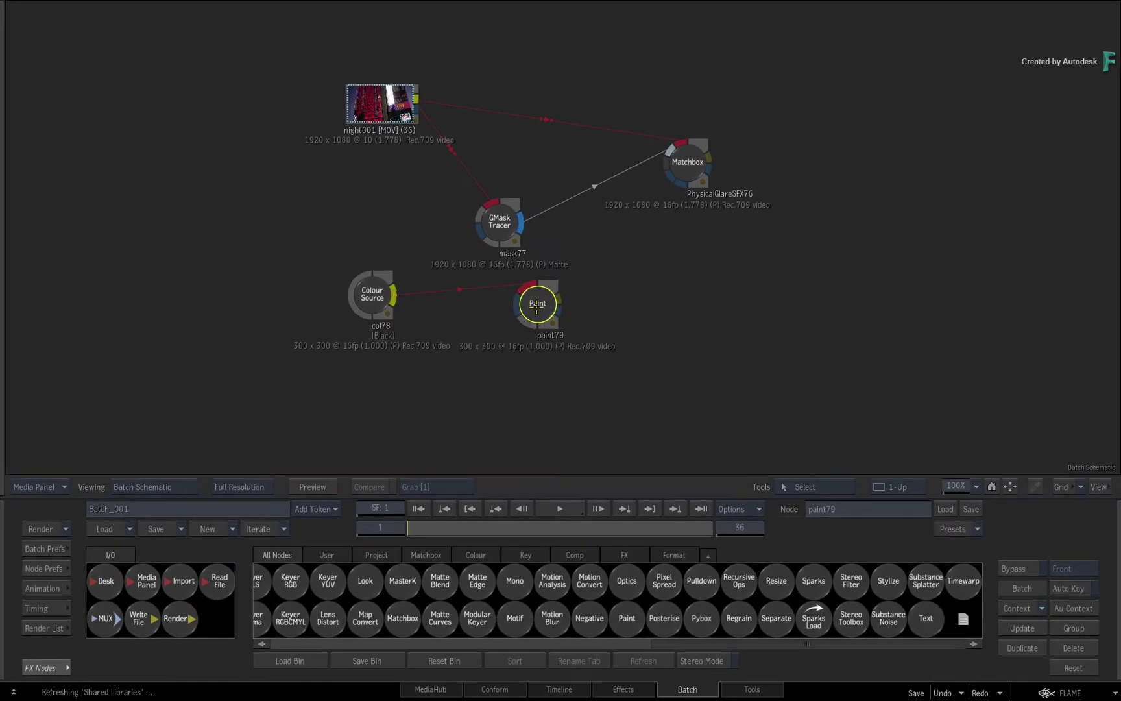
Step: Paint a white slanted stroke on paint79's black canvas, then return to the schematic
{"action": "double_click", "coordinate": [536, 305]}
{"action": "key", "text": "F4"}
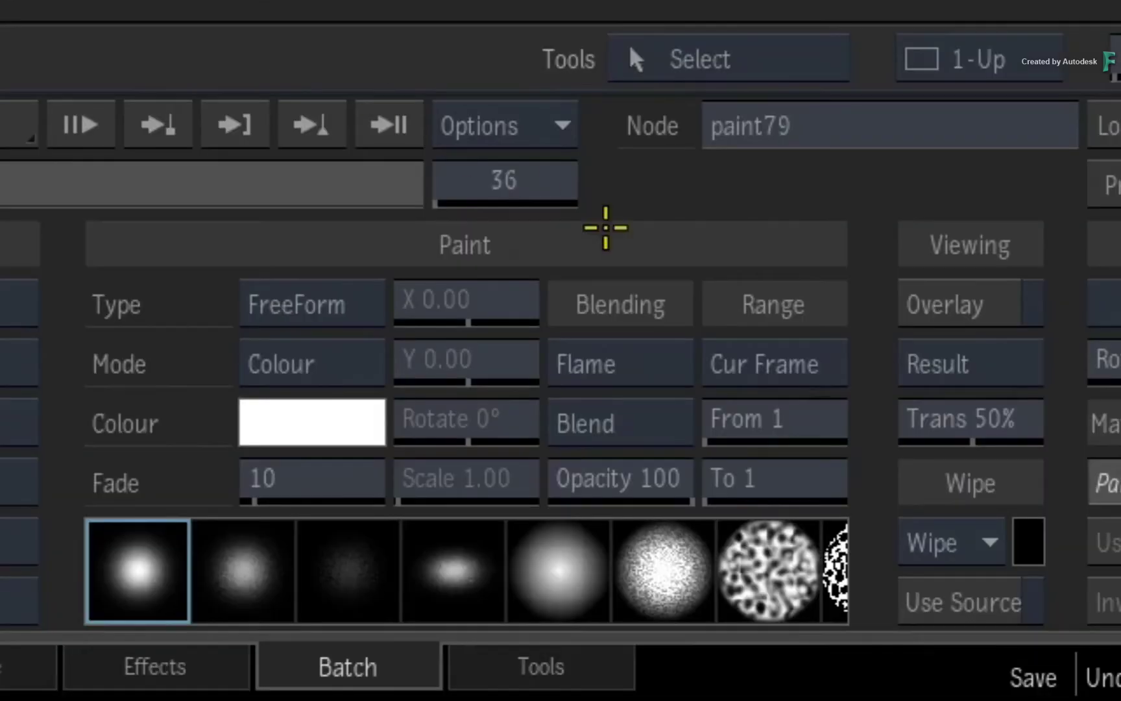
{"action": "left_click", "coordinate": [840, 589]}
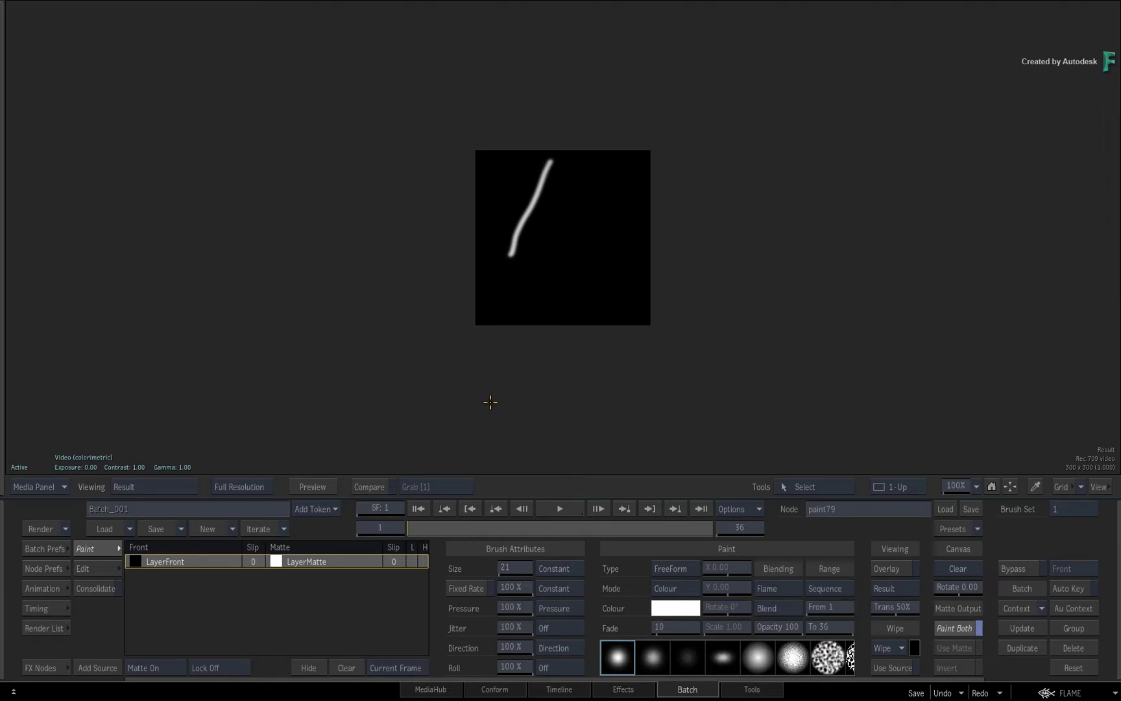
{"action": "key", "text": "grave"}
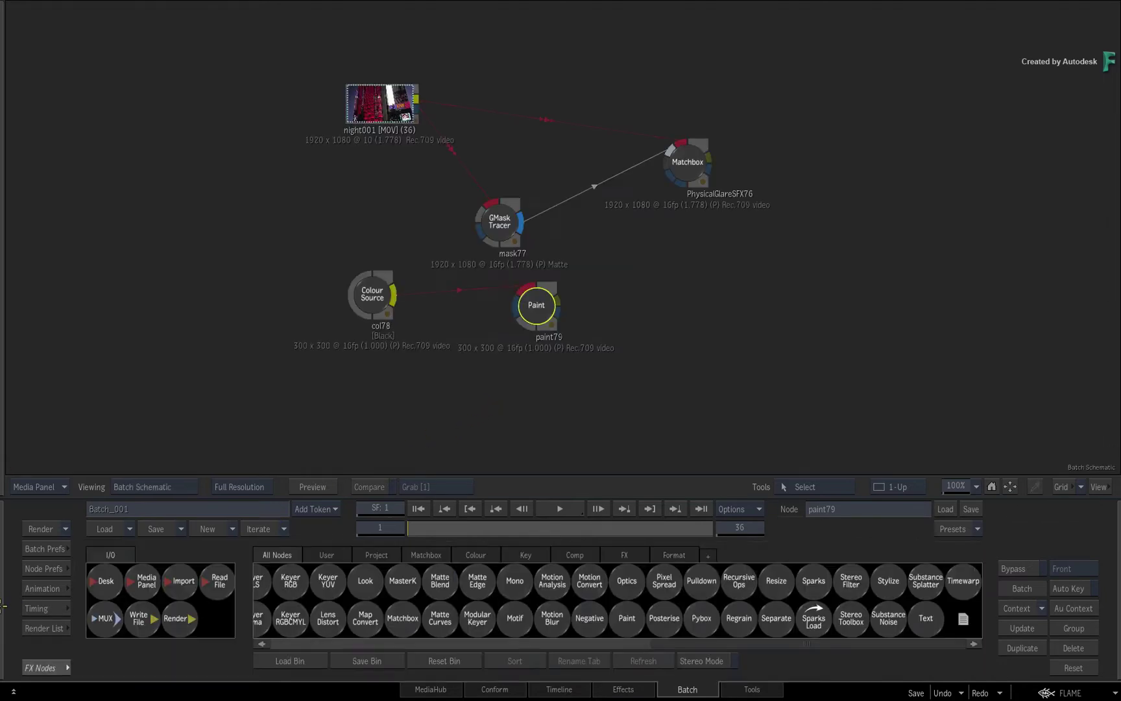
Step: Wire paint79 into PhysicalGlareSFX76 and show its glare result in the viewer
{"action": "key", "text": "Tab"}
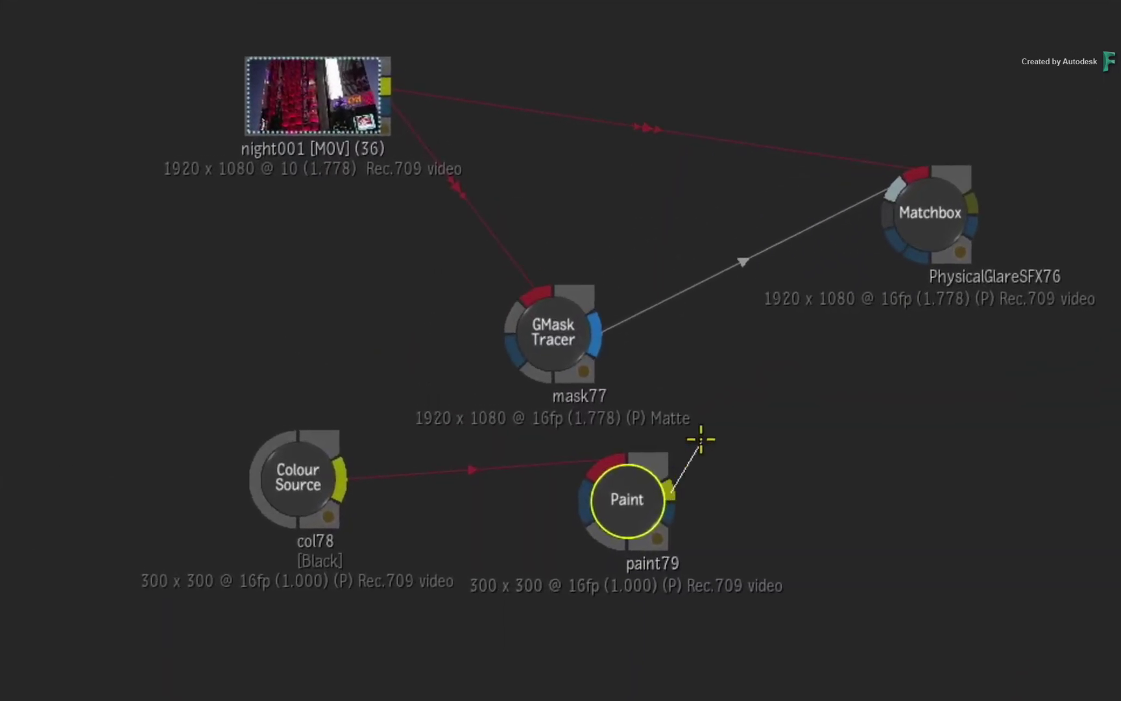
{"action": "left_click_drag", "start_coordinate": [667, 473], "coordinate": [893, 238]}
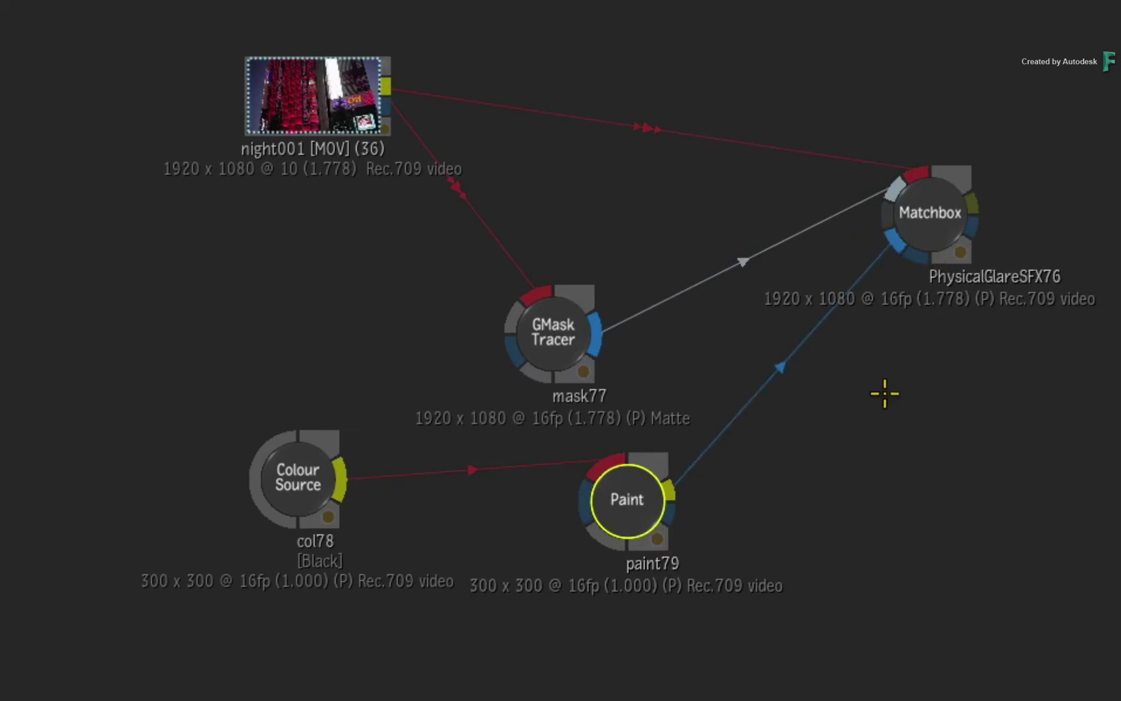
{"action": "key", "text": "Tab"}
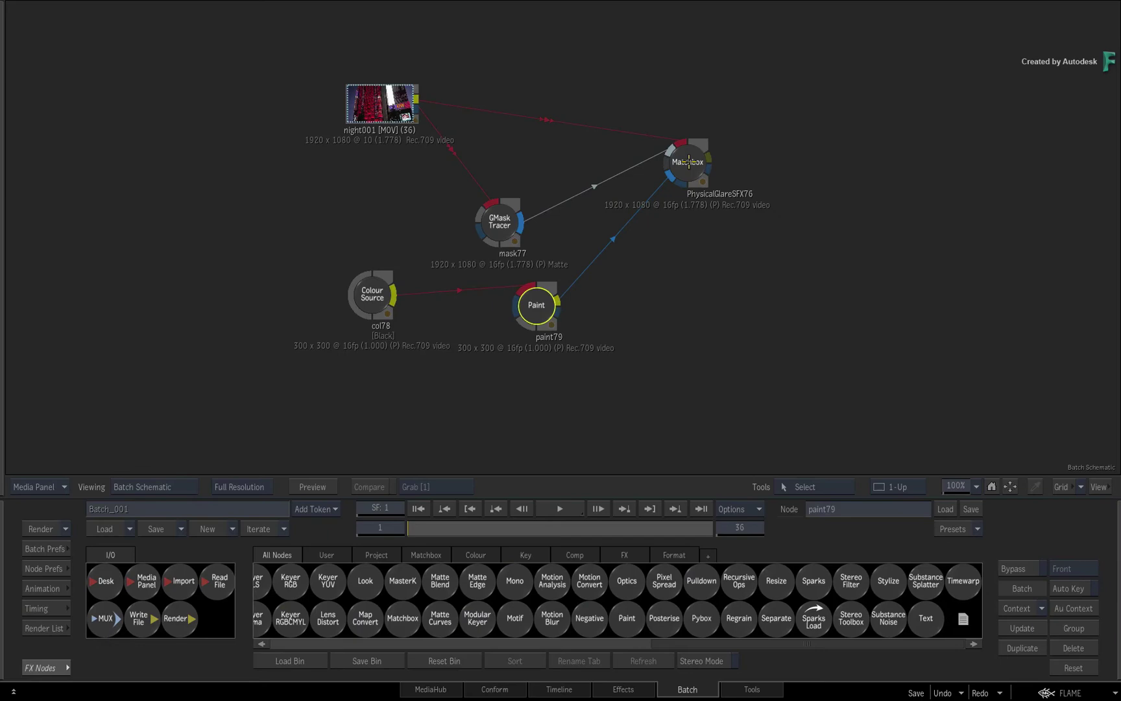
{"action": "left_click", "coordinate": [688, 162]}
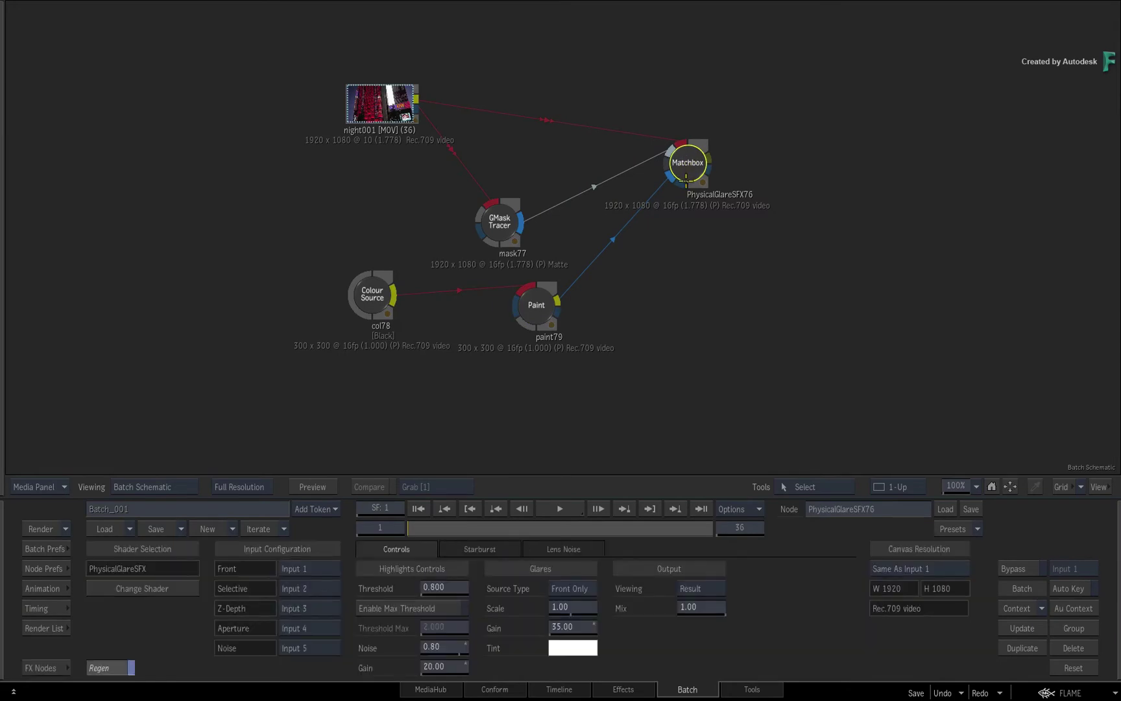
{"action": "key", "text": "F4"}
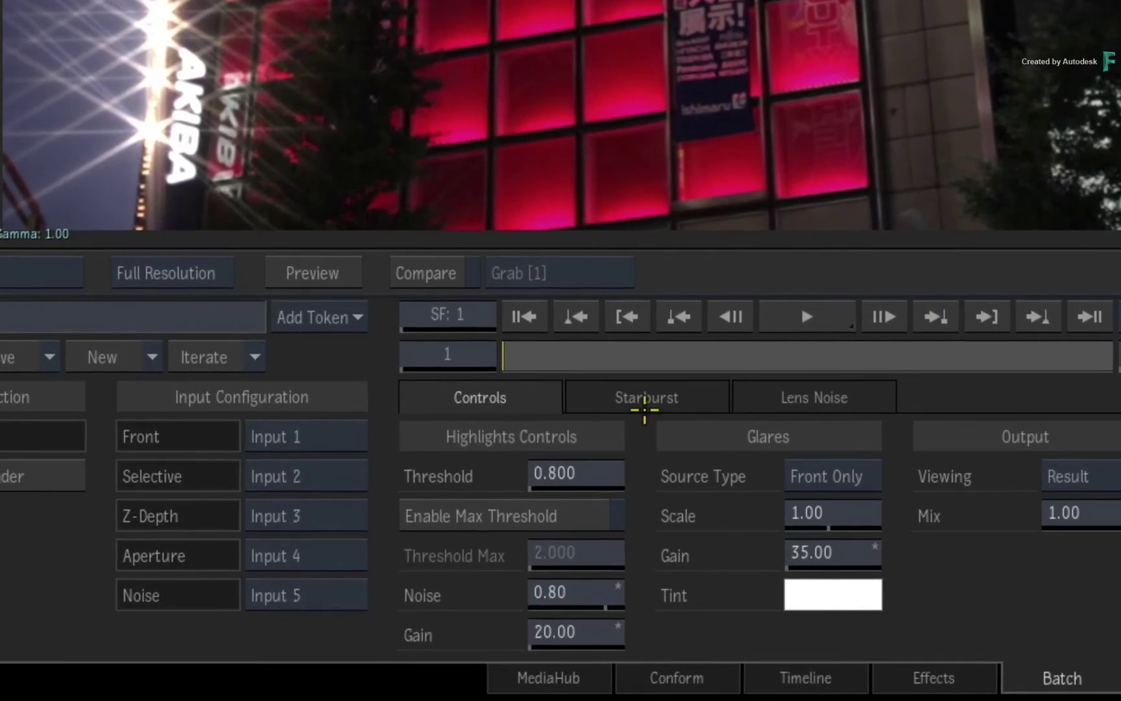
Step: Enable Use Aperture Input for the starburst and set Focal to 17.50 mm
{"action": "left_click", "coordinate": [645, 405]}
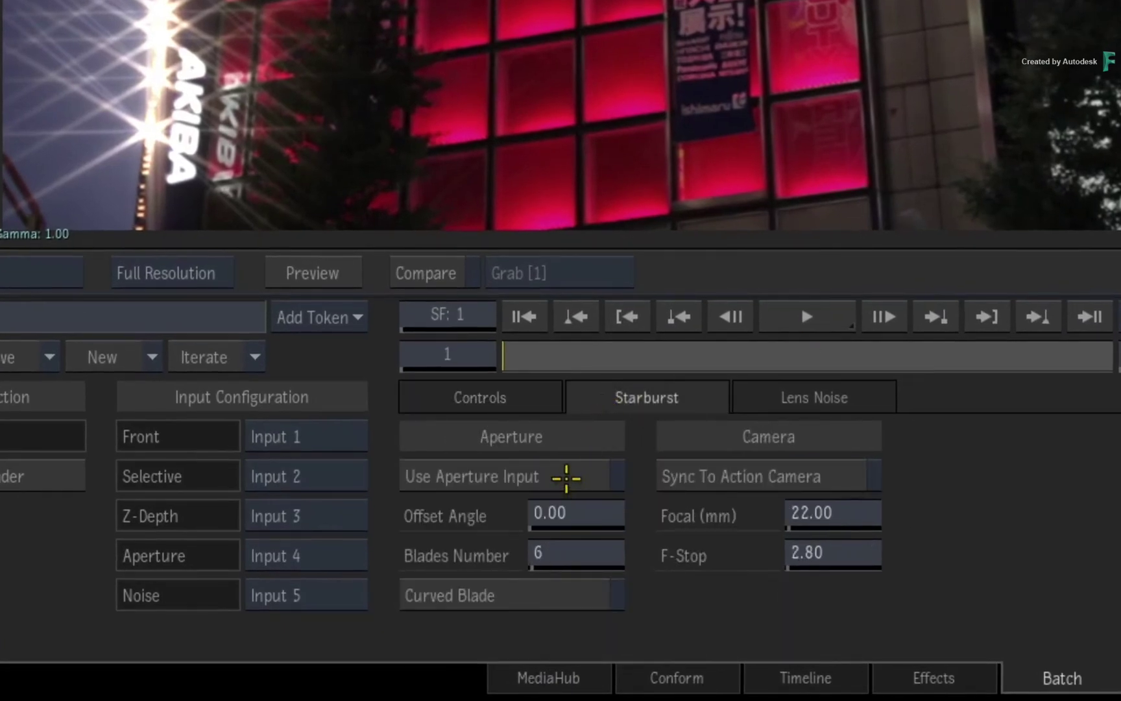
{"action": "left_click", "coordinate": [566, 477]}
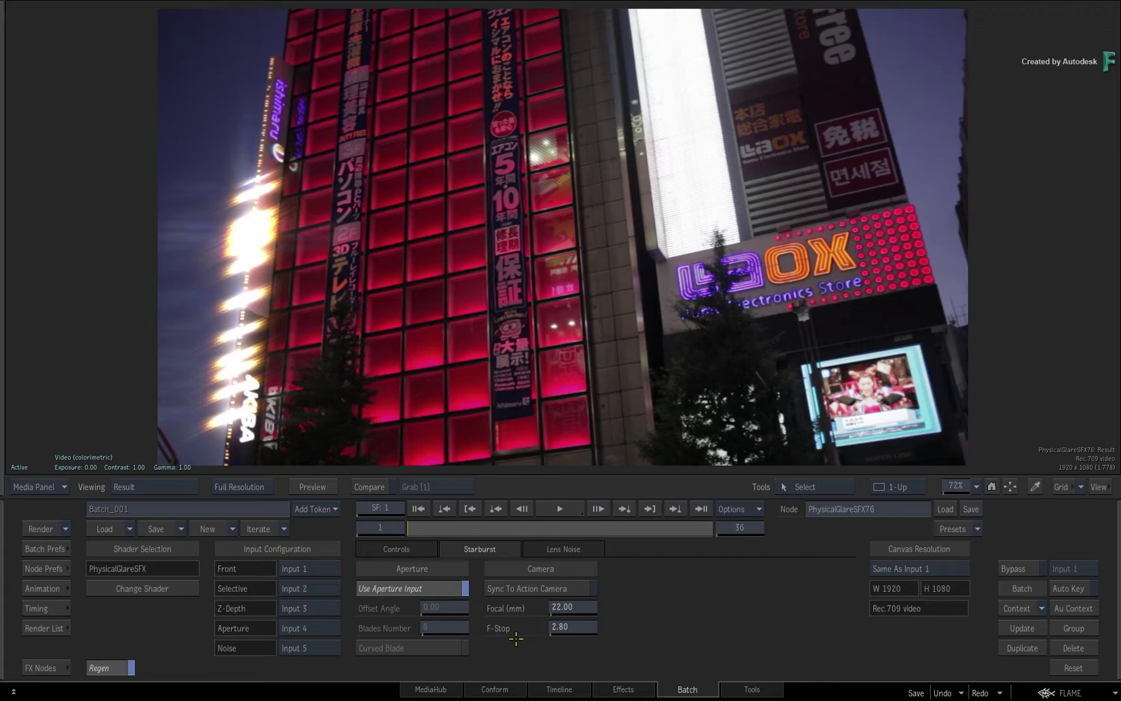
{"action": "mouse_move", "coordinate": [575, 607]}
{"action": "left_mouse_down"}
{"action": "mouse_move", "coordinate": [534, 617]}
{"action": "mouse_move", "coordinate": [558, 606]}
{"action": "left_mouse_up"}
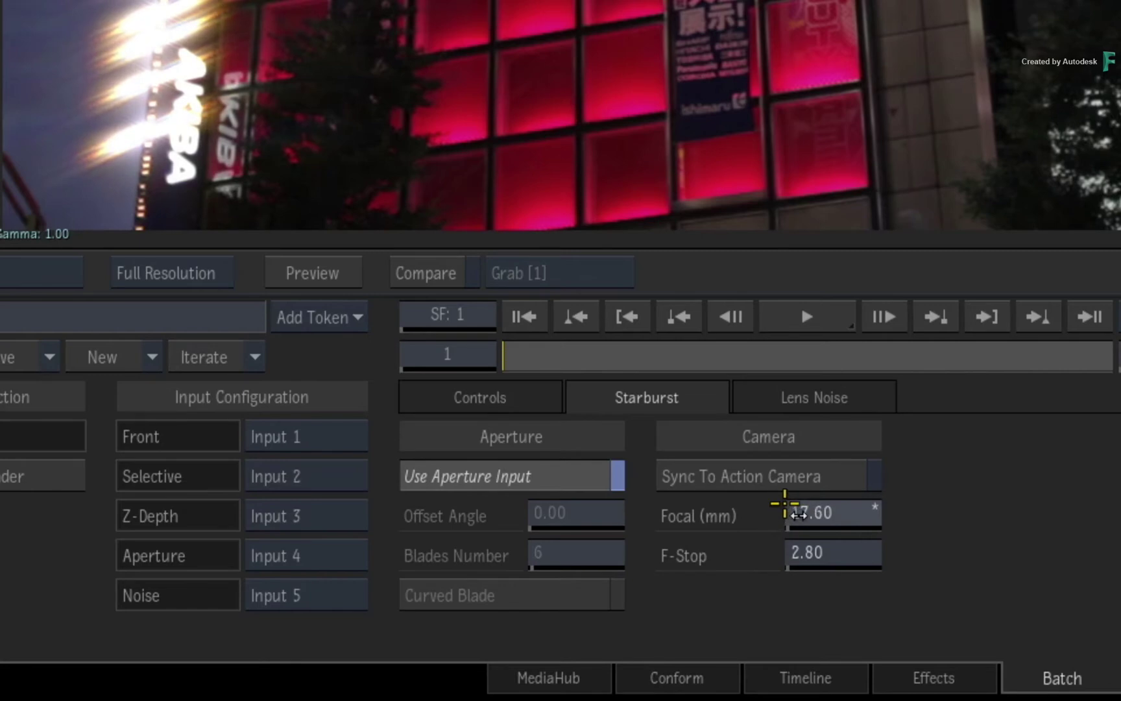
{"action": "left_click_drag", "start_coordinate": [808, 512], "coordinate": [762, 528]}
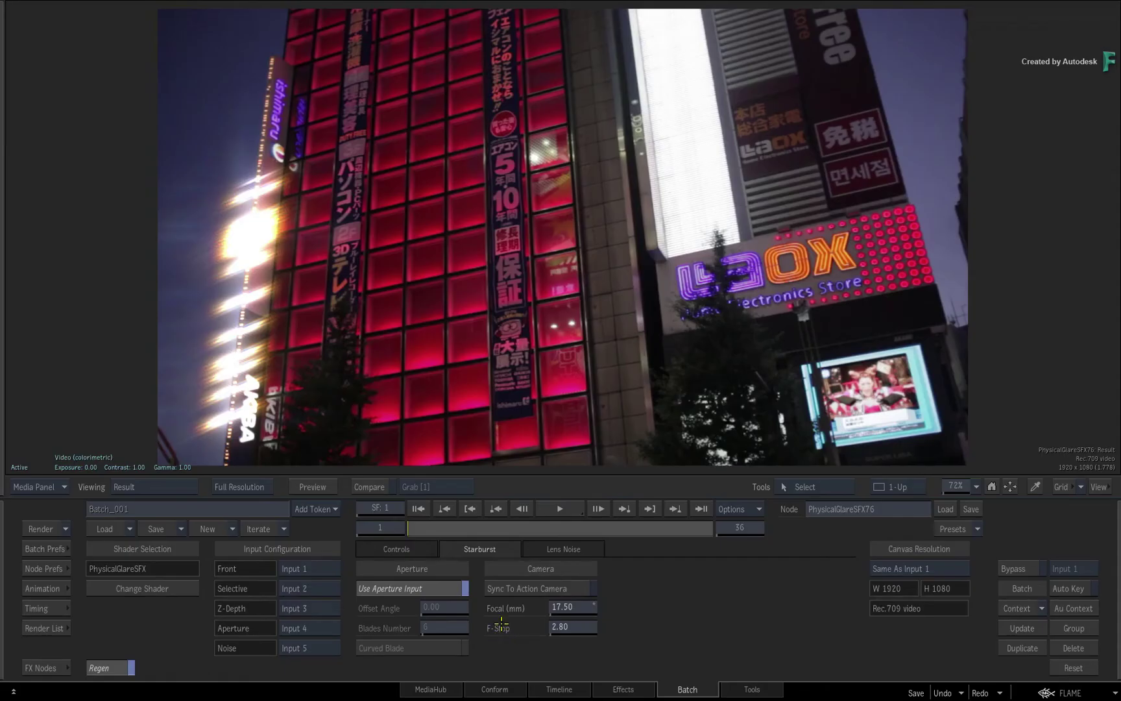
Step: Compare the isolated Starburst viewing pass with the full Result
{"action": "left_click", "coordinate": [412, 549]}
{"action": "left_click", "coordinate": [692, 588]}
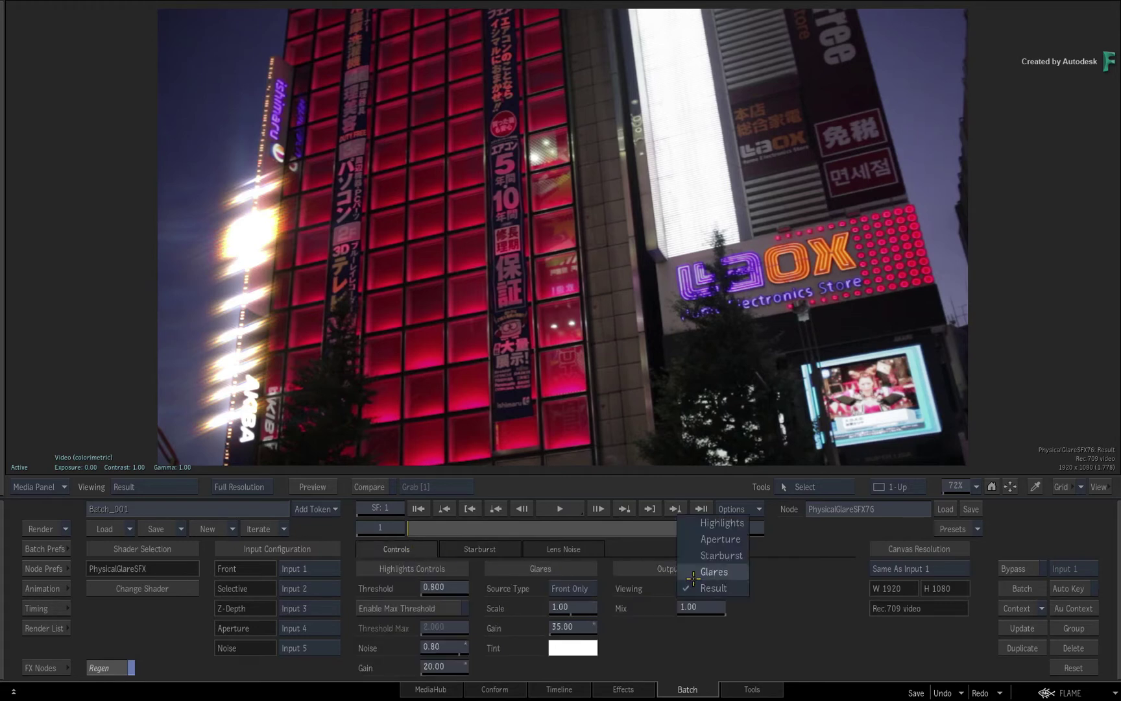
{"action": "left_click", "coordinate": [697, 564]}
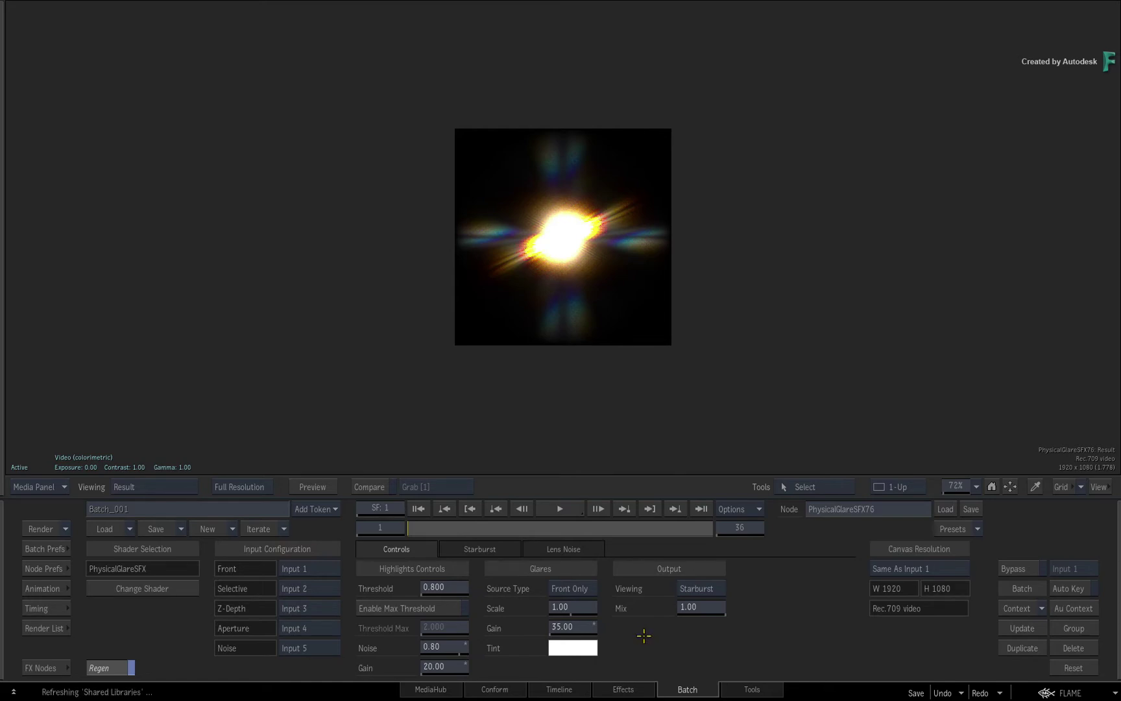
{"action": "left_click", "coordinate": [699, 588]}
{"action": "left_click", "coordinate": [693, 631]}
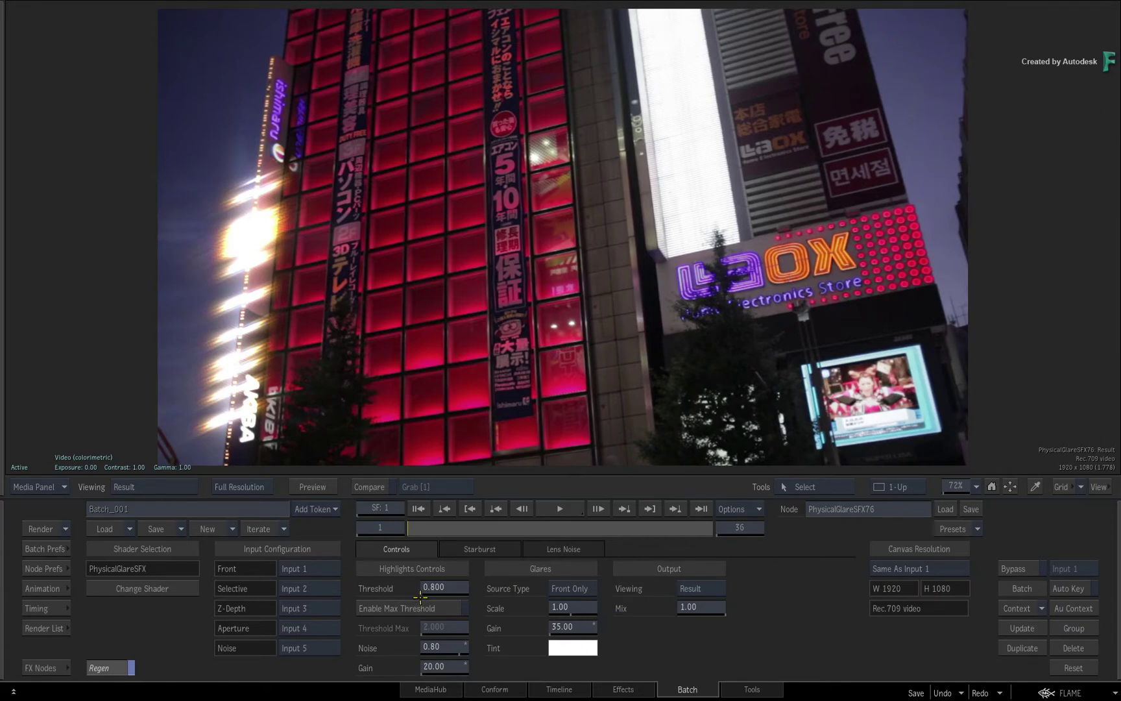
Step: Assign the PhysicalGlareSFX76 Matchbox node to Context 1 so it shows (C1)
{"action": "key", "text": "Tab"}
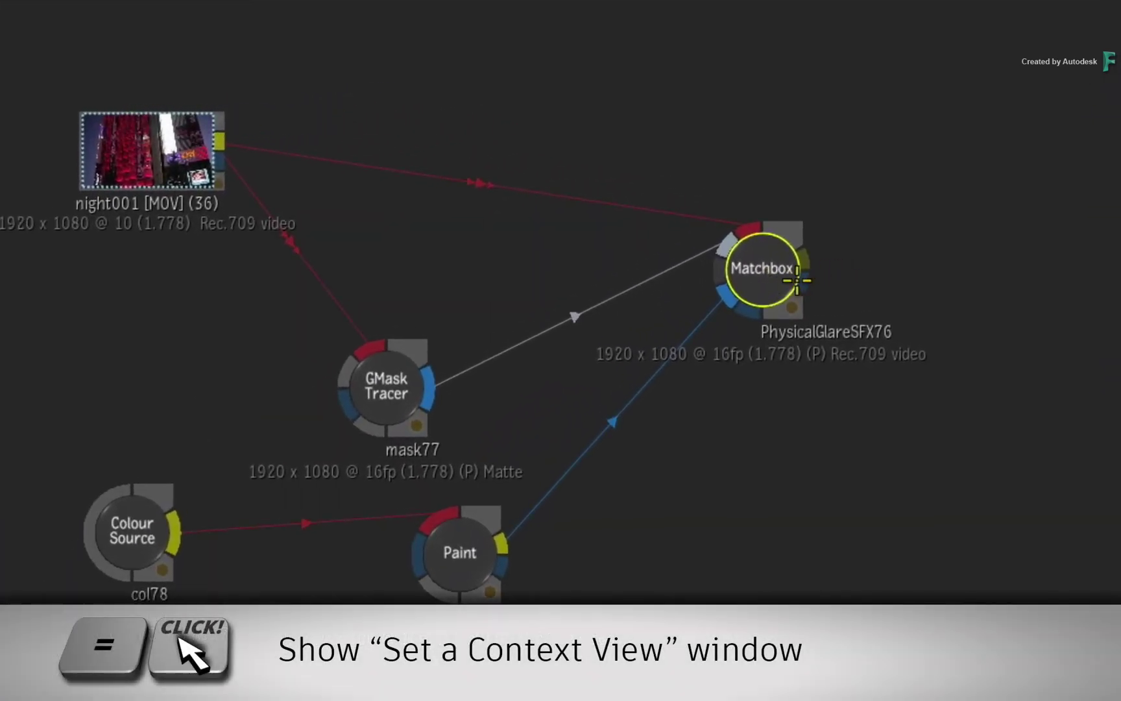
{"action": "key", "text": "equal"}
{"action": "left_click", "coordinate": [762, 280]}
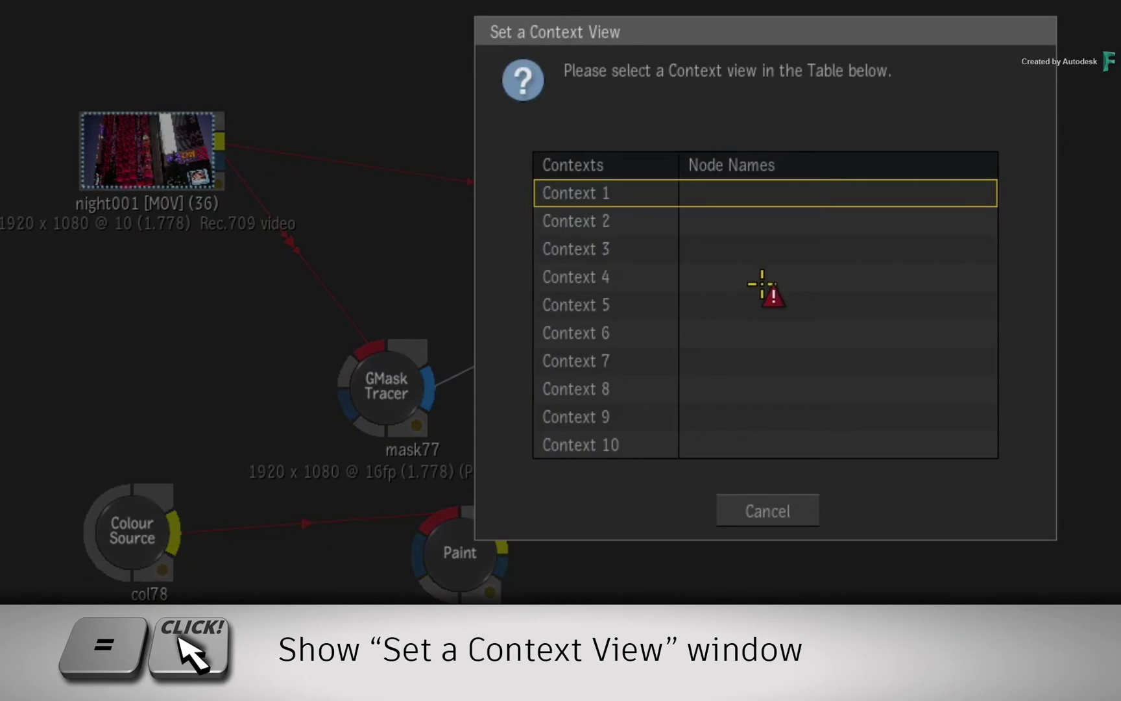
{"action": "left_click", "coordinate": [774, 194]}
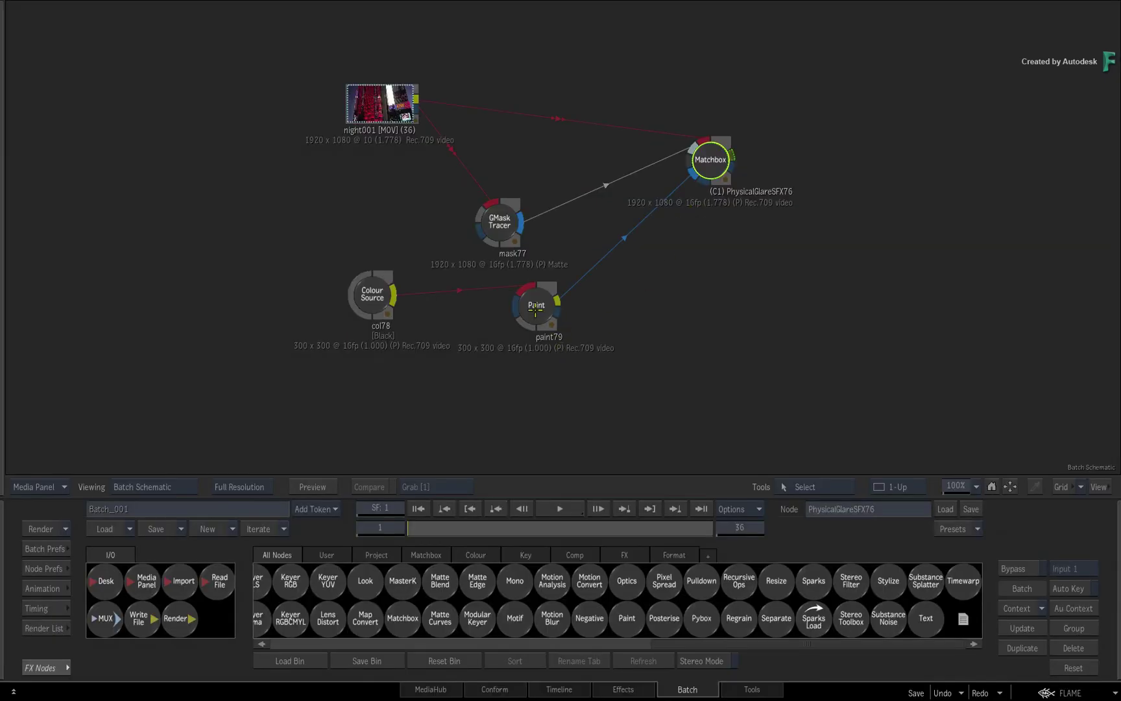
Step: Select Paint79 and show a 2-Up view with Result left and Context 1 right
{"action": "left_click", "coordinate": [535, 310]}
{"action": "key", "text": "alt+2"}
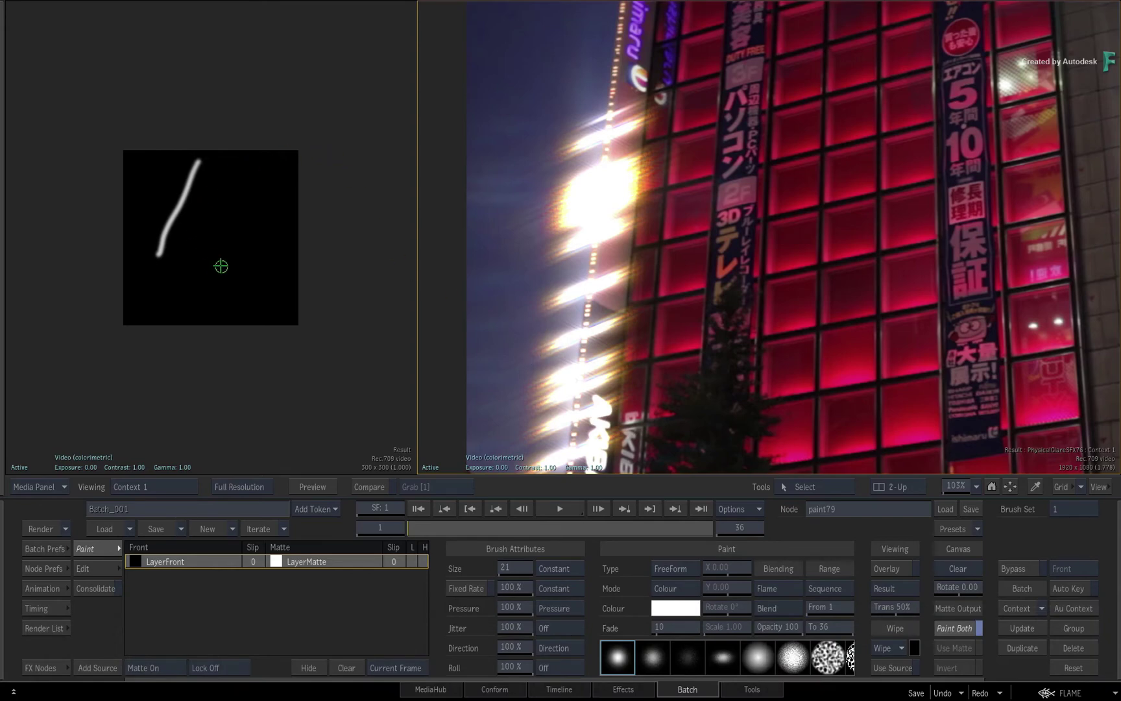
{"action": "key", "text": "F4"}
{"action": "key", "text": "space"}
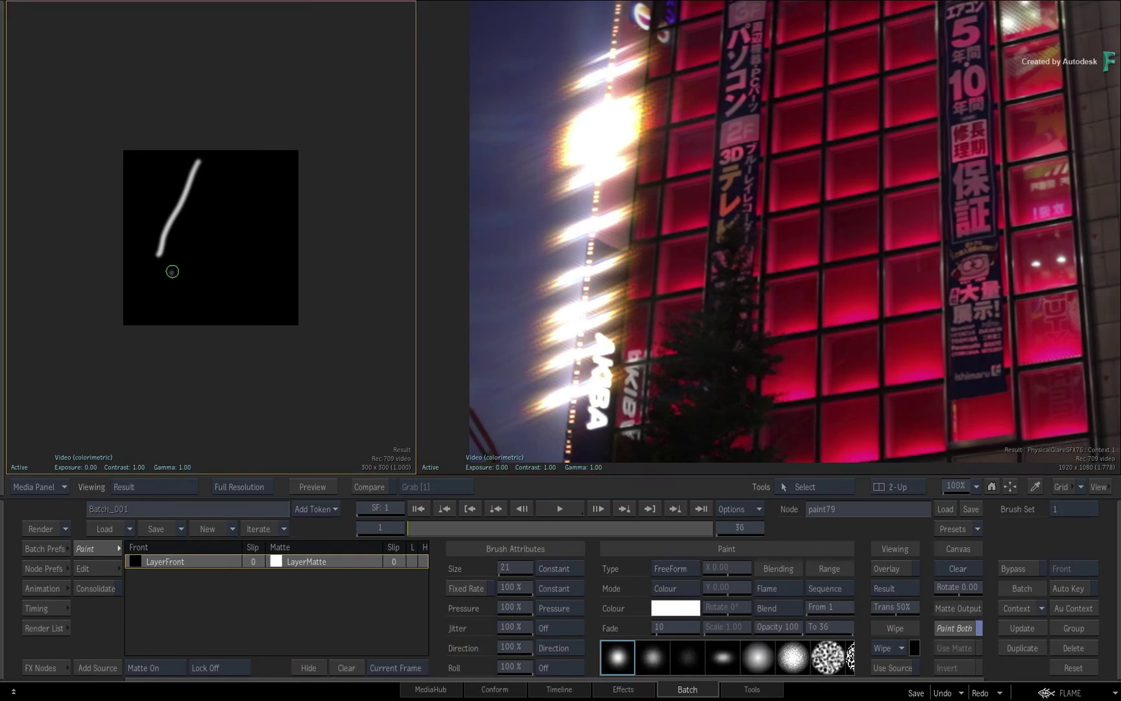
Step: Paint five short white curved strokes into the black aperture image, then return to the schematic
{"action": "left_click_drag", "start_coordinate": [171, 270], "coordinate": [197, 294]}
{"action": "left_click_drag", "start_coordinate": [197, 242], "coordinate": [230, 265]}
{"action": "left_click_drag", "start_coordinate": [216, 207], "coordinate": [248, 224]}
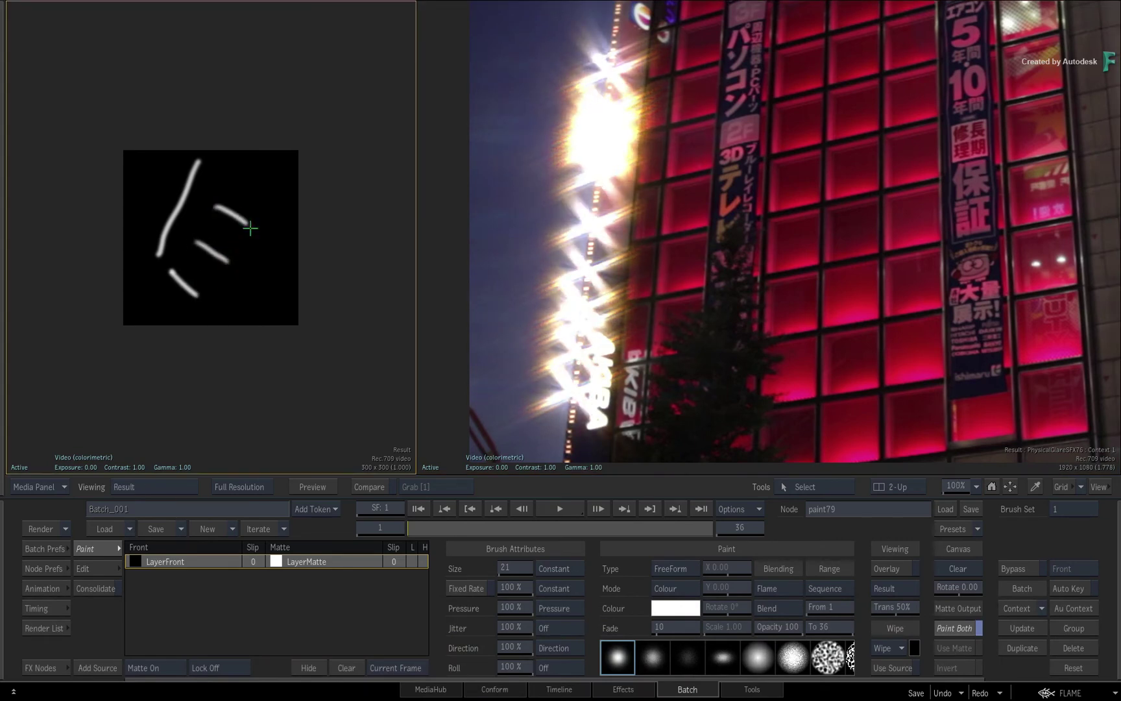
{"action": "left_click_drag", "start_coordinate": [237, 181], "coordinate": [285, 187]}
{"action": "left_click_drag", "start_coordinate": [262, 266], "coordinate": [234, 294]}
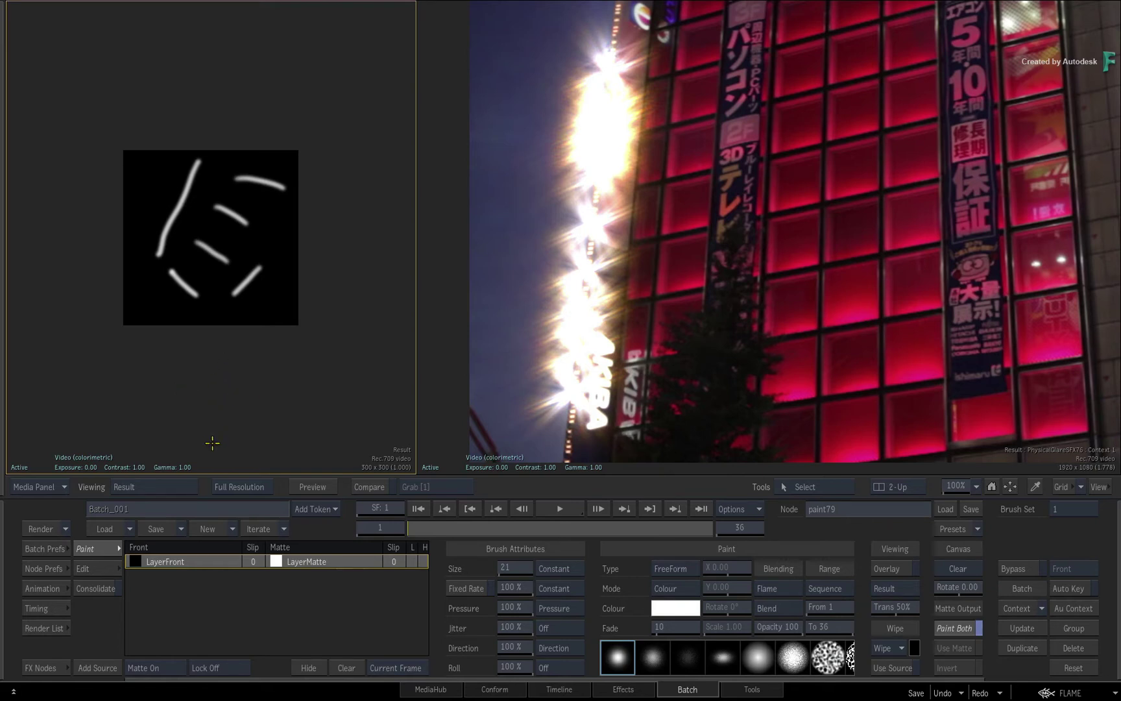
{"action": "key", "text": "Escape"}
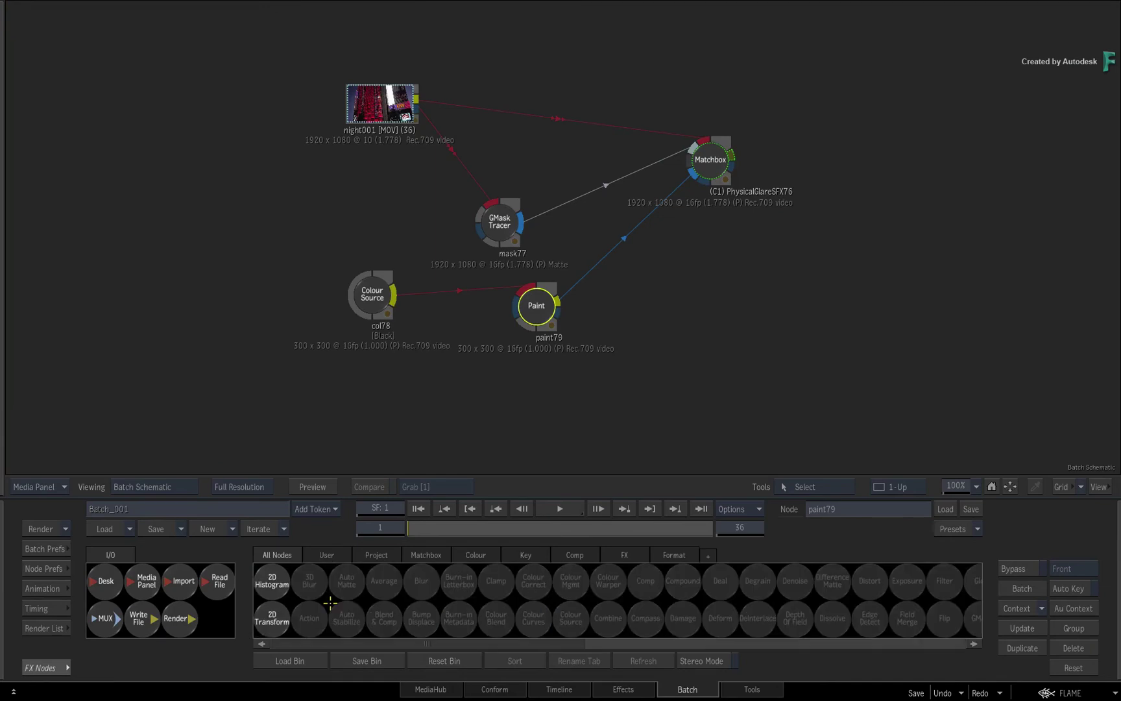
Step: Insert transform2d80 between paint79 and the glare Matchbox with Rotation Z -7 and Scale 100
{"action": "mouse_move", "coordinate": [281, 613]}
{"action": "left_mouse_down"}
{"action": "mouse_move", "coordinate": [617, 298]}
{"action": "mouse_move", "coordinate": [643, 316]}
{"action": "left_mouse_up"}
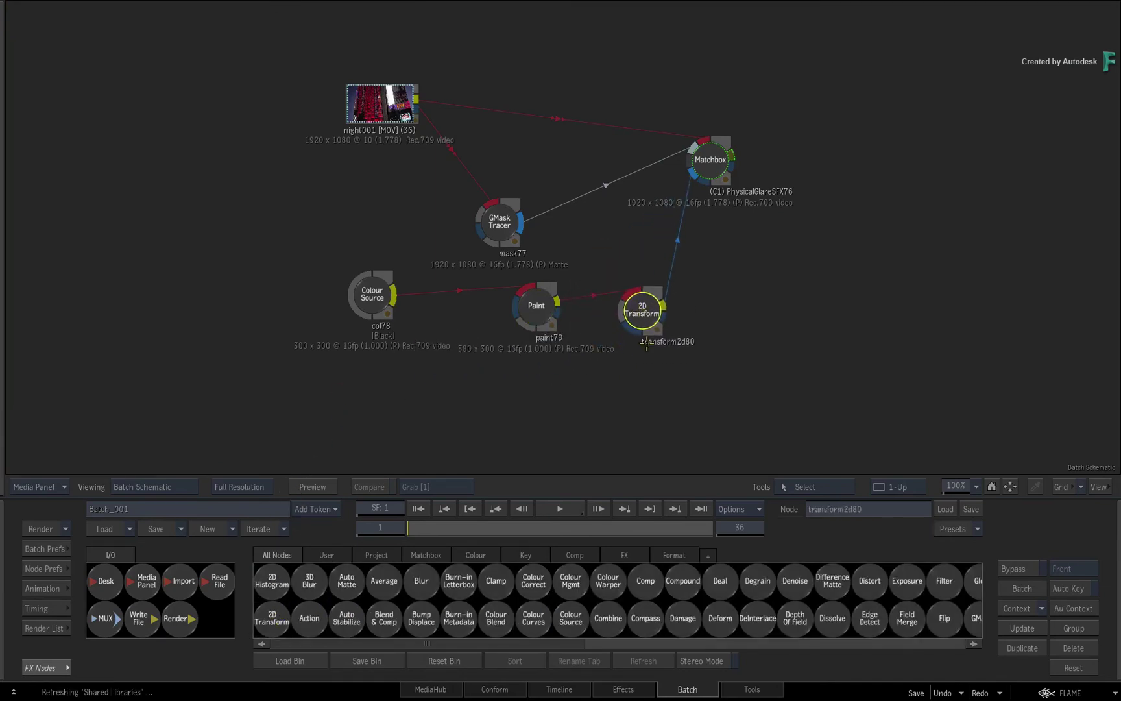
{"action": "double_click", "coordinate": [637, 307]}
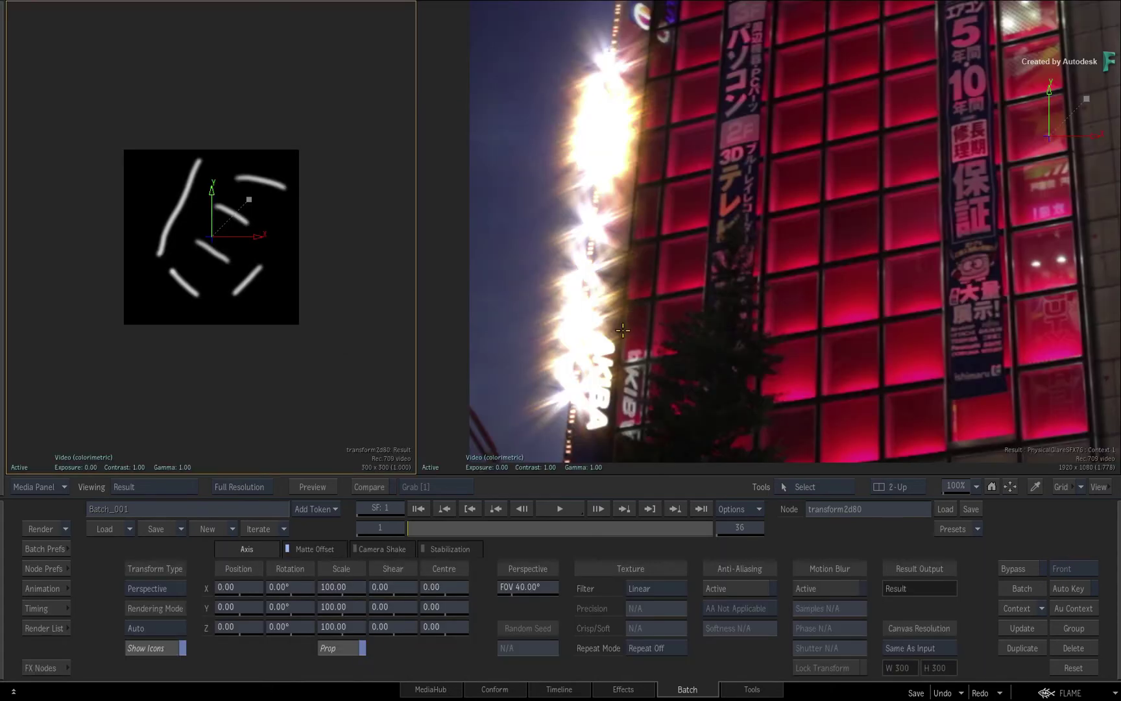
{"action": "mouse_move", "coordinate": [288, 633]}
{"action": "left_mouse_down"}
{"action": "mouse_move", "coordinate": [300, 626]}
{"action": "mouse_move", "coordinate": [290, 626]}
{"action": "left_mouse_up"}
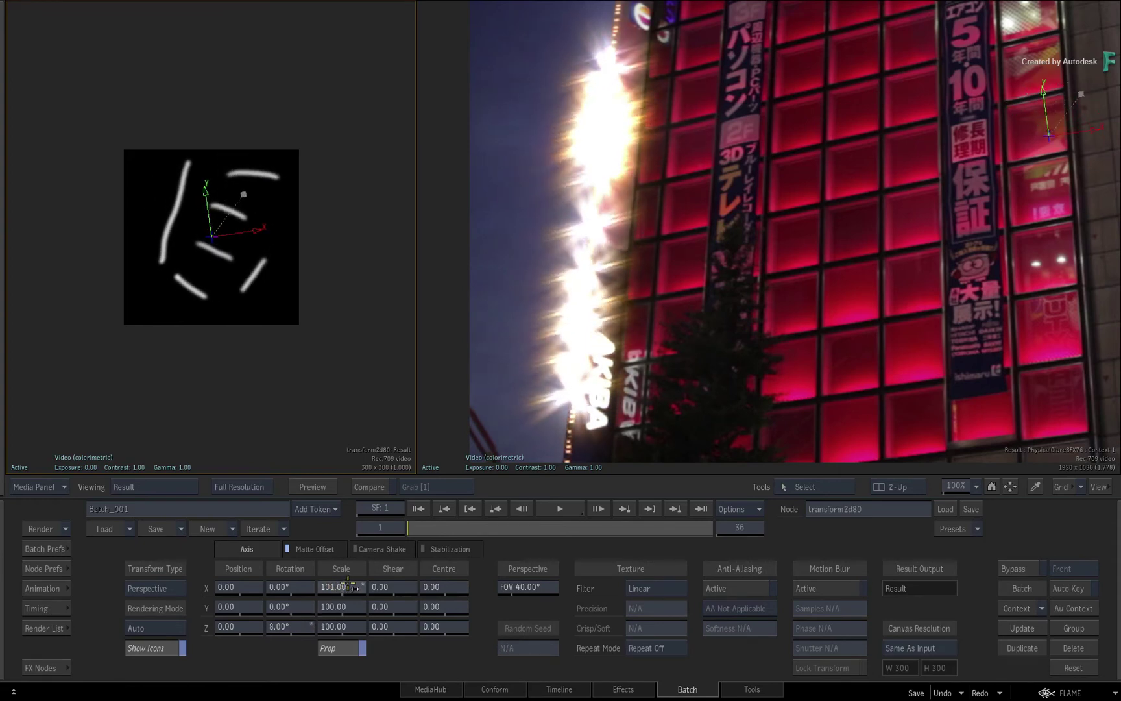
{"action": "mouse_move", "coordinate": [326, 588]}
{"action": "left_mouse_down"}
{"action": "mouse_move", "coordinate": [325, 606]}
{"action": "mouse_move", "coordinate": [282, 620]}
{"action": "left_mouse_up"}
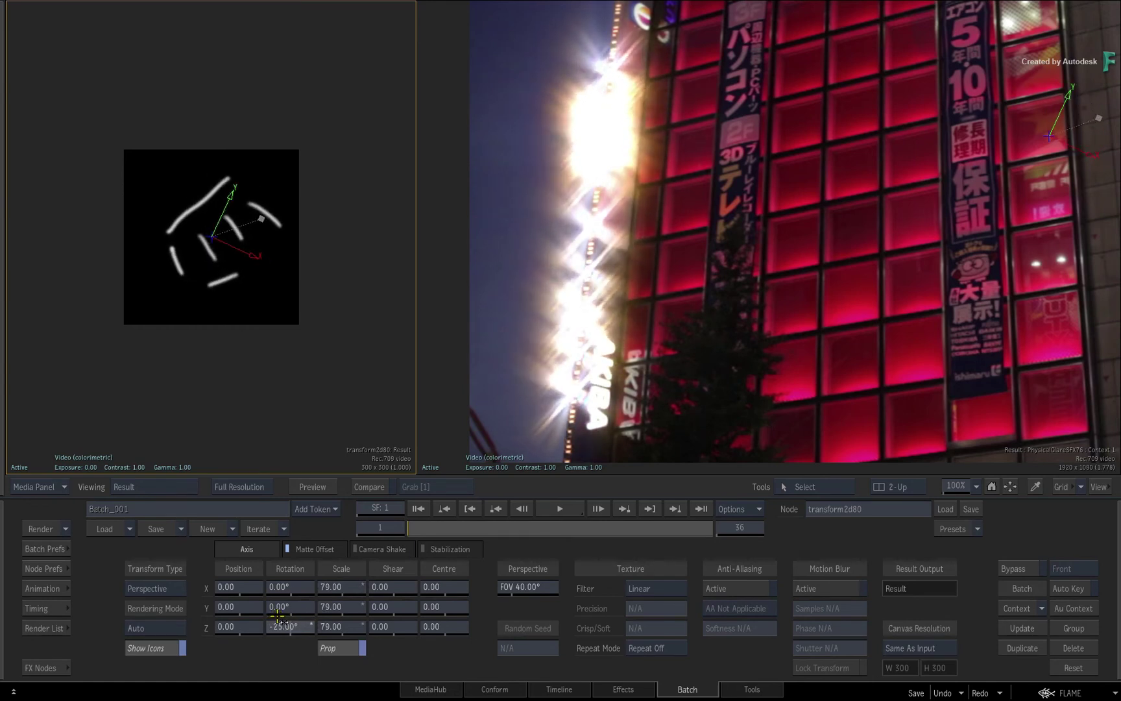
{"action": "left_click", "coordinate": [342, 585]}
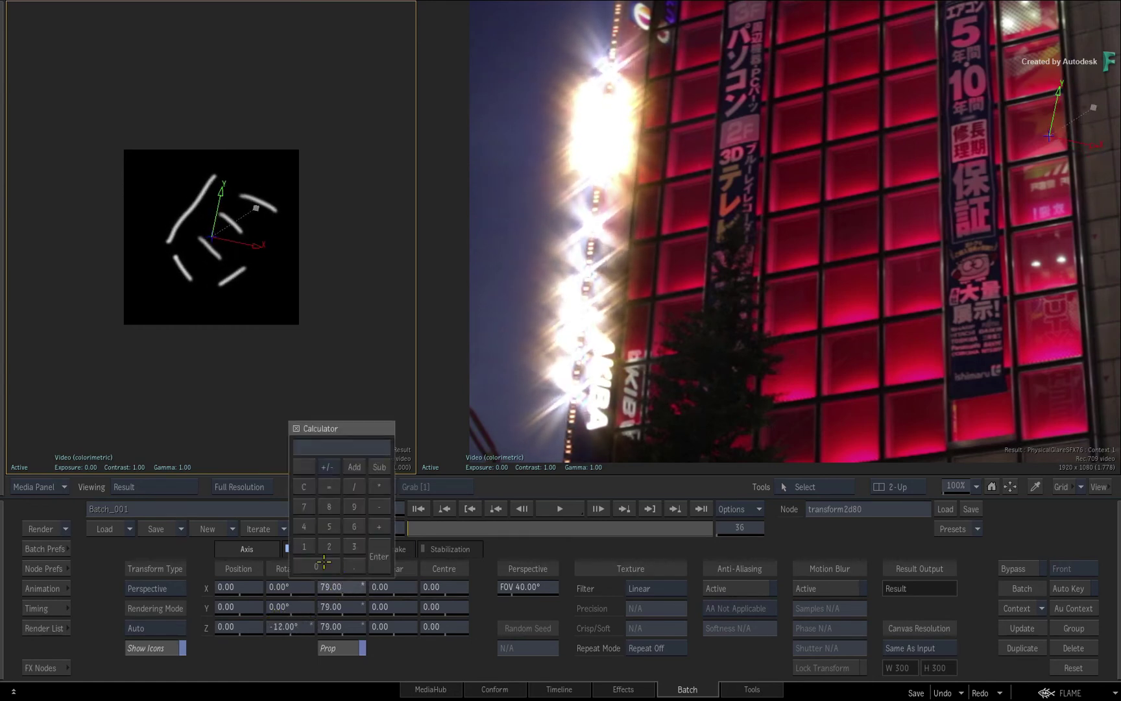
{"action": "type", "text": "100"}
{"action": "left_click", "coordinate": [379, 551]}
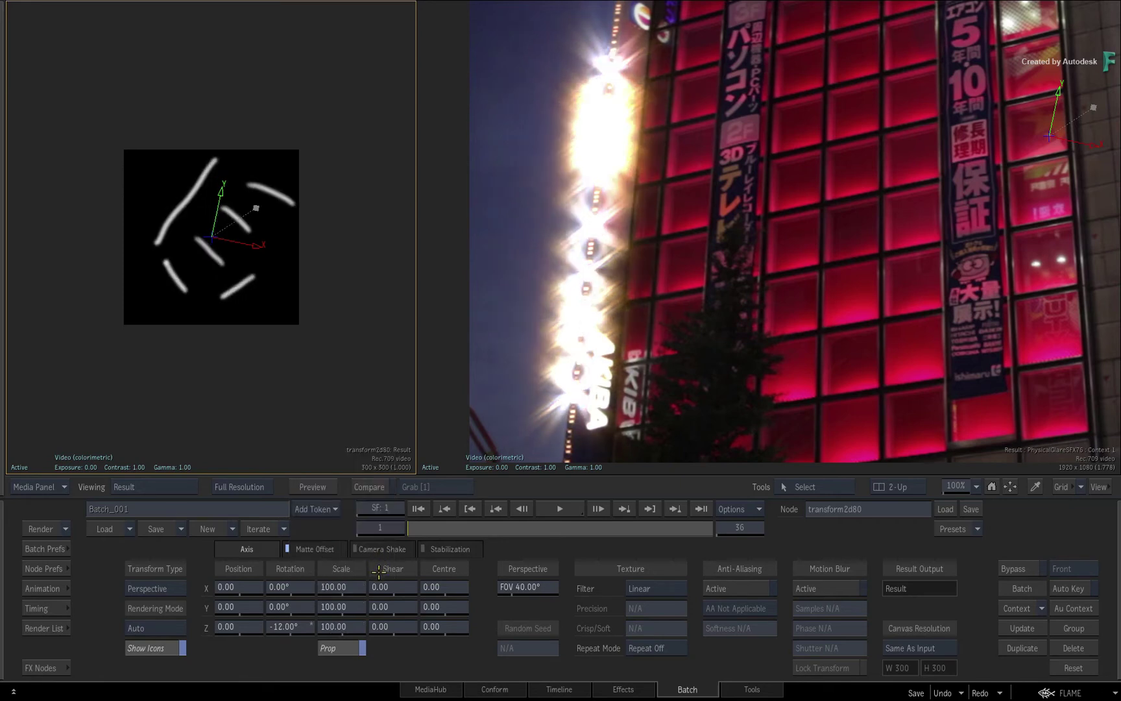
{"action": "left_click_drag", "start_coordinate": [289, 626], "coordinate": [296, 624]}
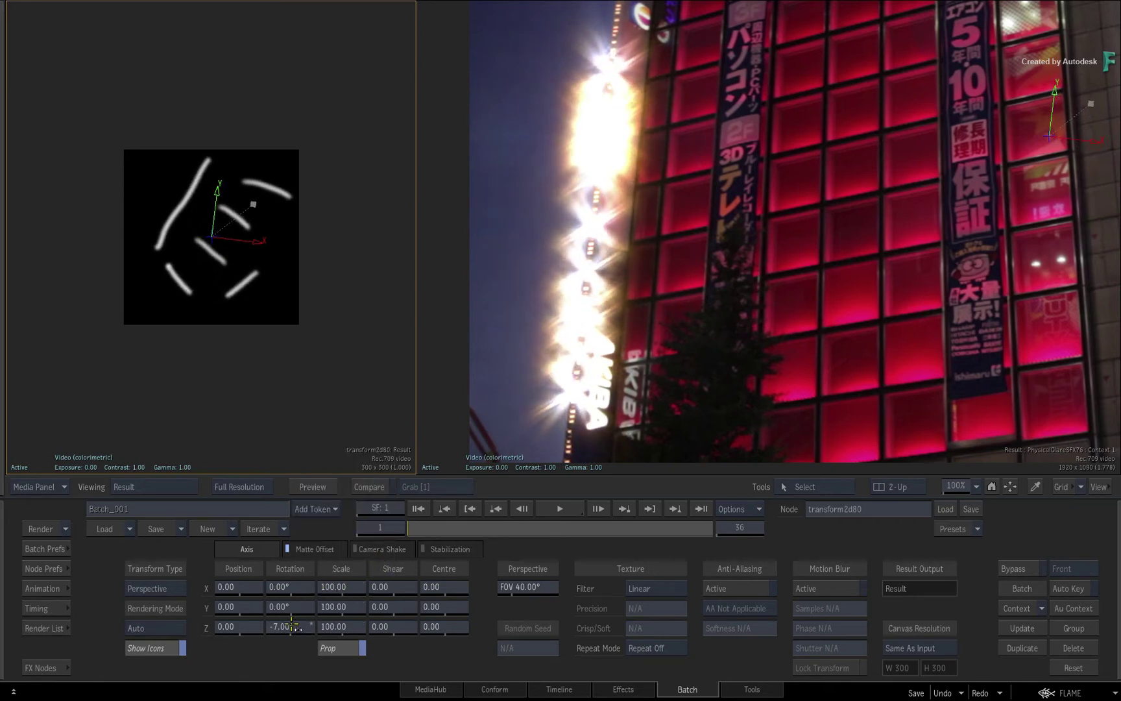
Step: Add a Scripture Substance Noise node, wire it into the glare node, and route it through an elbow
{"action": "left_click", "coordinate": [46, 668]}
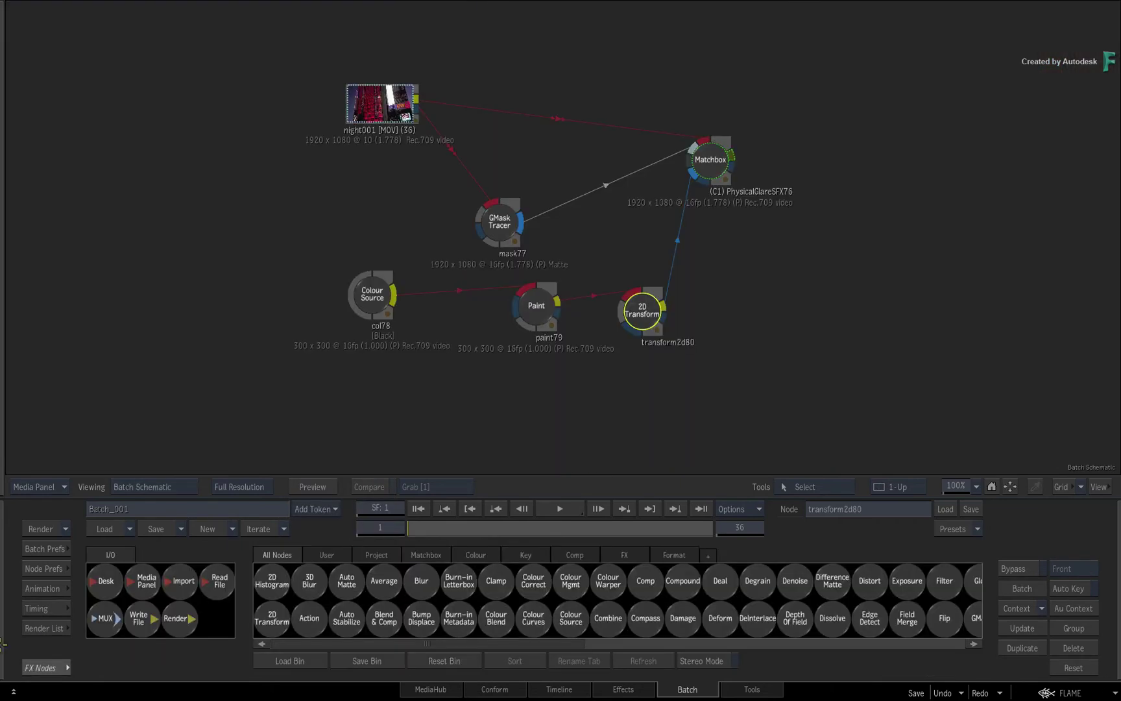
{"action": "scroll", "coordinate": [598, 611], "scroll_direction": "right", "scroll_amount": 10}
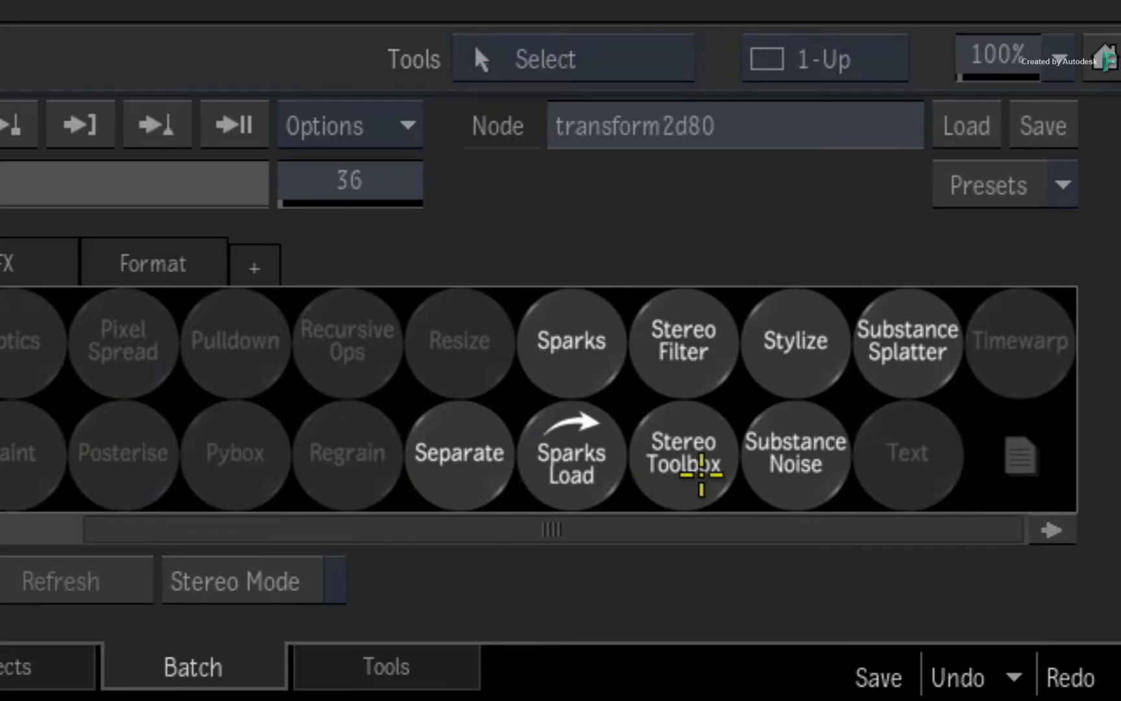
{"action": "left_click", "coordinate": [889, 616]}
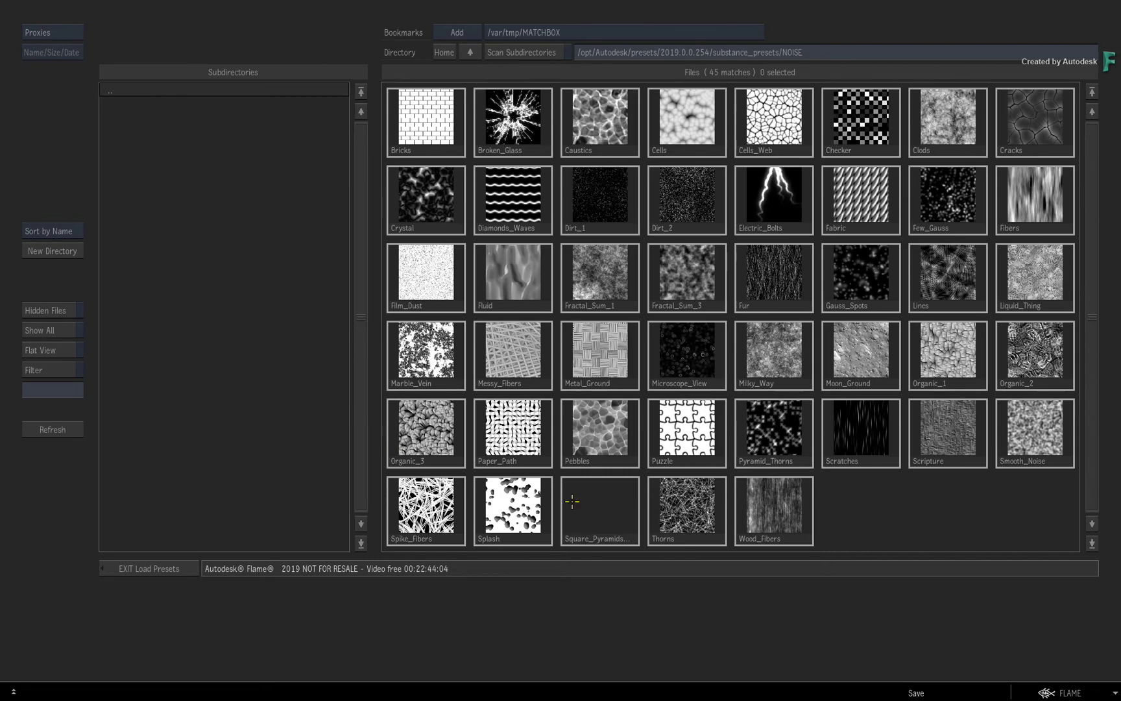
{"action": "left_click", "coordinate": [936, 433]}
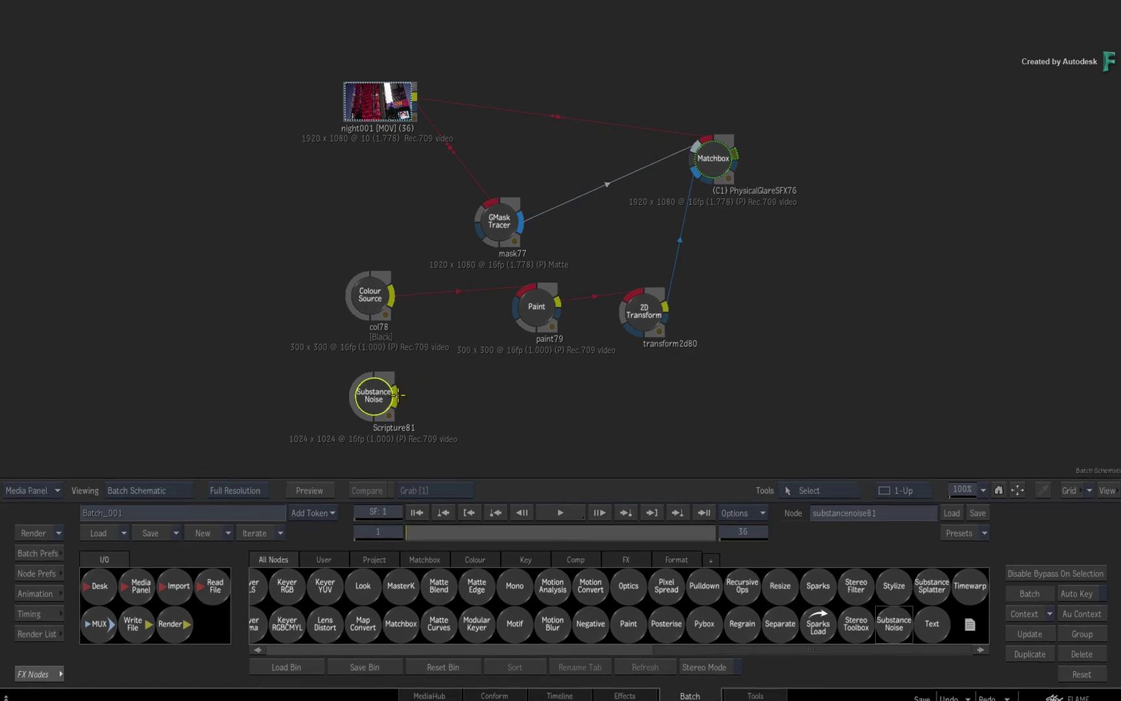
{"action": "left_click_drag", "start_coordinate": [401, 392], "coordinate": [703, 201]}
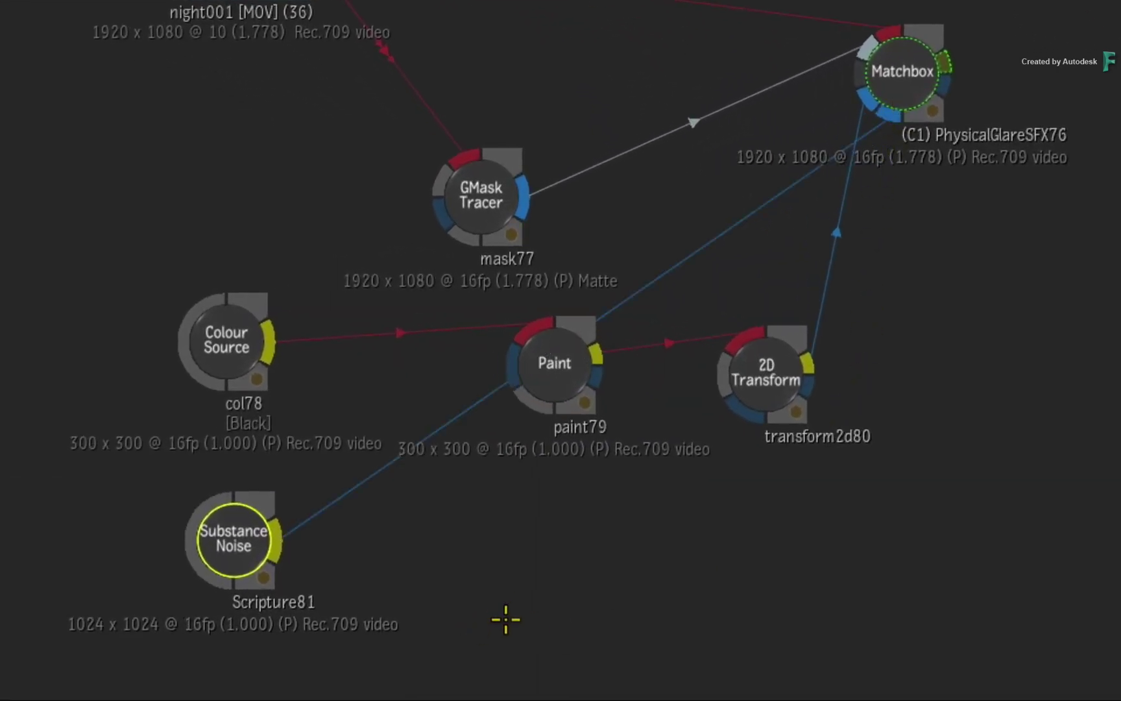
{"action": "key", "text": "a"}
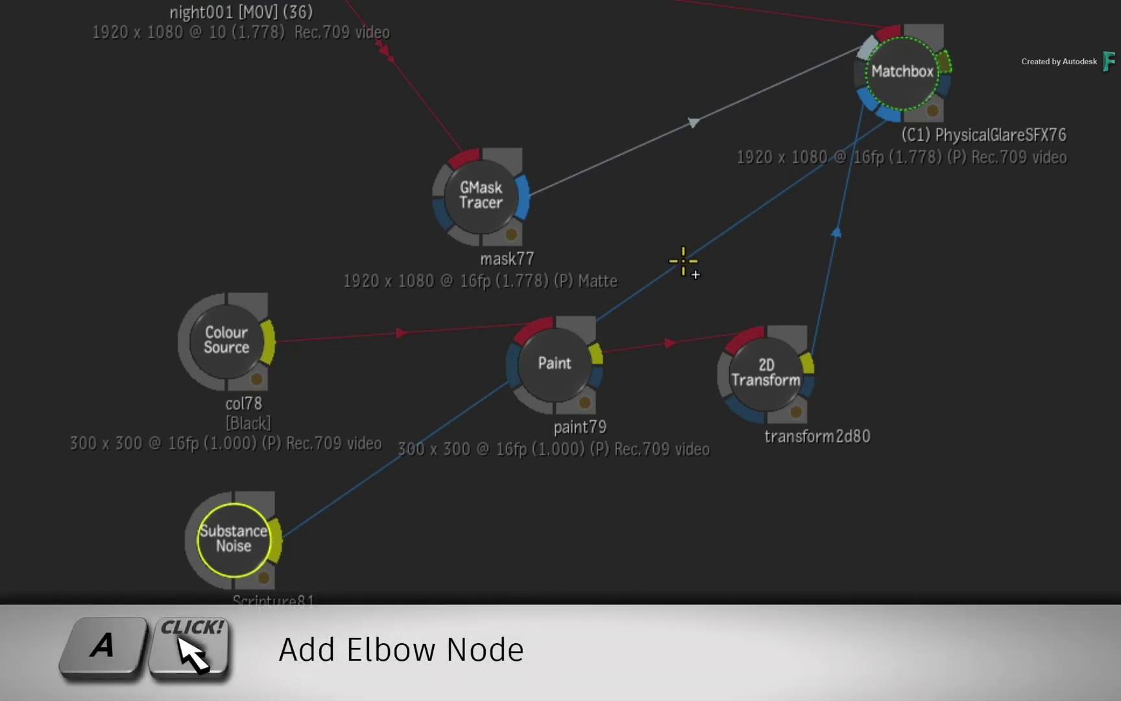
{"action": "mouse_move", "coordinate": [676, 266]}
{"action": "left_mouse_down"}
{"action": "mouse_move", "coordinate": [907, 549]}
{"action": "mouse_move", "coordinate": [880, 561]}
{"action": "left_mouse_up"}
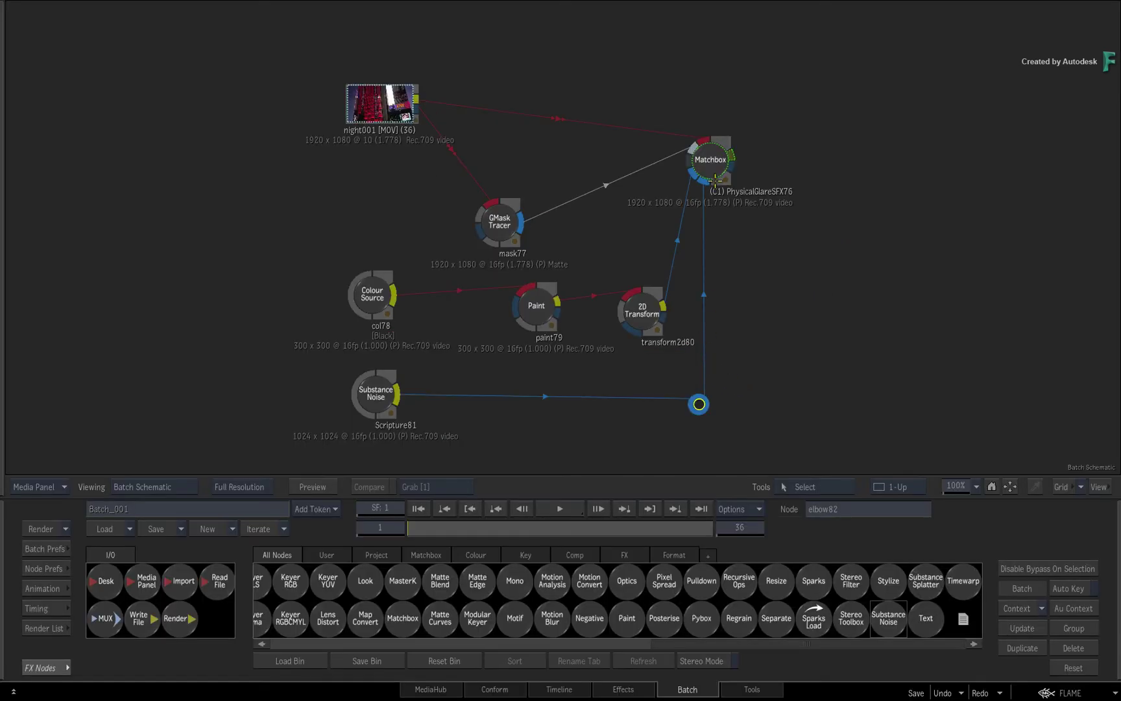
Step: Open PhysicalGlareSFX76 in a 1-Up result view, toggle the Starburst aperture, and enable Use Noise Input
{"action": "double_click", "coordinate": [712, 161]}
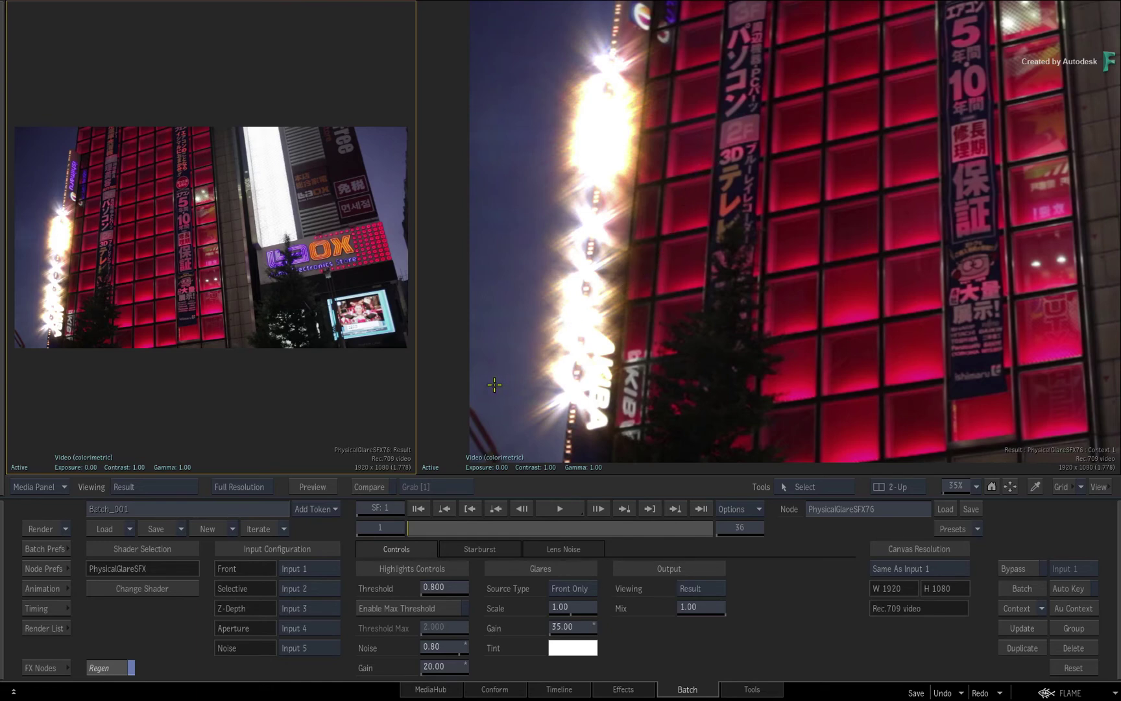
{"action": "key", "text": "F4"}
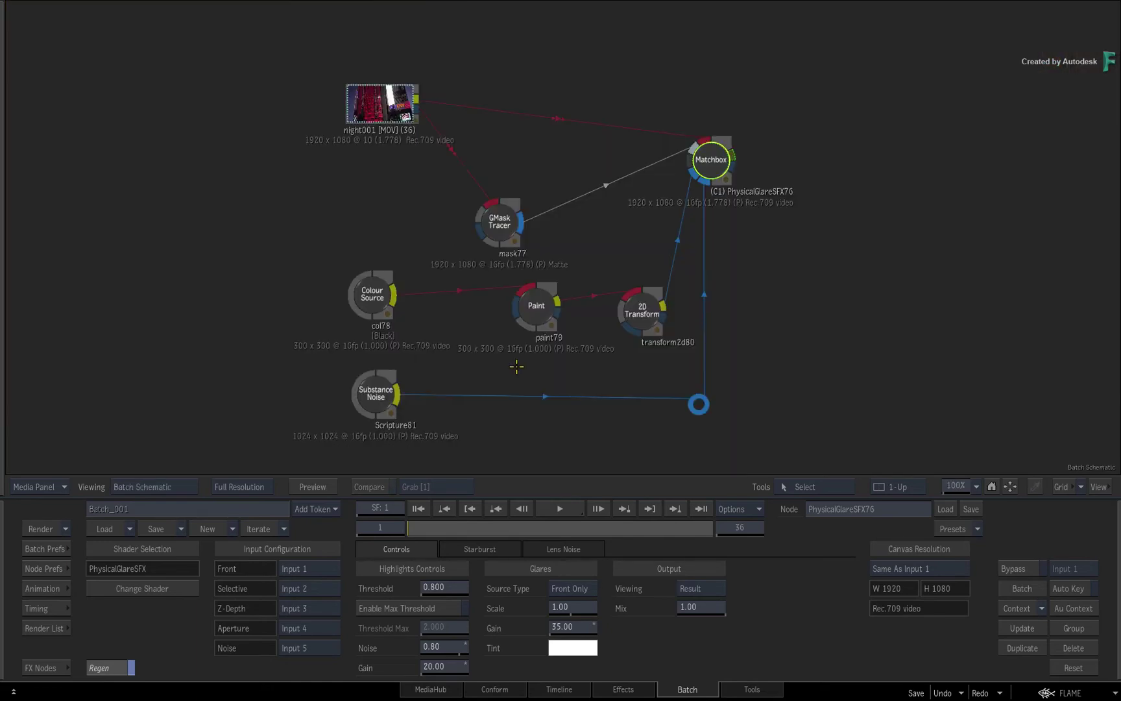
{"action": "key", "text": "F1"}
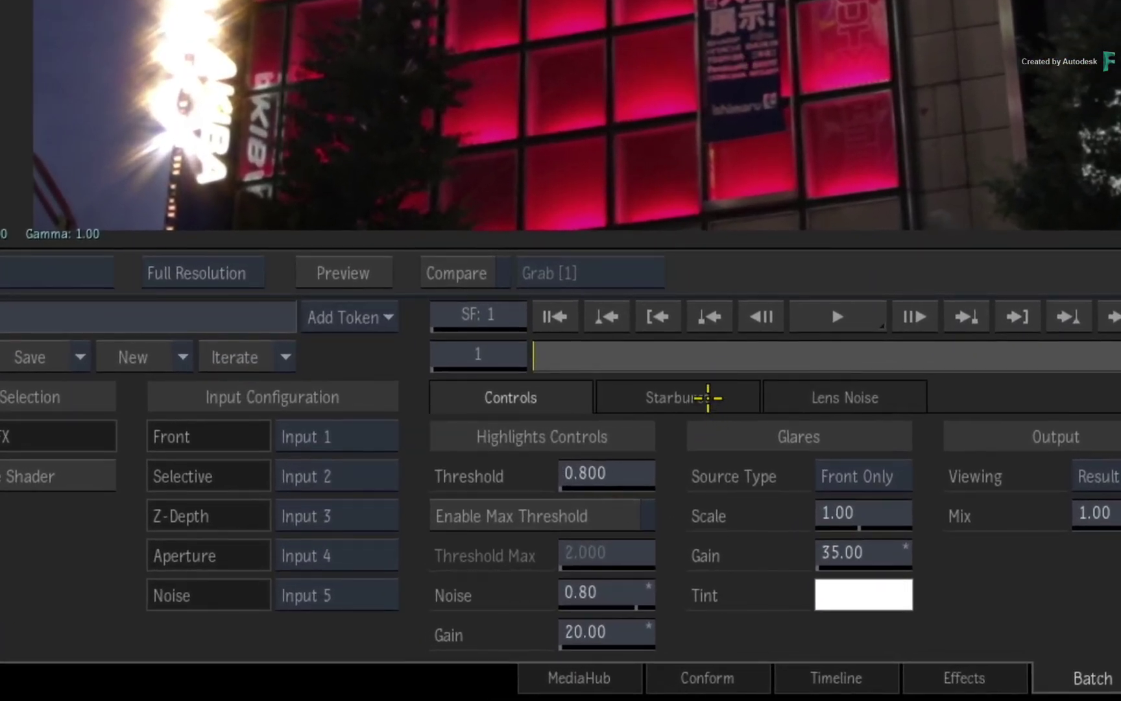
{"action": "left_click", "coordinate": [708, 398]}
{"action": "left_click", "coordinate": [595, 462]}
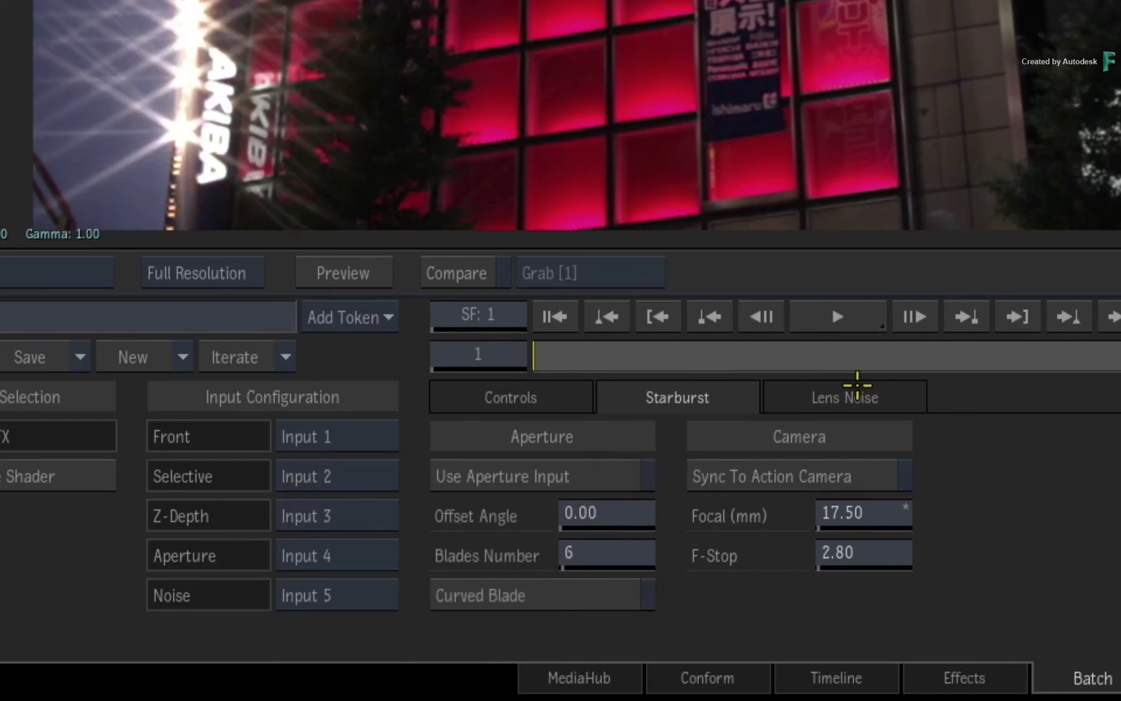
{"action": "left_click", "coordinate": [857, 383]}
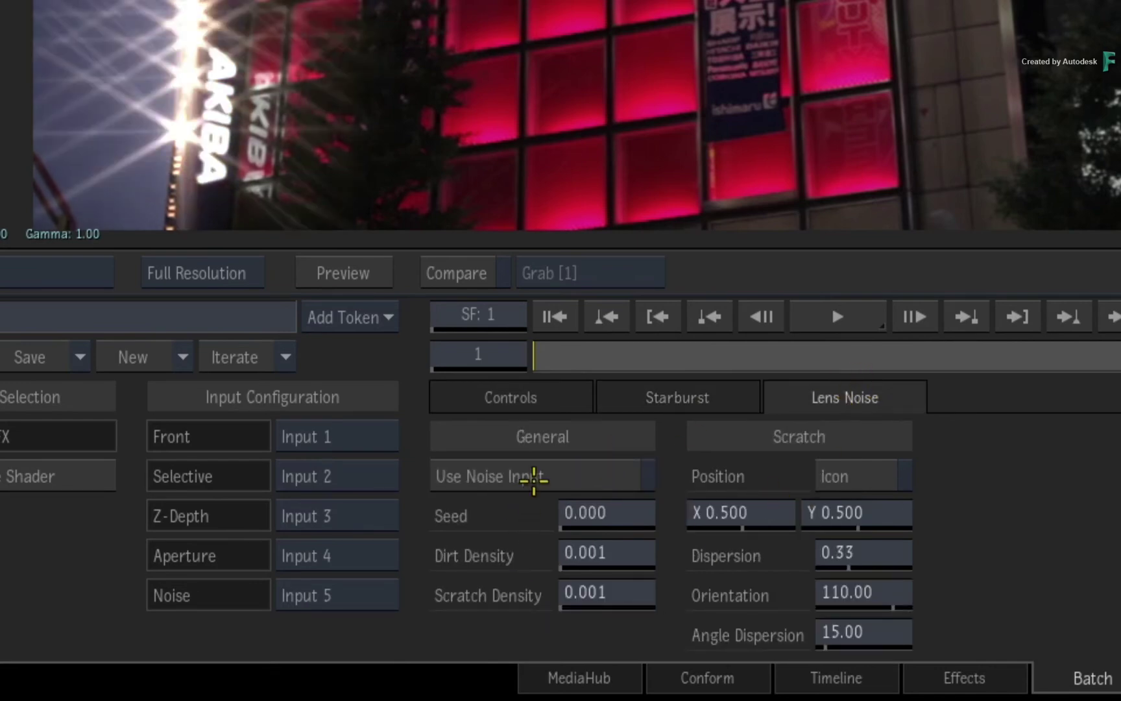
{"action": "left_click", "coordinate": [536, 478]}
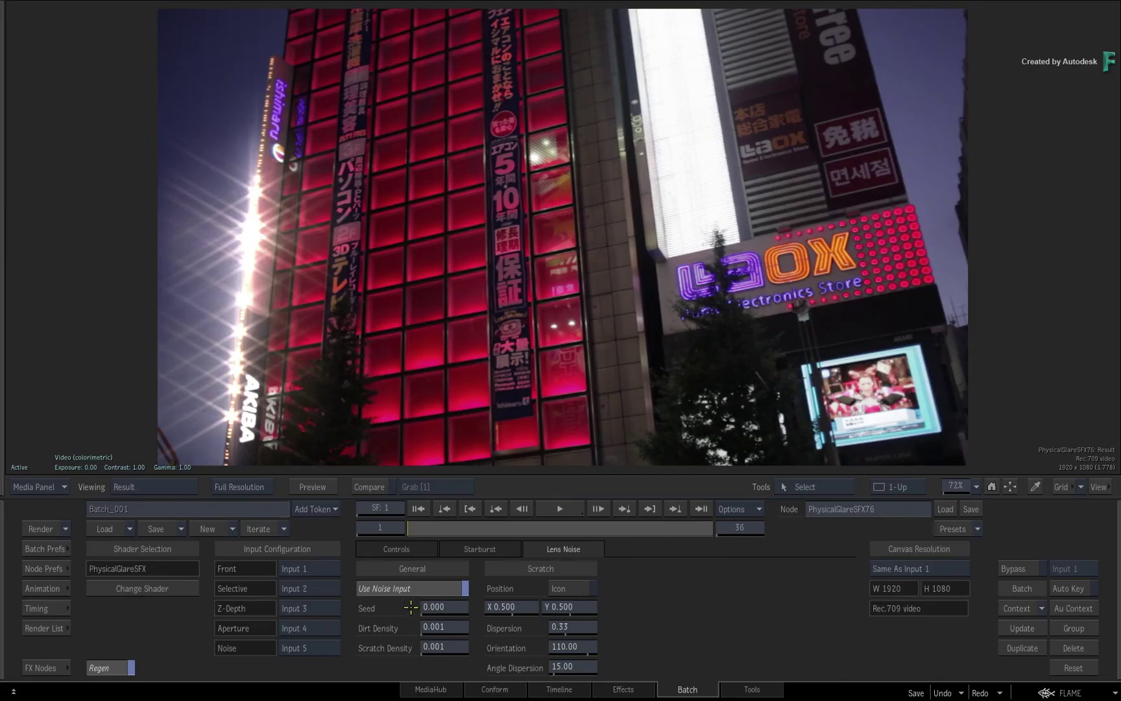
Step: Preview the isolated Starburst pass with Use Noise Input toggled, then set Viewing back to Result
{"action": "left_click", "coordinate": [361, 550]}
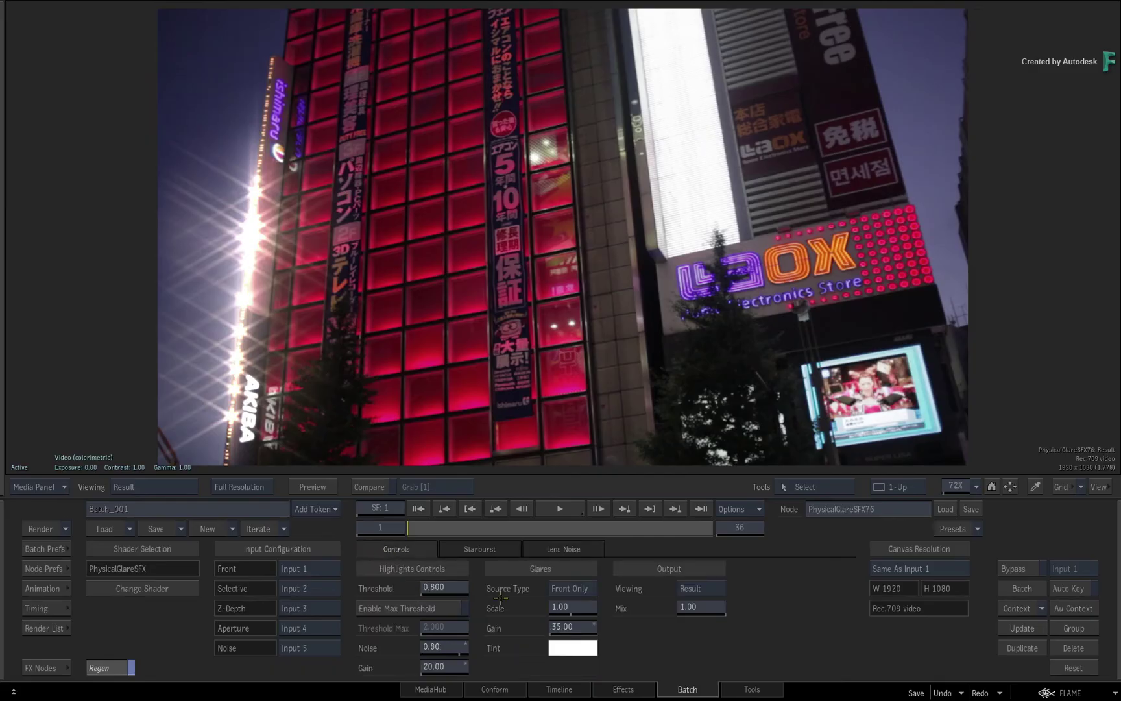
{"action": "left_click", "coordinate": [714, 583]}
{"action": "left_click", "coordinate": [714, 553]}
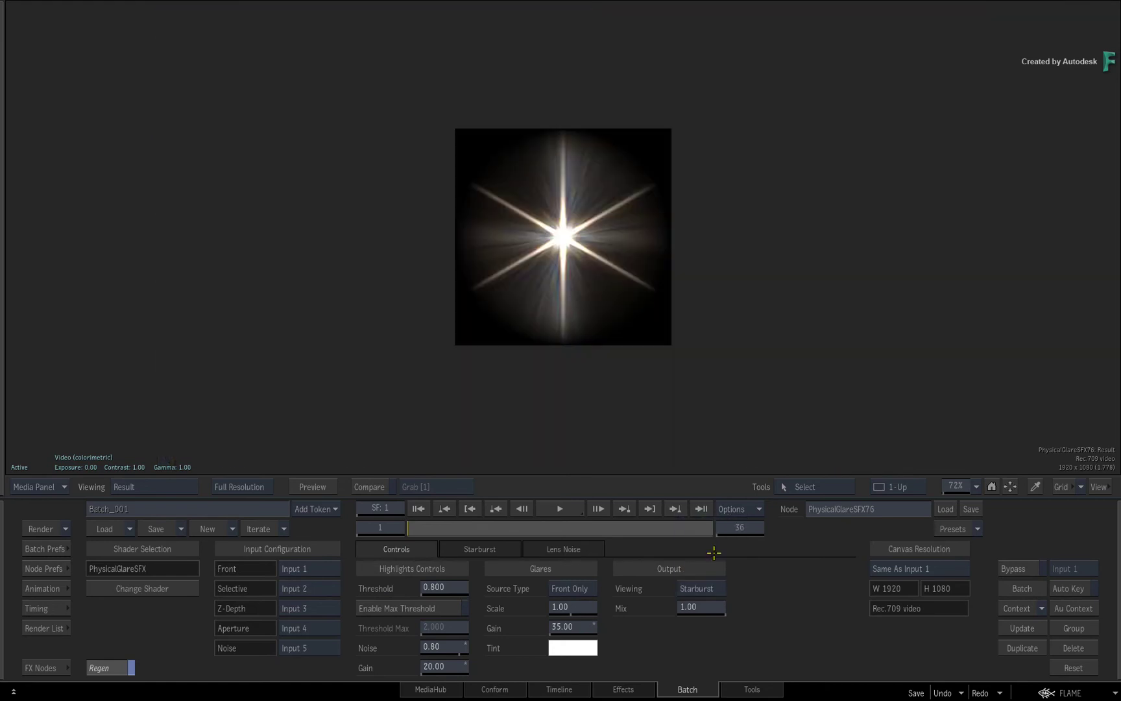
{"action": "left_click", "coordinate": [532, 548]}
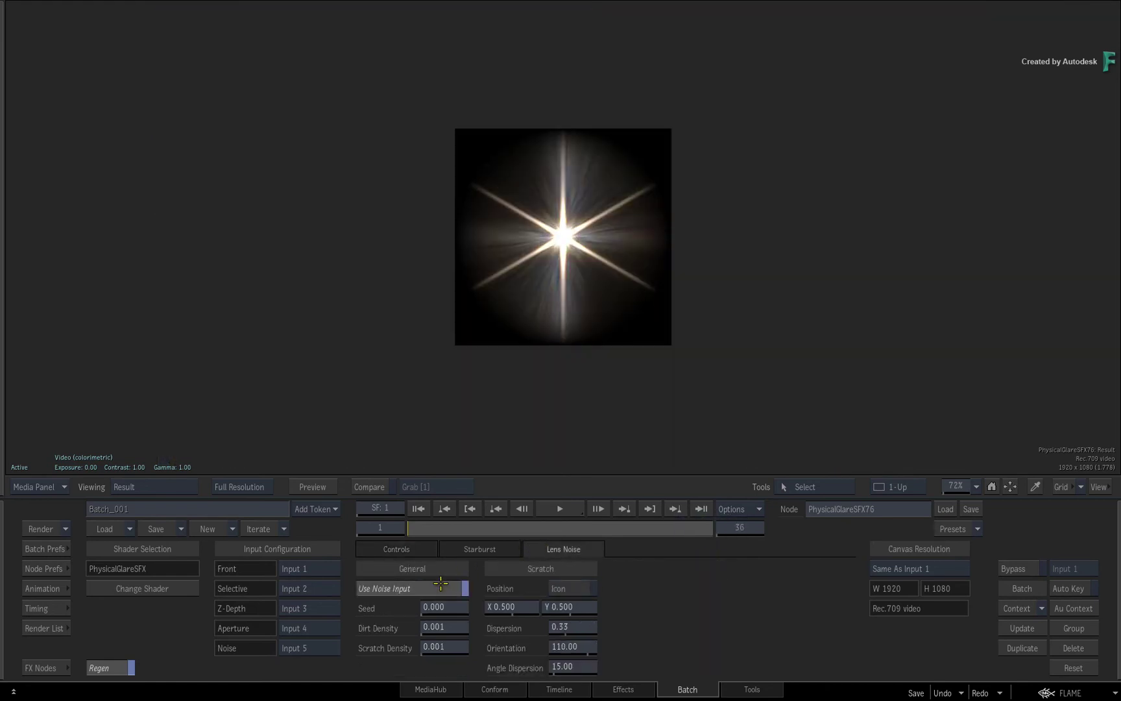
{"action": "left_click", "coordinate": [440, 584]}
{"action": "left_click", "coordinate": [413, 548]}
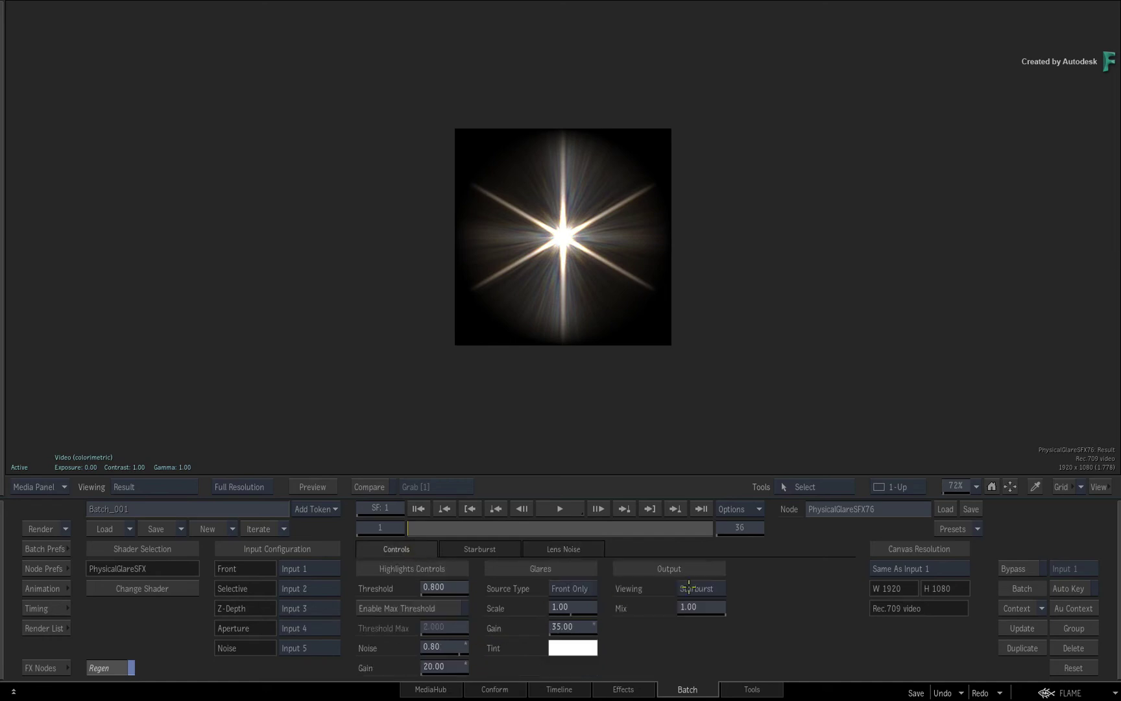
{"action": "left_click", "coordinate": [696, 587]}
{"action": "left_click", "coordinate": [712, 622]}
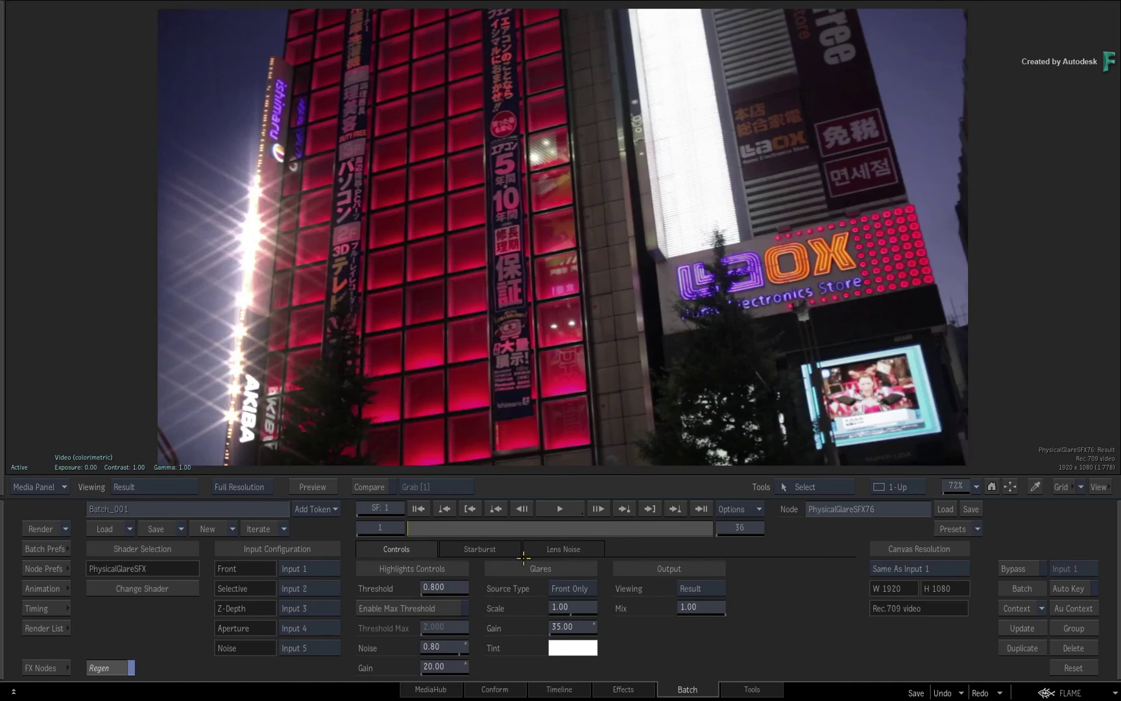
Step: Set Scripture81's noise to Emboss 1.74, Scale X 96.70 and Gain 1.10
{"action": "key", "text": "Escape"}
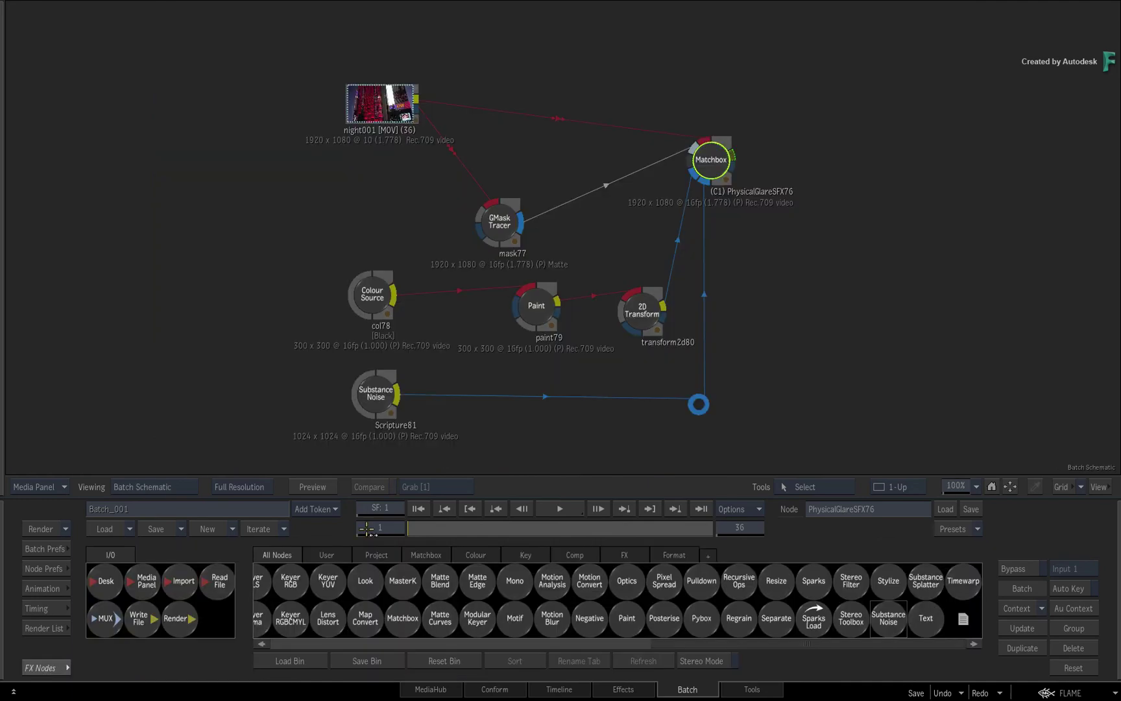
{"action": "left_click", "coordinate": [375, 397]}
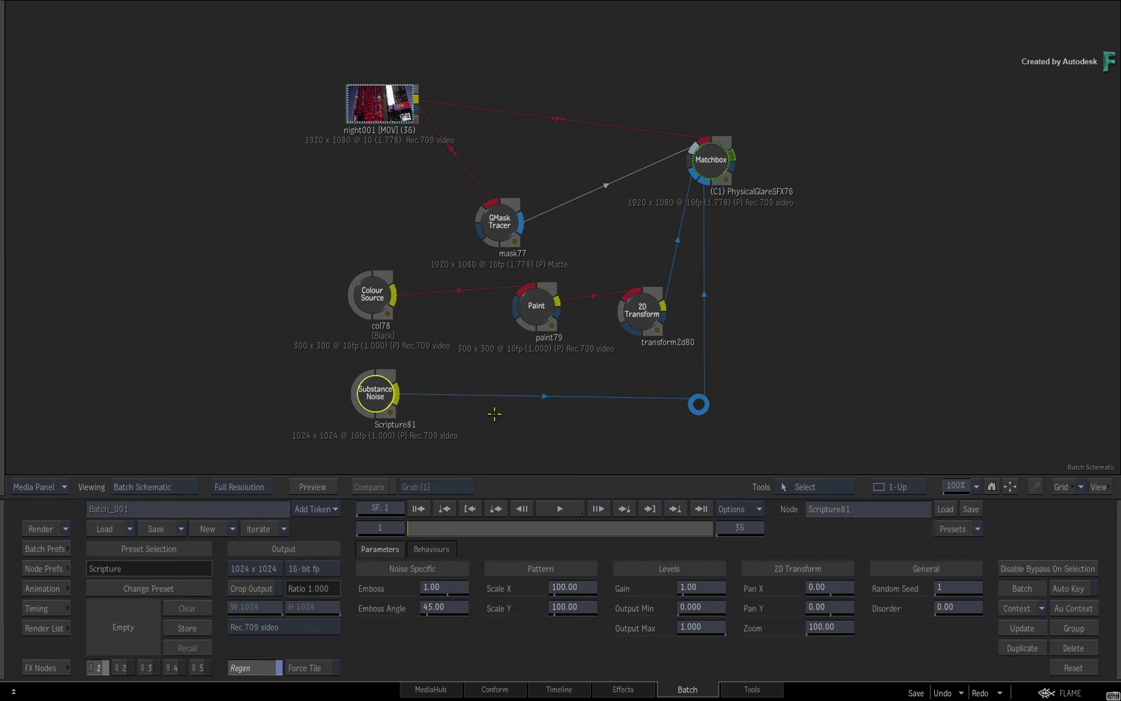
{"action": "key", "text": "Escape"}
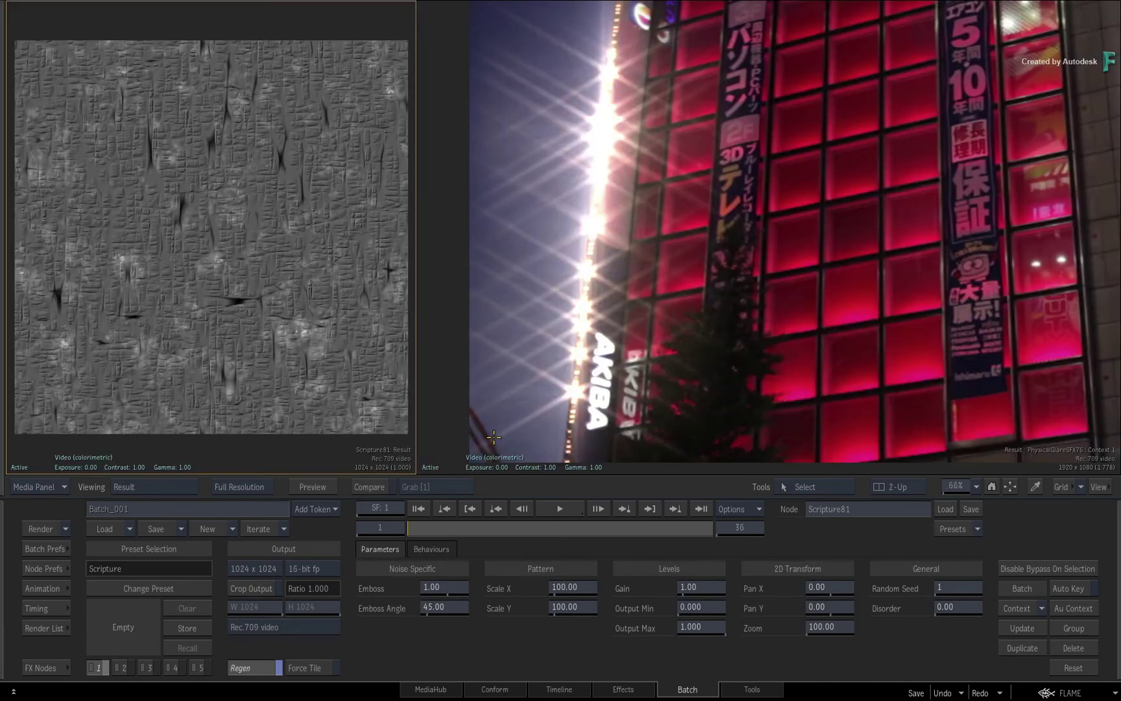
{"action": "mouse_move", "coordinate": [438, 587]}
{"action": "left_mouse_down"}
{"action": "mouse_move", "coordinate": [498, 575]}
{"action": "mouse_move", "coordinate": [477, 584]}
{"action": "left_mouse_up"}
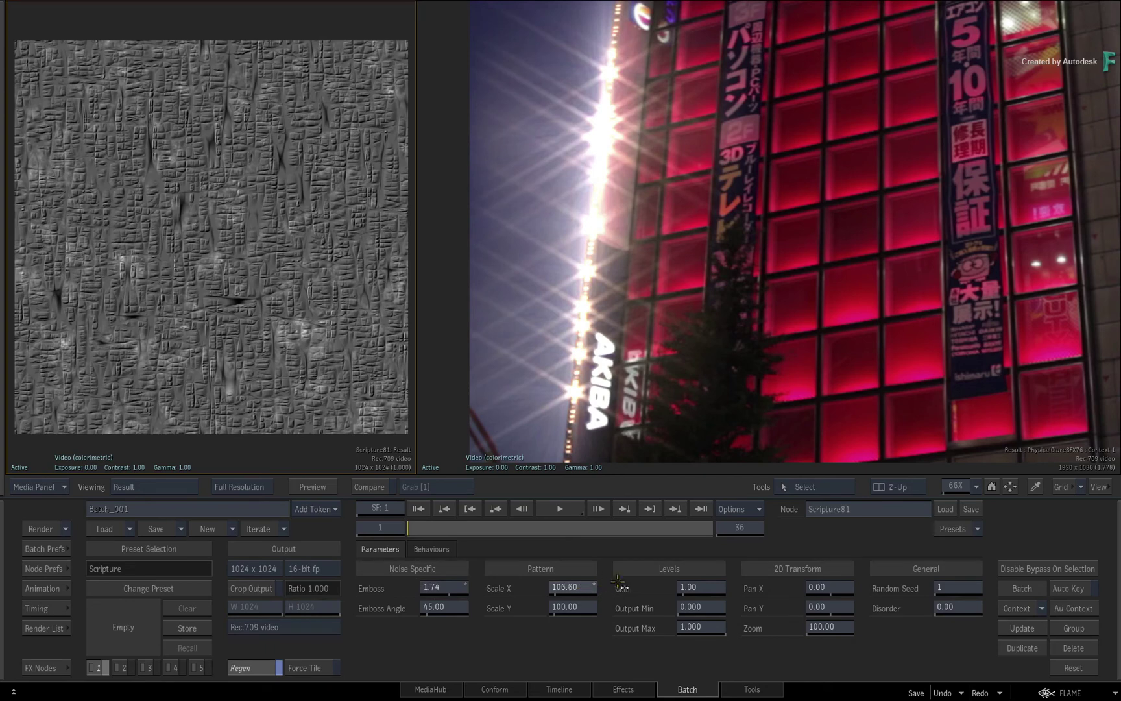
{"action": "mouse_move", "coordinate": [578, 588]}
{"action": "left_mouse_down"}
{"action": "mouse_move", "coordinate": [641, 607]}
{"action": "mouse_move", "coordinate": [720, 593]}
{"action": "mouse_move", "coordinate": [706, 595]}
{"action": "left_mouse_up"}
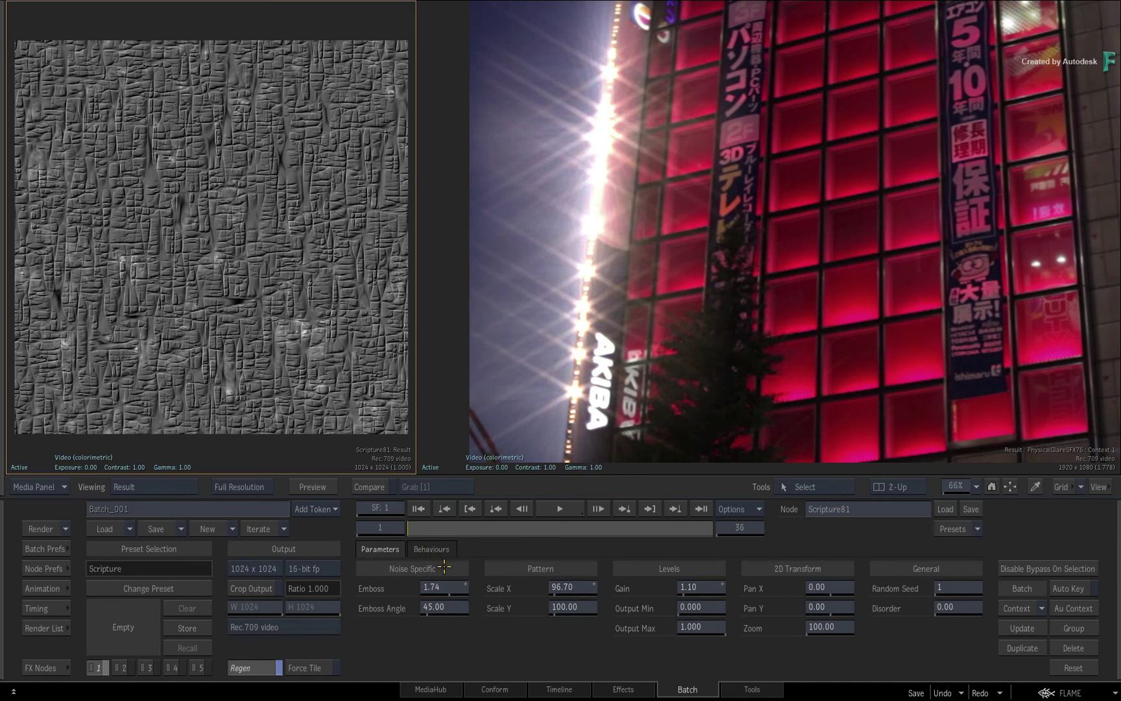
{"action": "key", "text": "Escape"}
Step: Set the glare's lens noise to dirt density 0.053, scratch density 0.030 and dispersion 35
{"action": "double_click", "coordinate": [709, 171]}
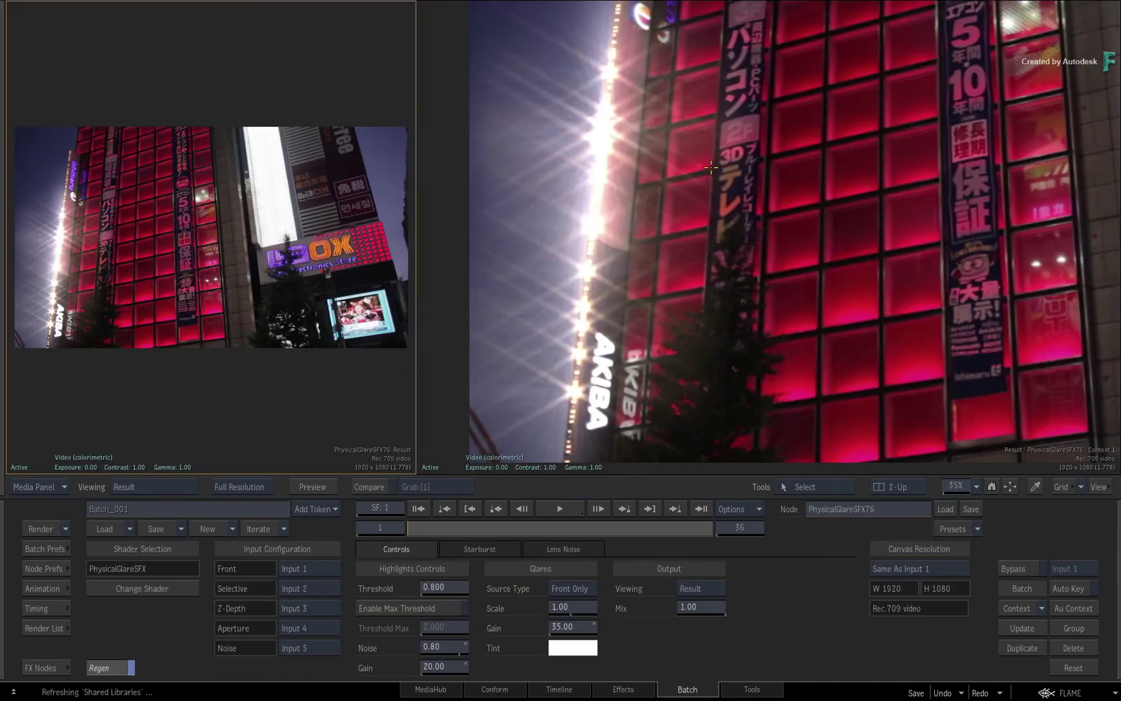
{"action": "key", "text": "alt+1"}
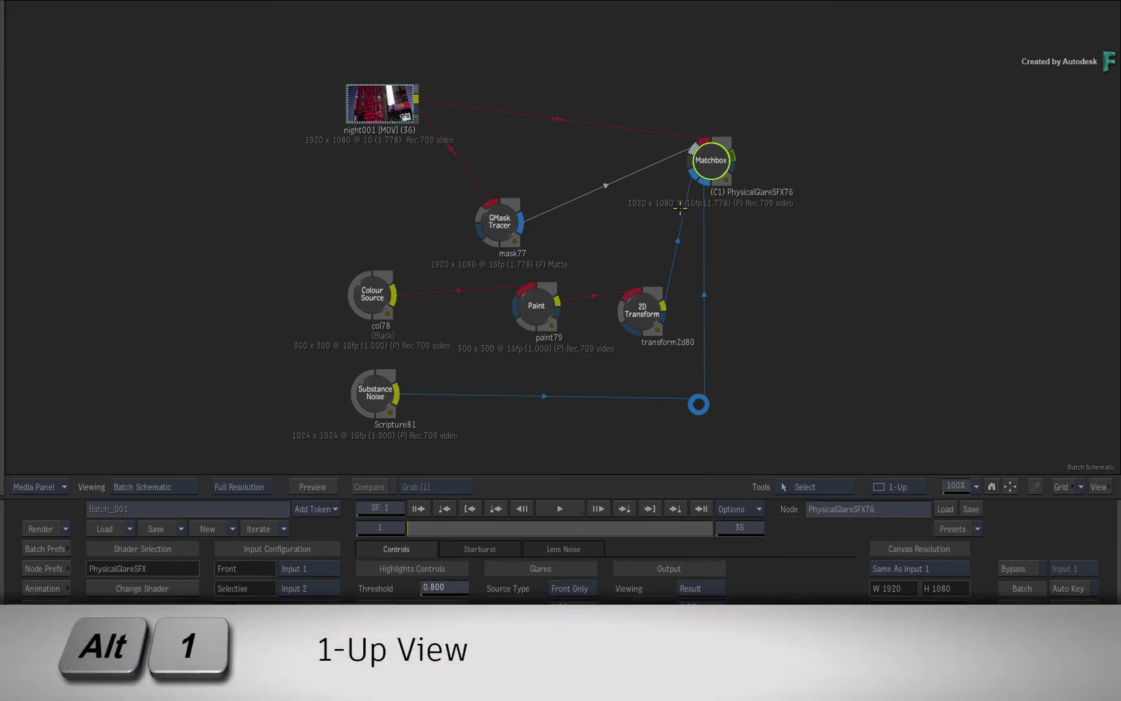
{"action": "key", "text": "F4"}
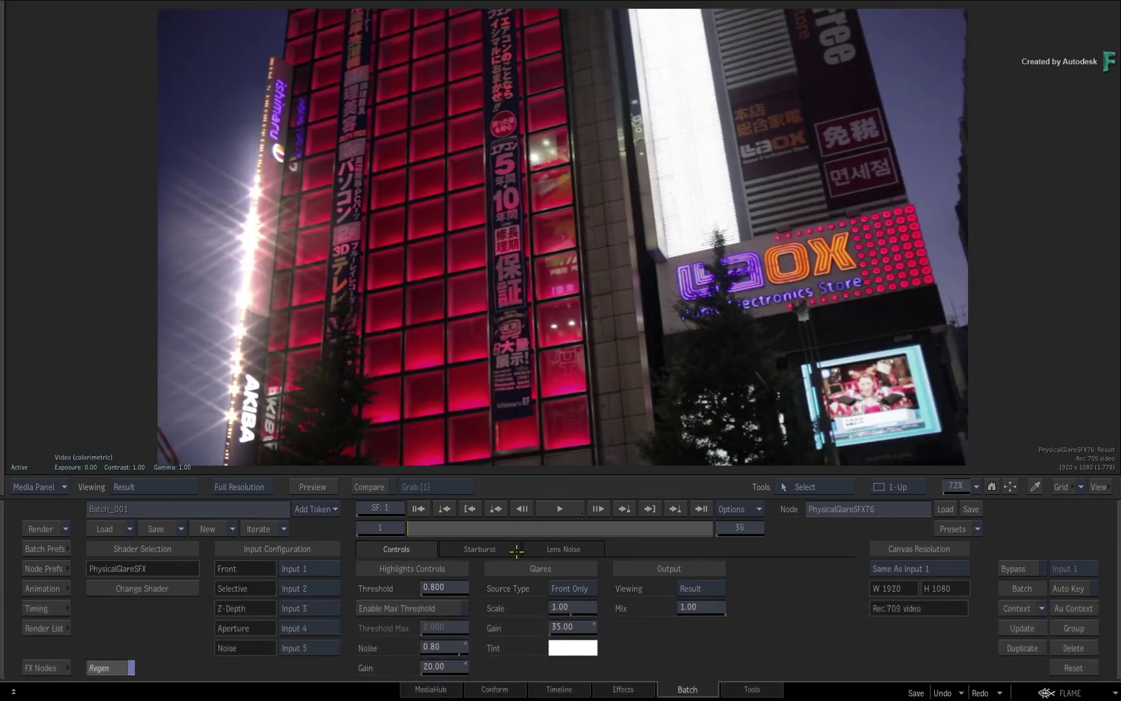
{"action": "left_click", "coordinate": [556, 552]}
{"action": "mouse_move", "coordinate": [449, 635]}
{"action": "left_mouse_down"}
{"action": "mouse_move", "coordinate": [470, 620]}
{"action": "mouse_move", "coordinate": [448, 647]}
{"action": "left_mouse_up"}
{"action": "mouse_move", "coordinate": [581, 628]}
{"action": "left_mouse_down"}
{"action": "mouse_move", "coordinate": [597, 626]}
{"action": "mouse_move", "coordinate": [588, 664]}
{"action": "mouse_move", "coordinate": [552, 664]}
{"action": "left_mouse_up"}
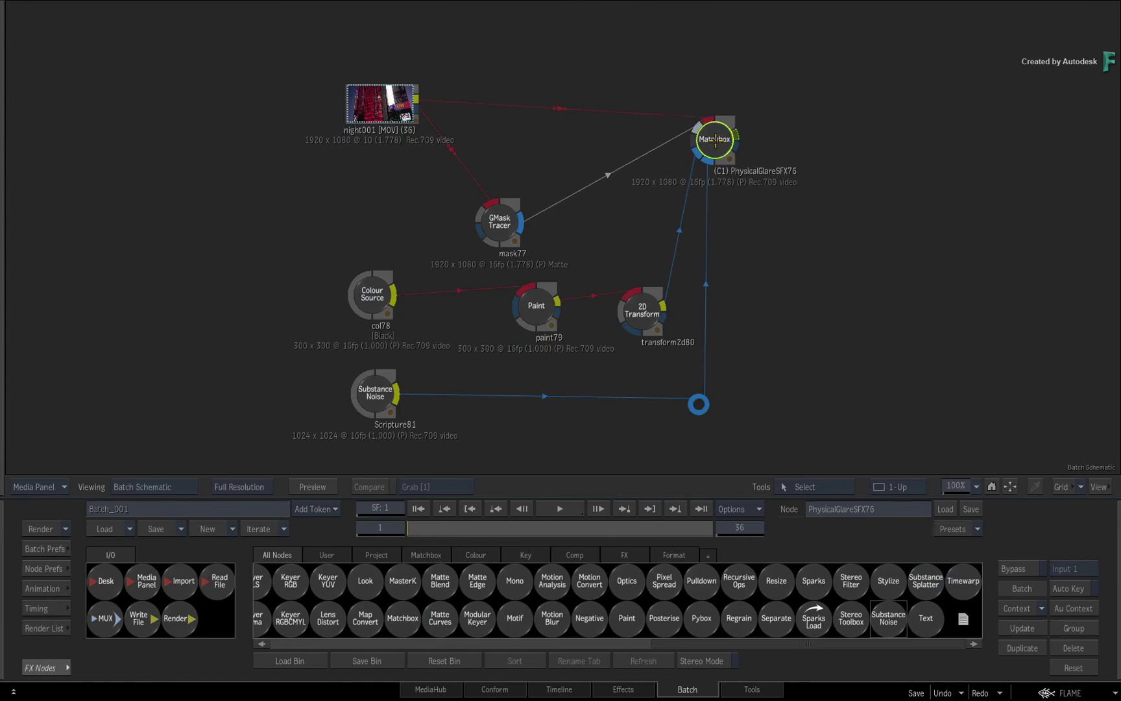
Step: Move the car_night clip node below the Substance Noise node and scrub its 36-frame preview
{"action": "left_click_drag", "start_coordinate": [770, 431], "coordinate": [740, 177]}
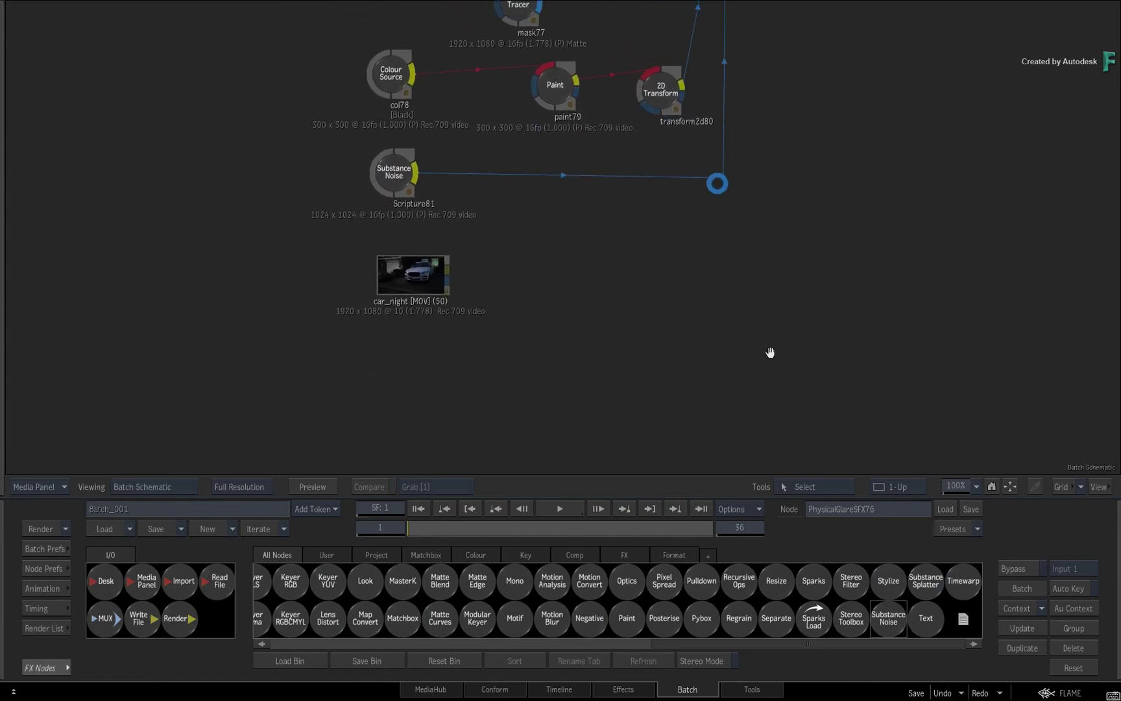
{"action": "left_click_drag", "start_coordinate": [400, 299], "coordinate": [479, 318]}
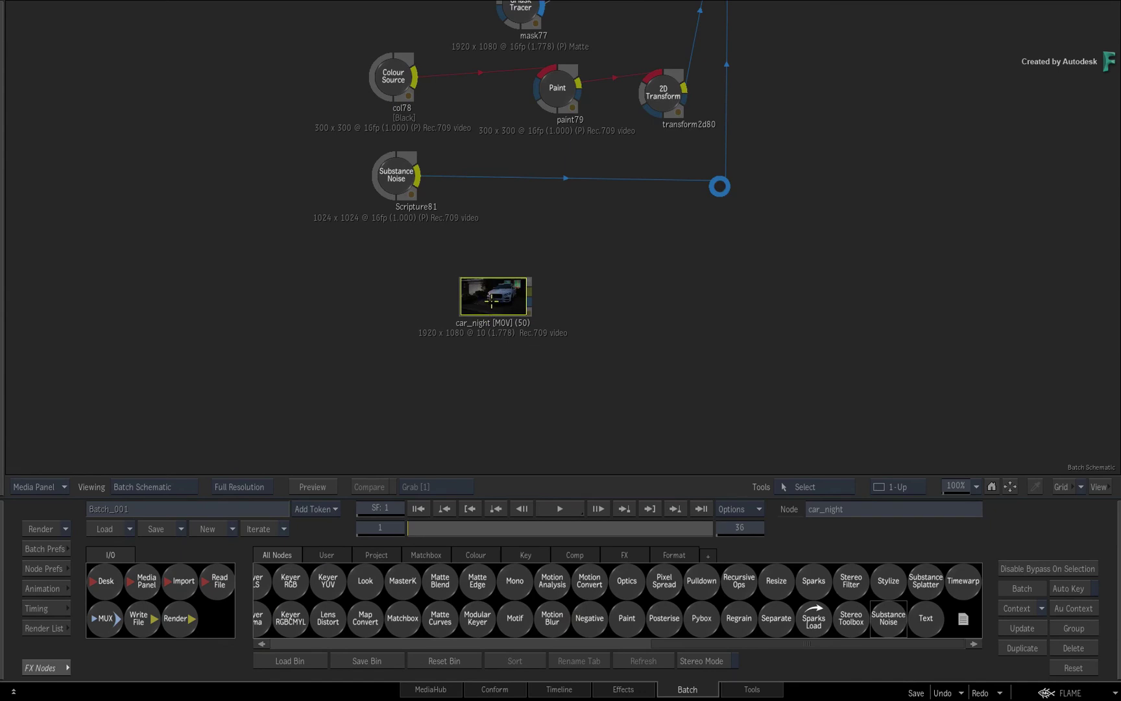
{"action": "double_click", "coordinate": [492, 300]}
{"action": "mouse_move", "coordinate": [419, 527]}
{"action": "left_mouse_down"}
{"action": "mouse_move", "coordinate": [763, 469]}
{"action": "mouse_move", "coordinate": [362, 521]}
{"action": "left_mouse_up"}
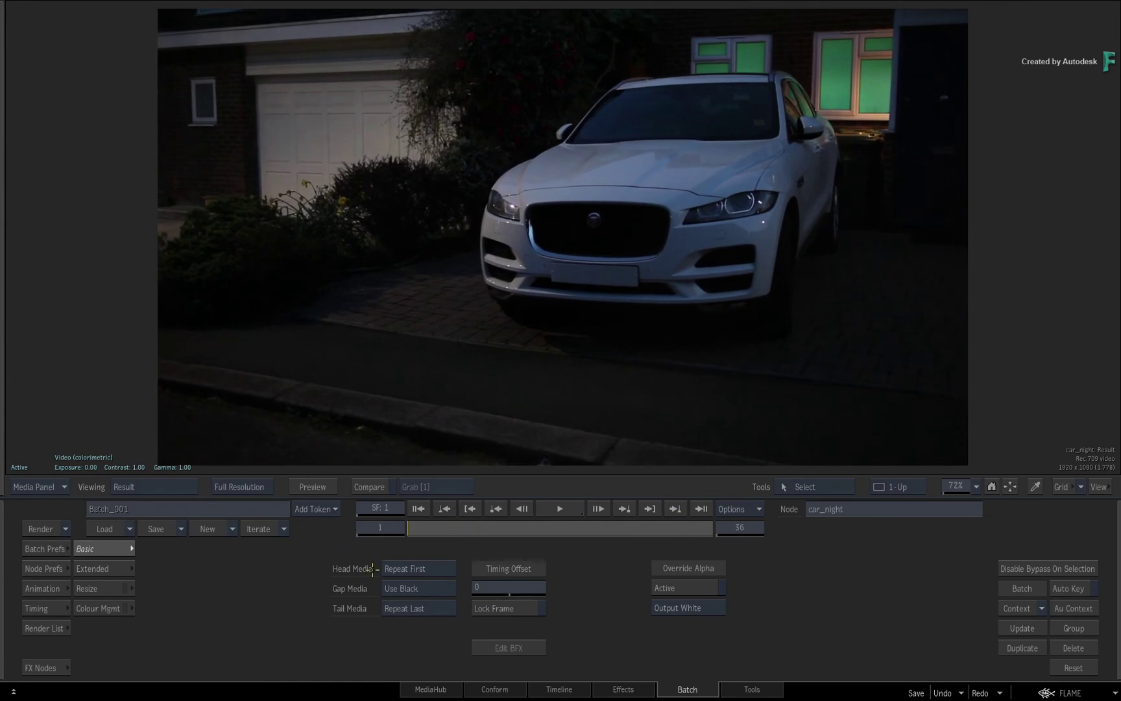
{"action": "key", "text": "Tab"}
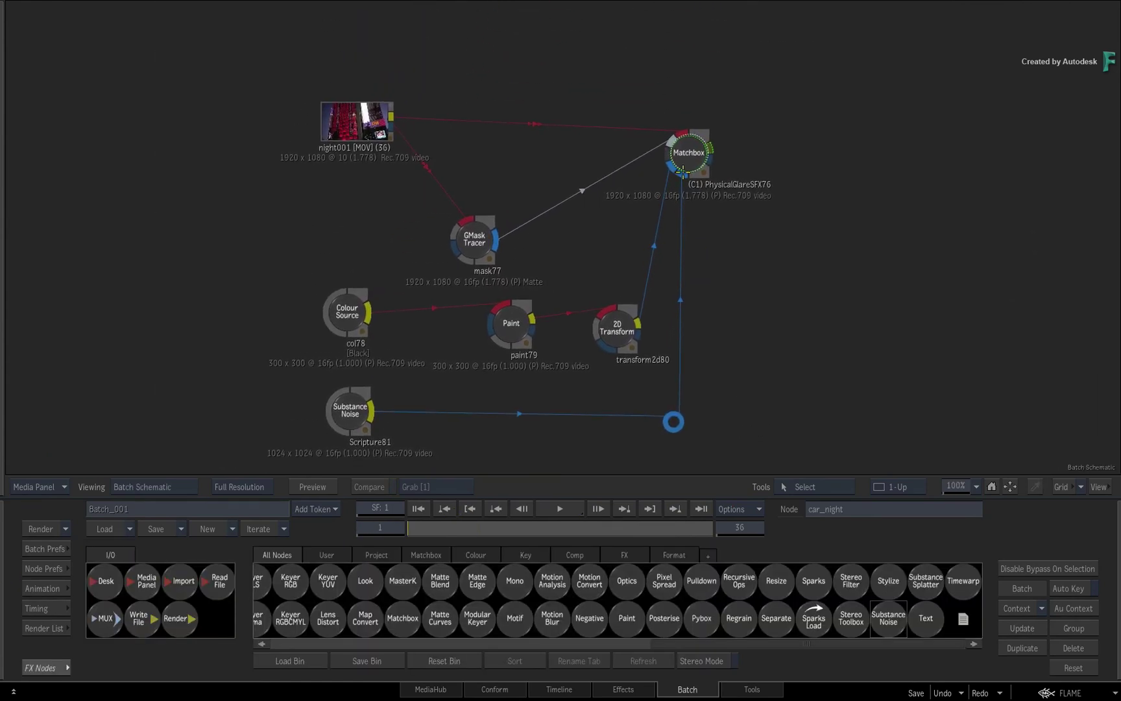
Step: Reopen PhysicalGlareSFX76 and play the building shot to check its noisy starburst glare
{"action": "double_click", "coordinate": [682, 172]}
{"action": "key", "text": "space"}
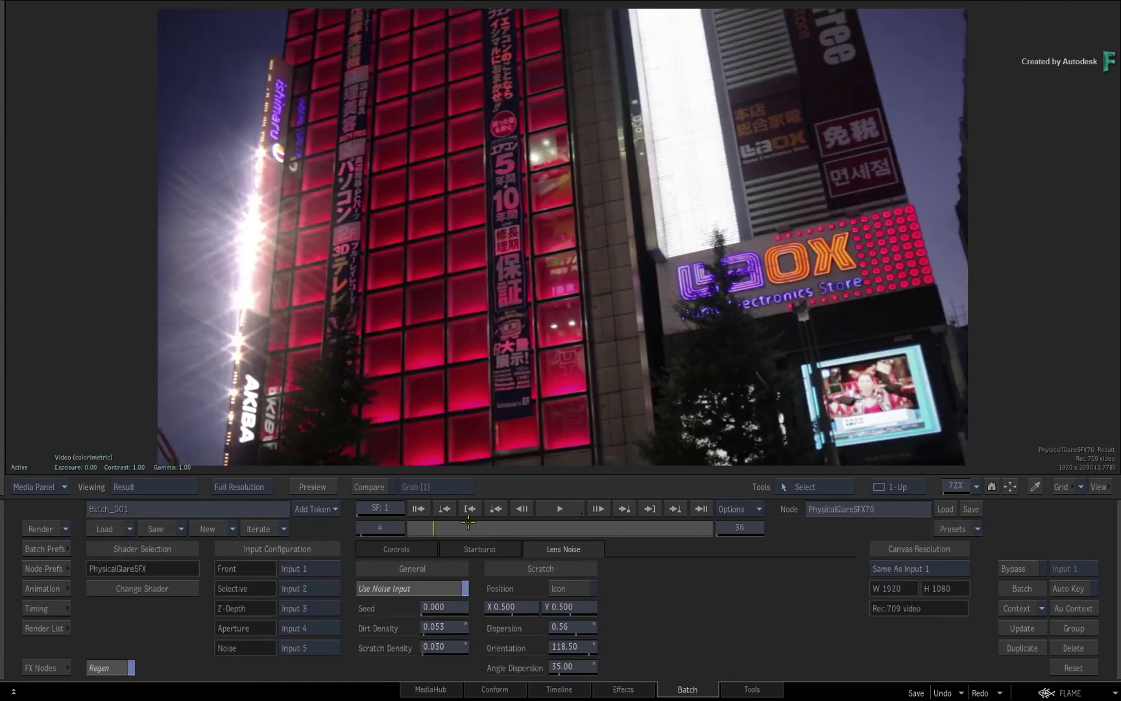